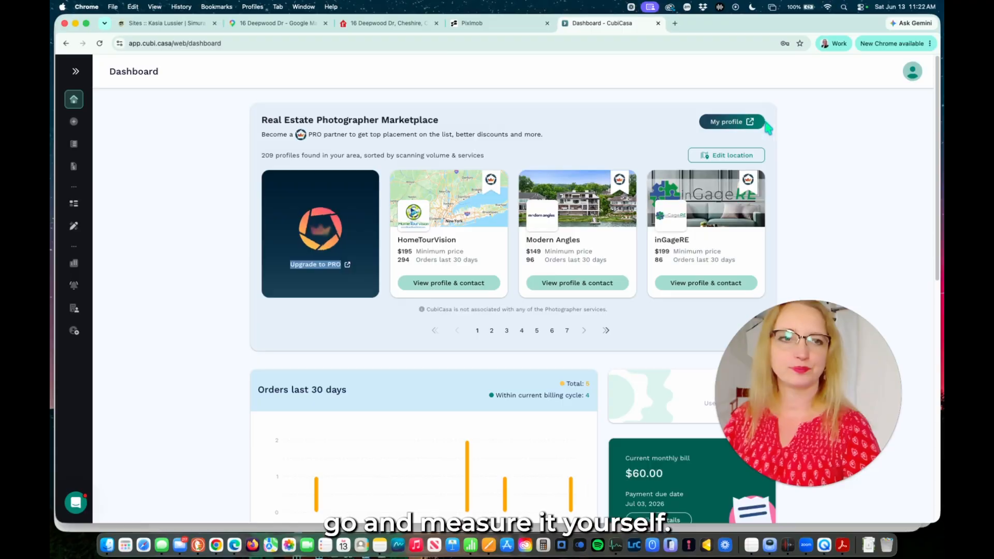
scroll(219, 356, "down", 1)
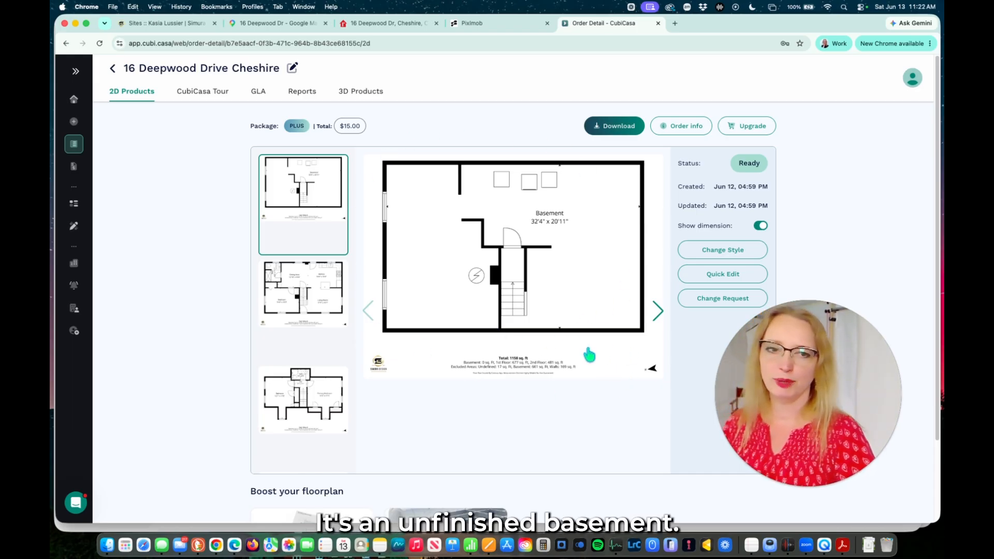
left_click(659, 310)
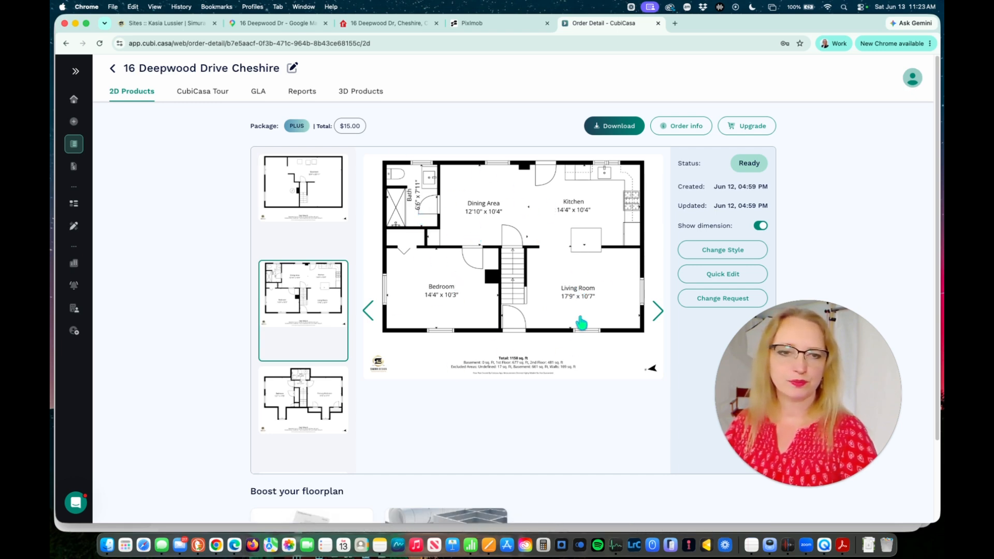
left_click(658, 312)
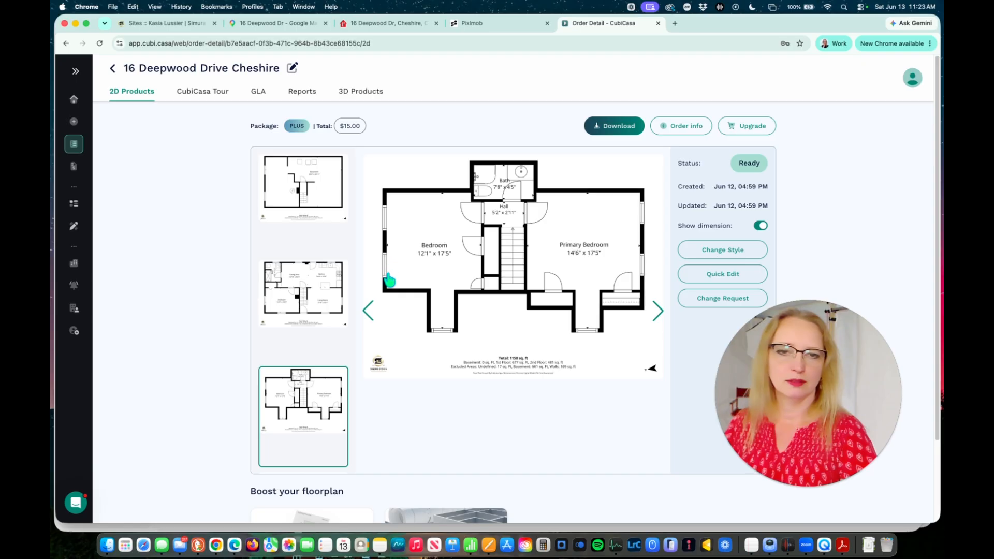
left_click(367, 312)
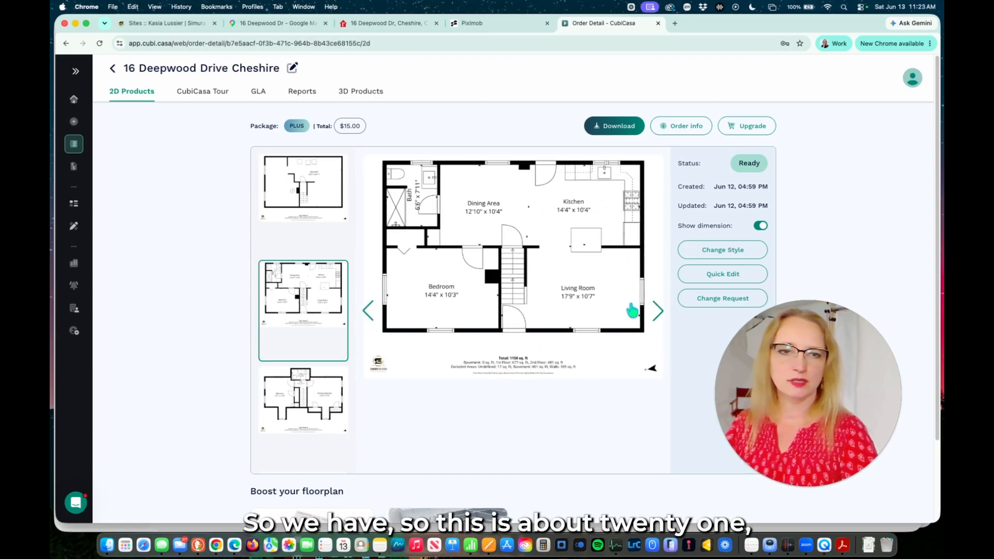
left_click(658, 317)
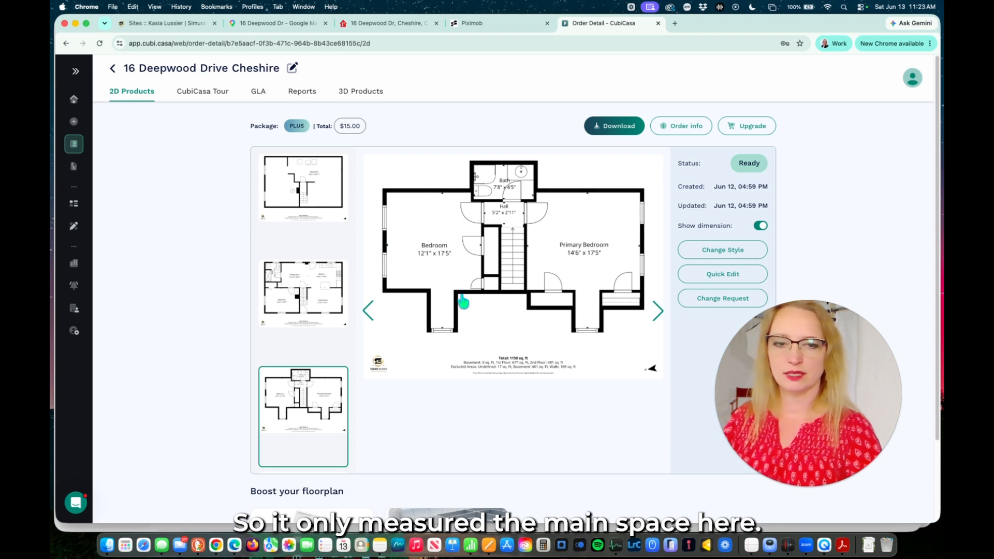
left_click(369, 321)
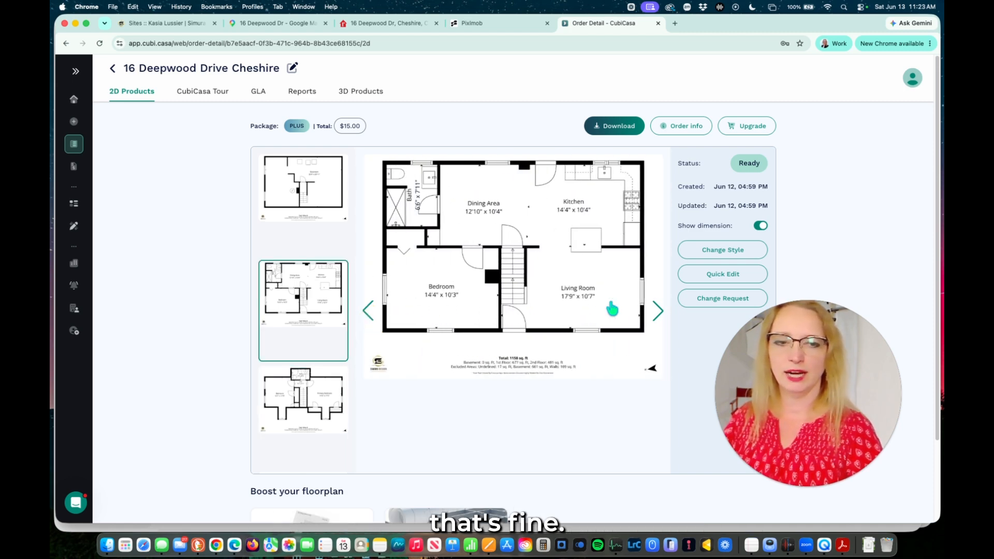
left_click(655, 319)
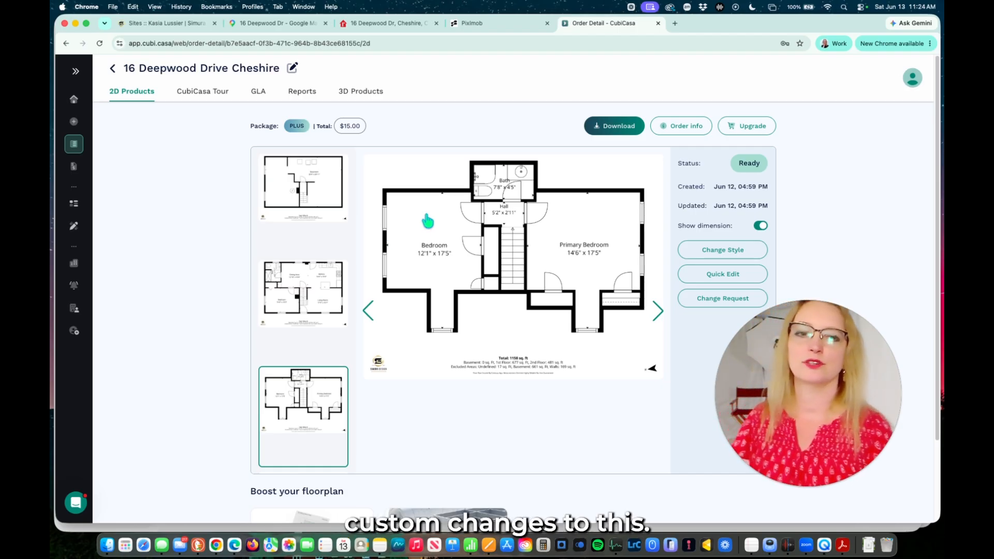
left_click(657, 311)
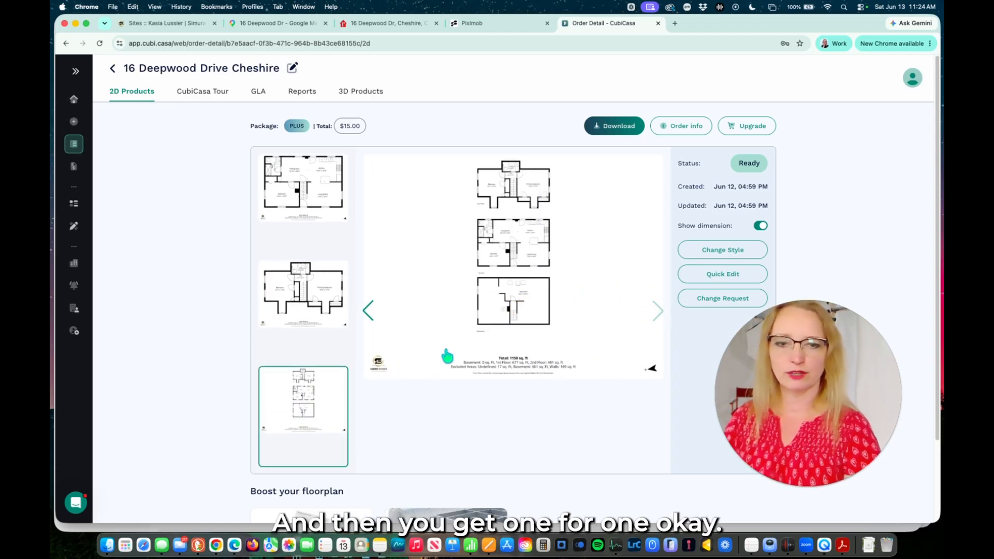
left_click(617, 130)
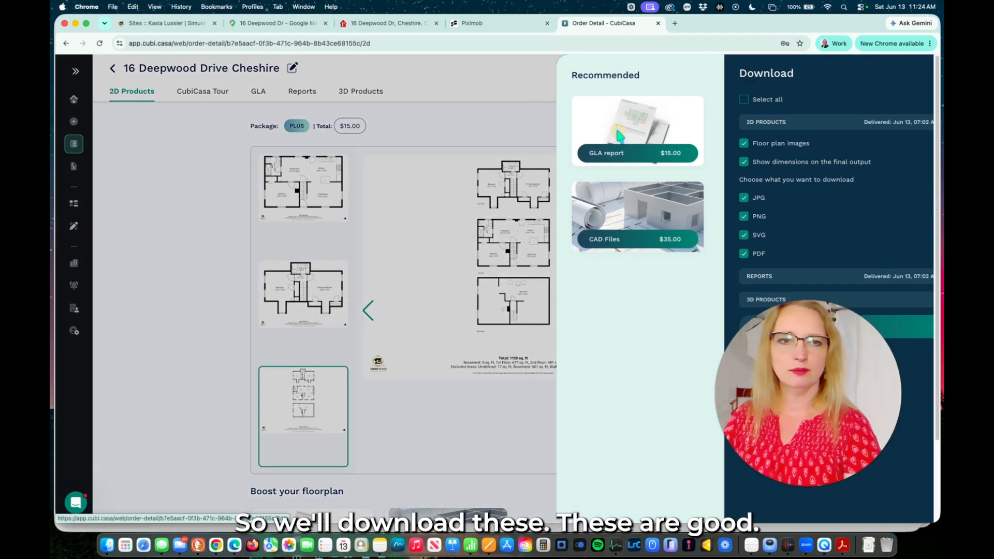
left_click(805, 326)
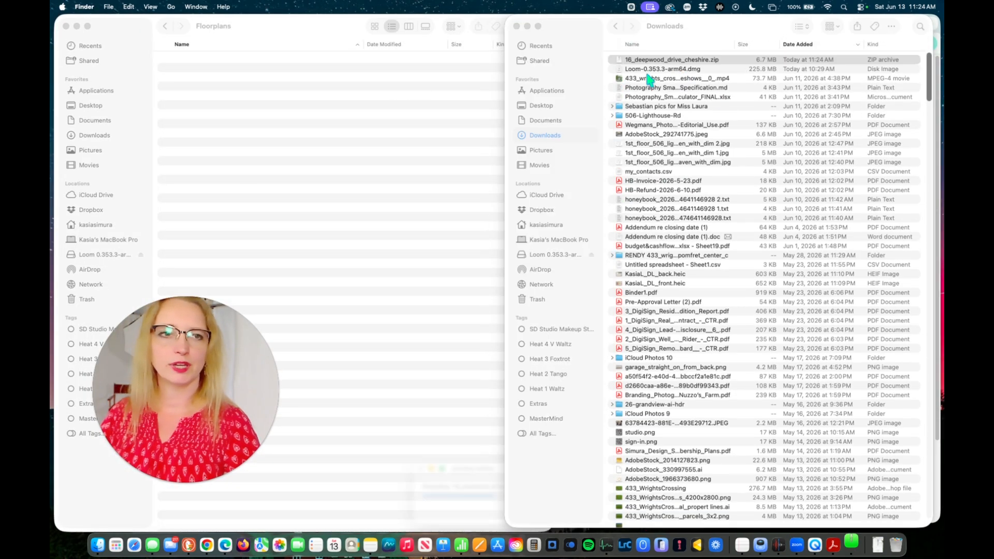
left_click_drag(671, 59, 366, 337)
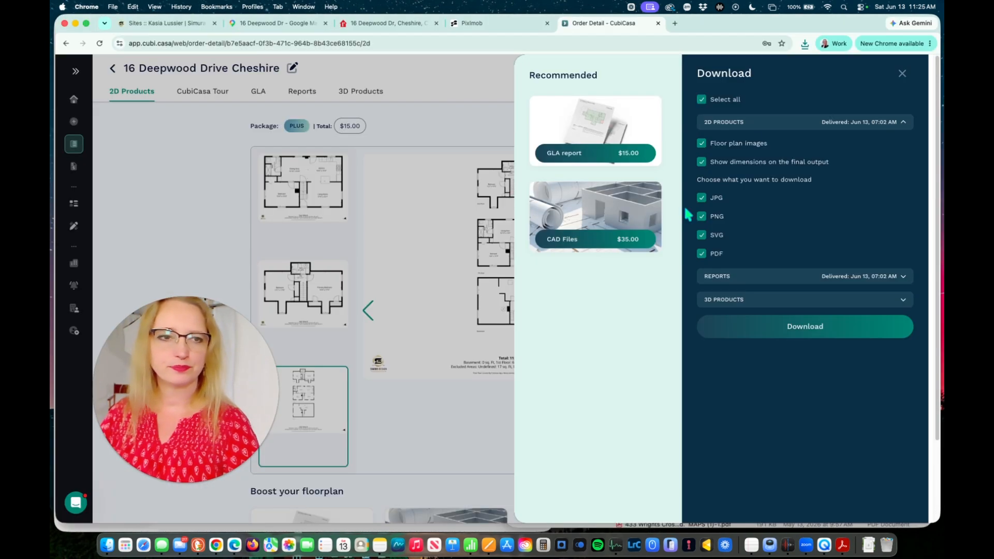
left_click(904, 74)
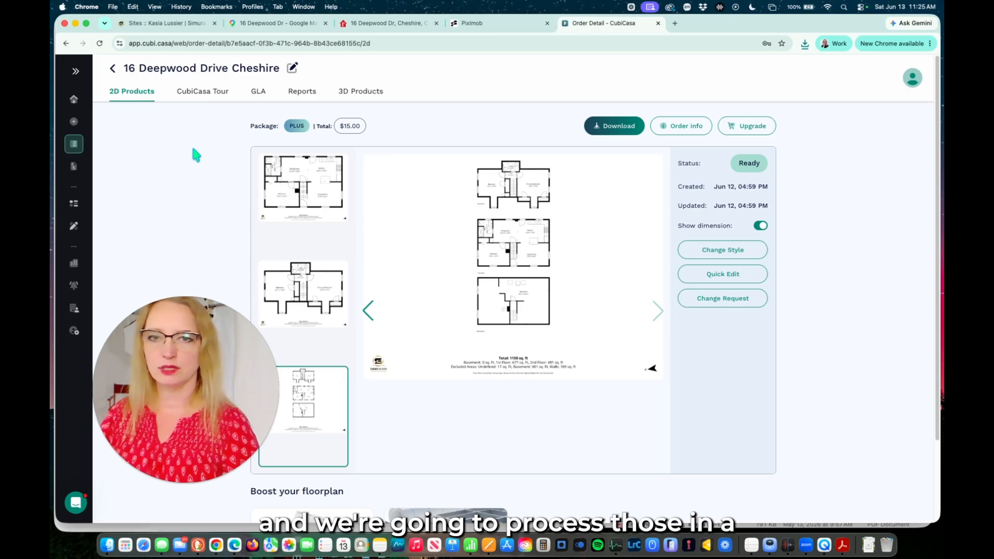
left_click(203, 92)
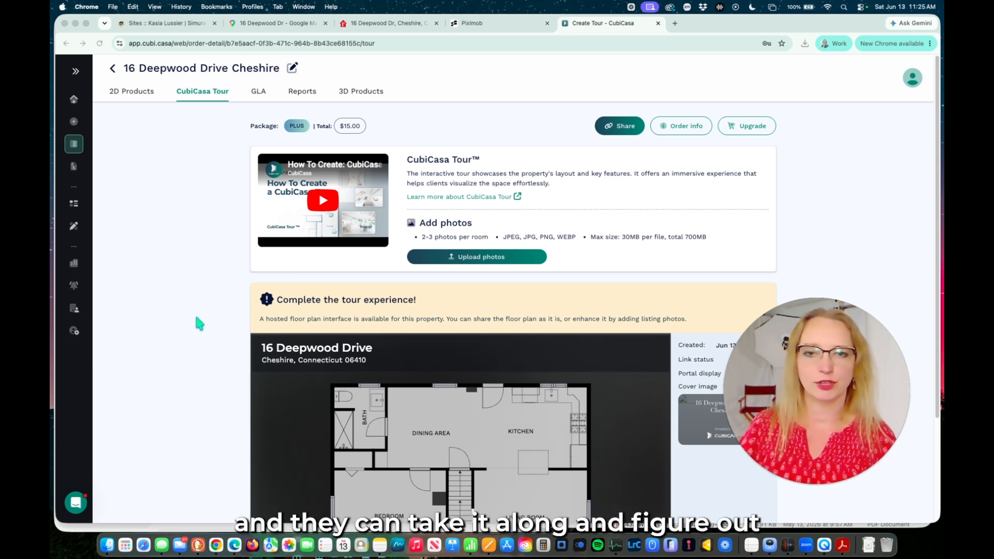
Start a new tour from listing photos and show the file picker in Icons view.
scroll(199, 321, "down", 2)
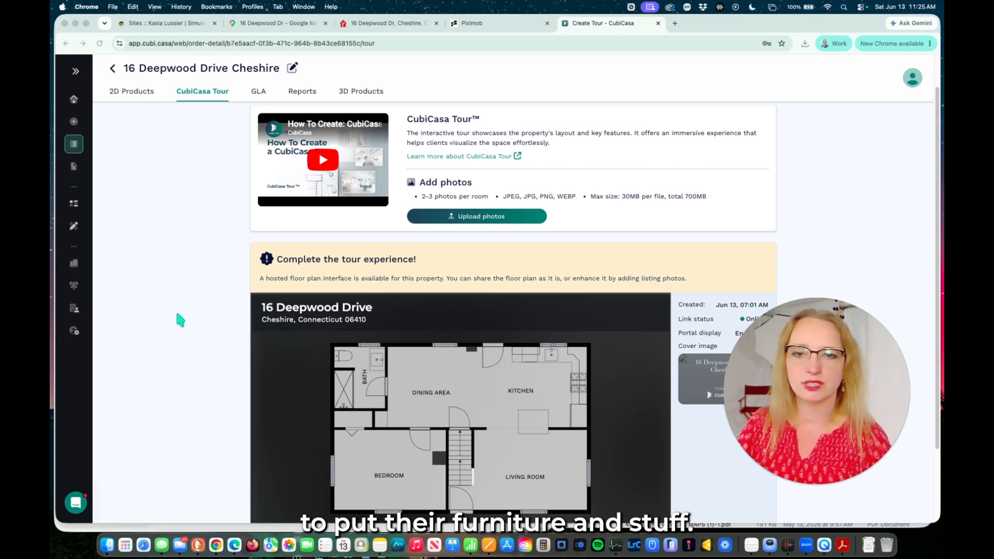
scroll(443, 282, "up", 2)
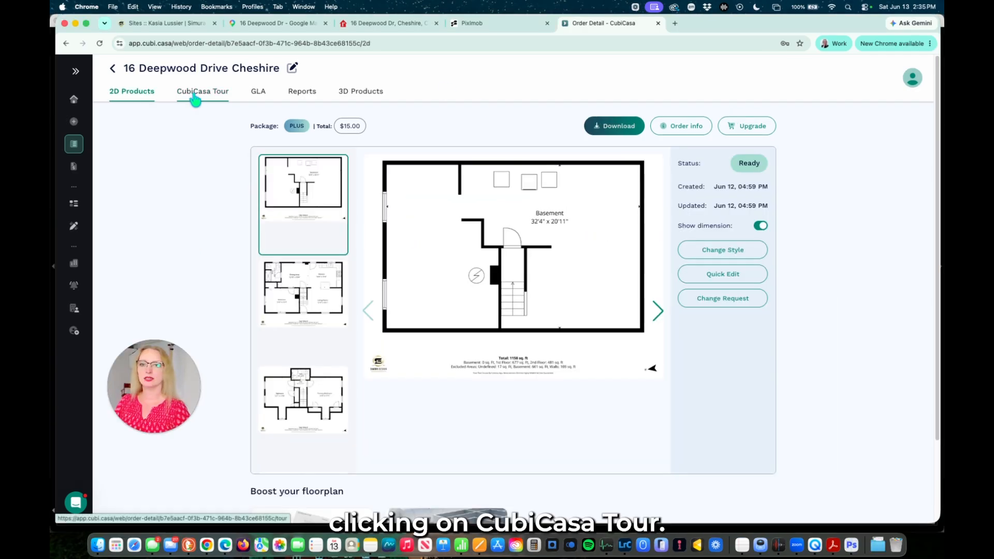
left_click(196, 93)
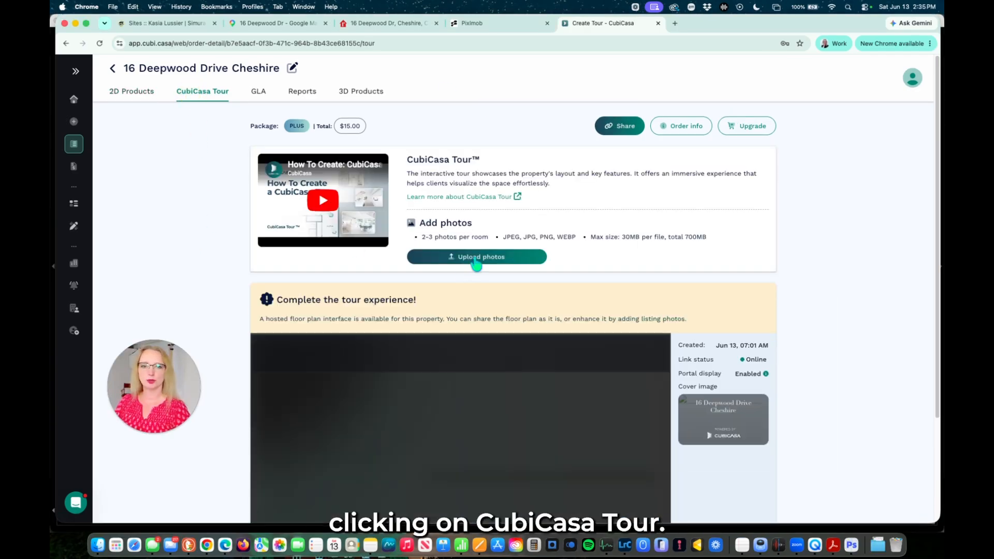
left_click(480, 257)
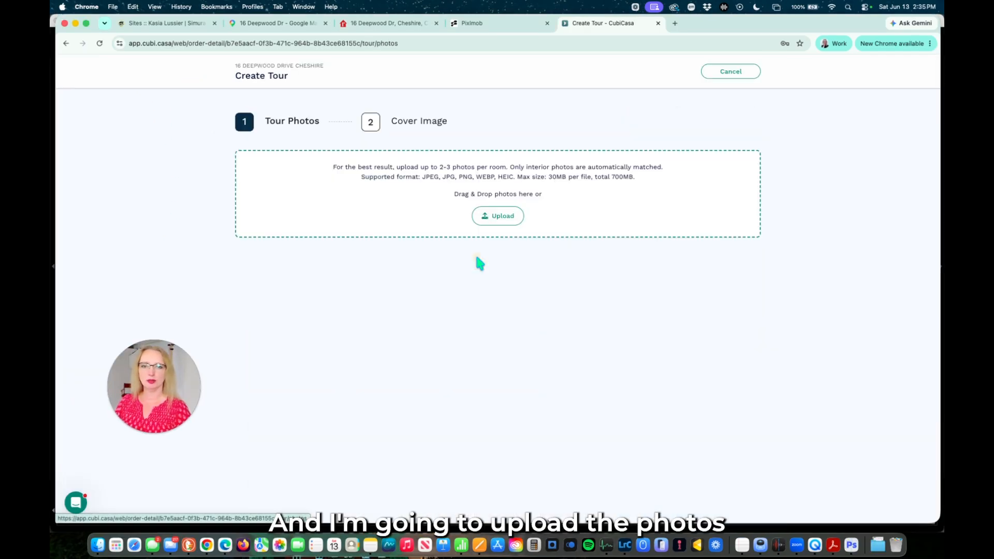
left_click(500, 217)
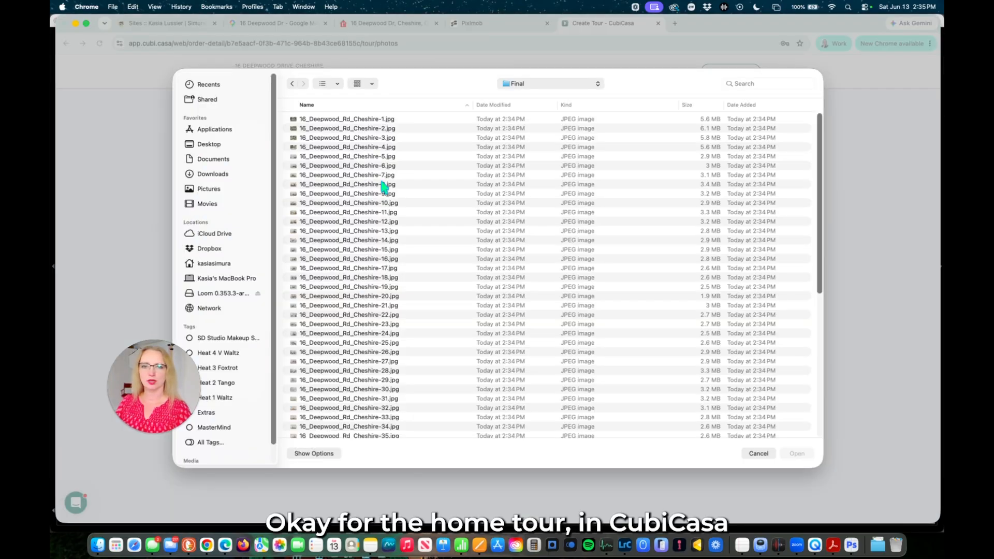
left_click(328, 83)
left_click(344, 125)
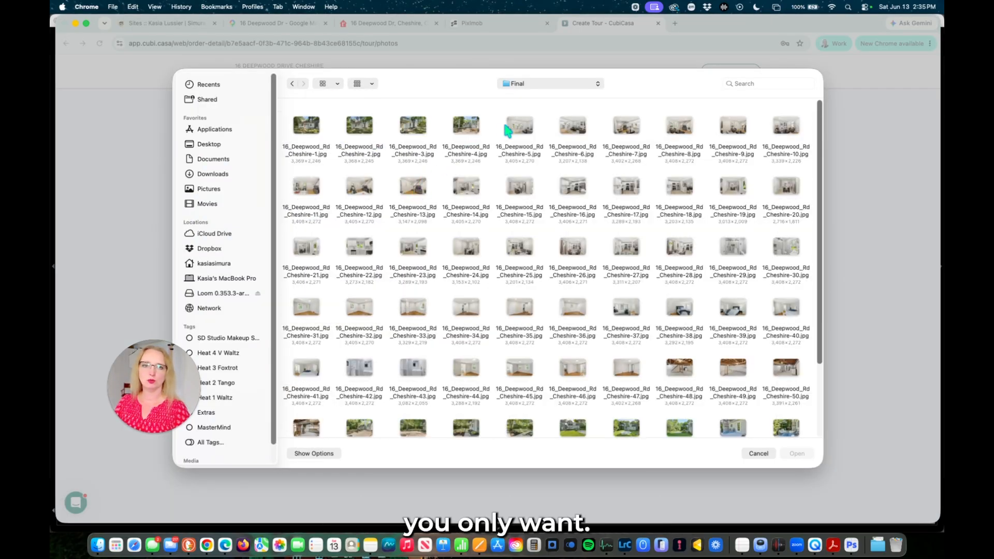
Select interior photos Cheshire-5 through Cheshire-51 and upload them.
left_click_drag(823, 199, 916, 199)
left_click_drag(420, 146, 901, 269)
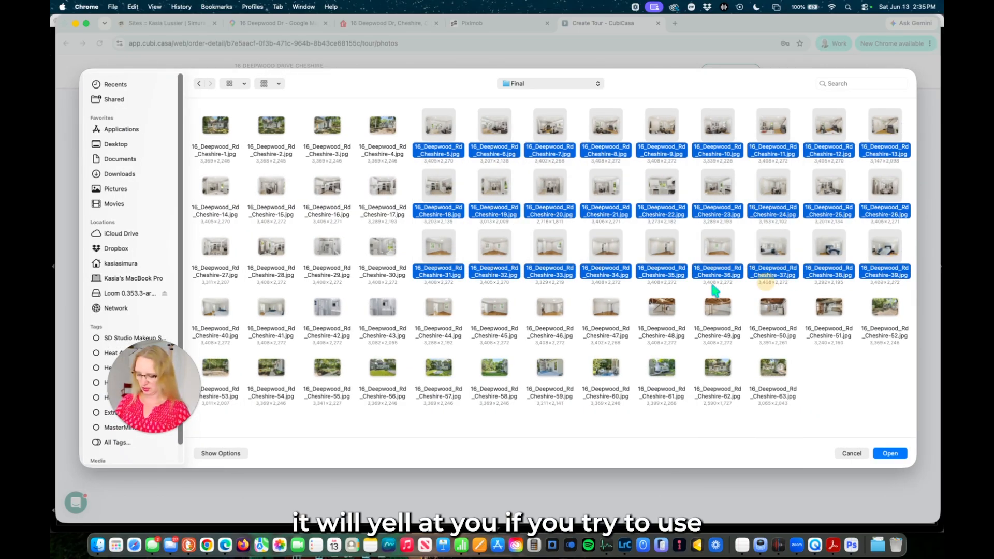
left_click(211, 185, "super")
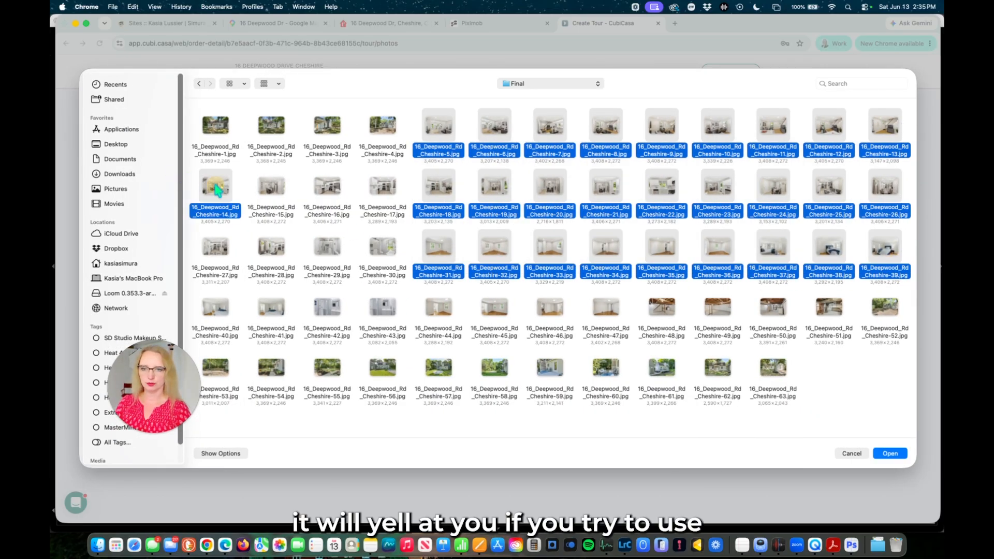
left_click(325, 257, "super")
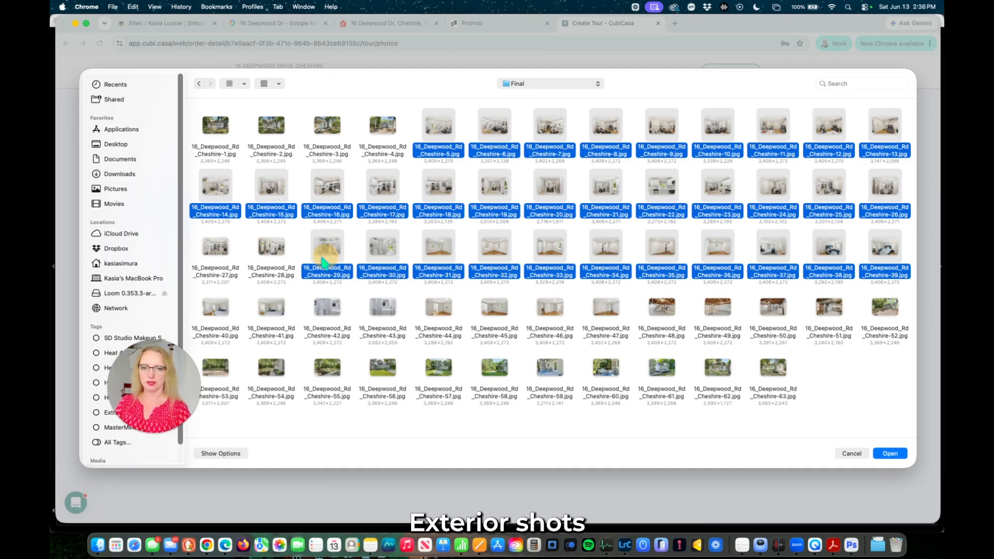
left_click(272, 253, "super")
left_click(218, 254, "super")
left_click_drag(213, 311, 837, 313, "super")
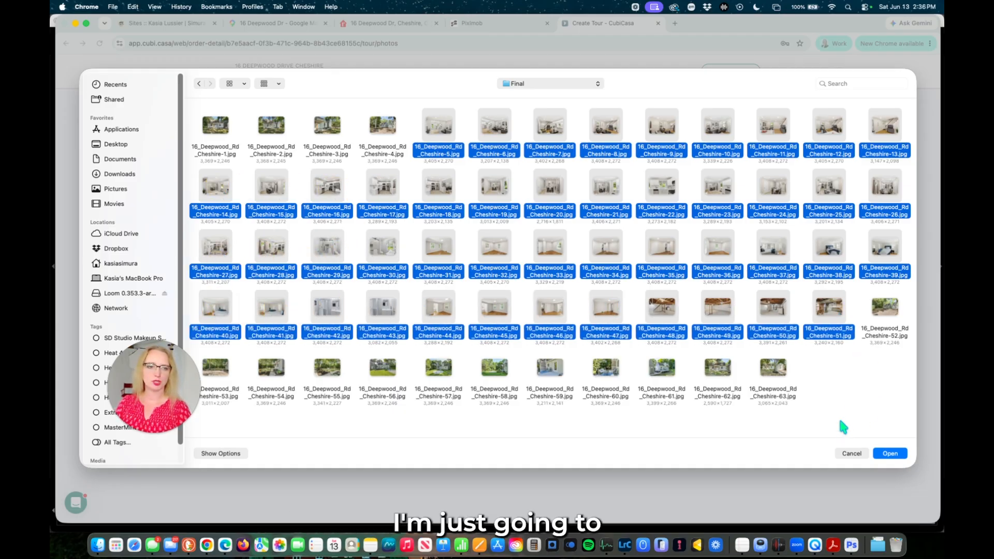
left_click(889, 454)
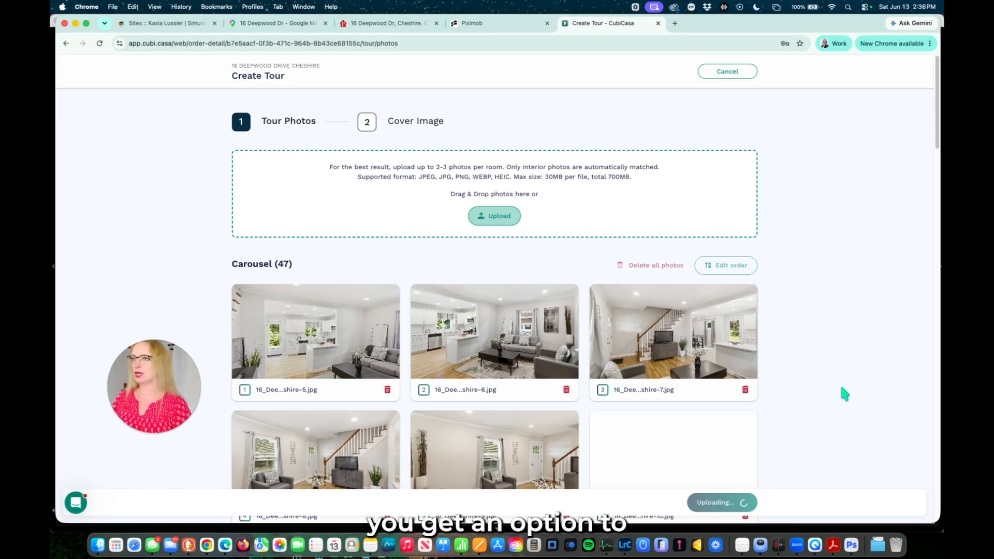
Let the 47 photos finish uploading and continue to cover selection.
scroll(841, 394, "down", 9)
scroll(836, 389, "down", 20)
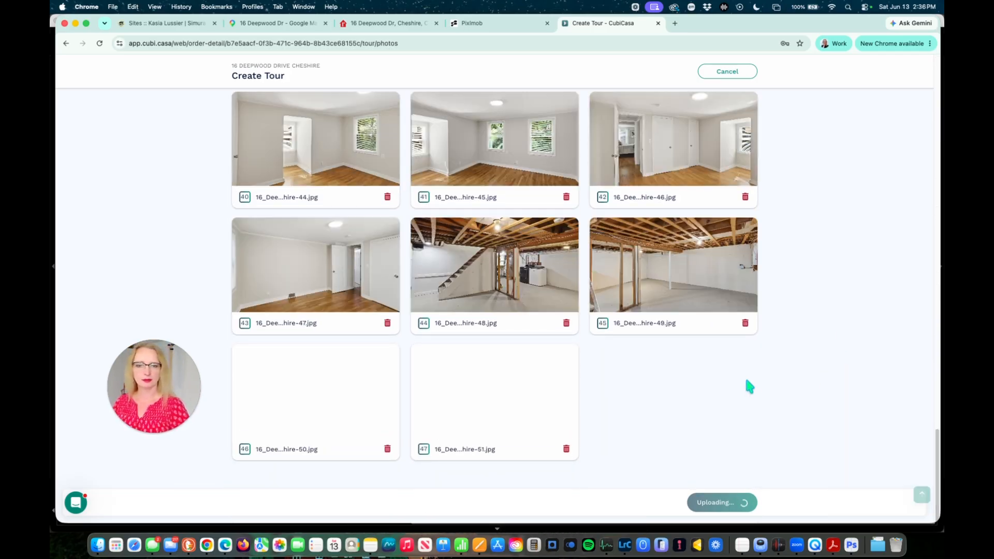
left_click(727, 500)
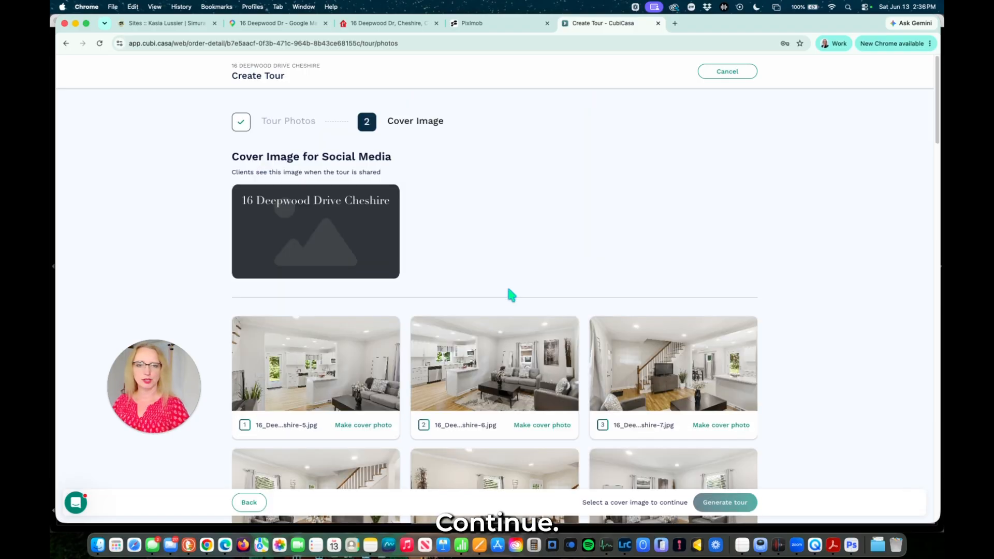
scroll(510, 293, "down", 3)
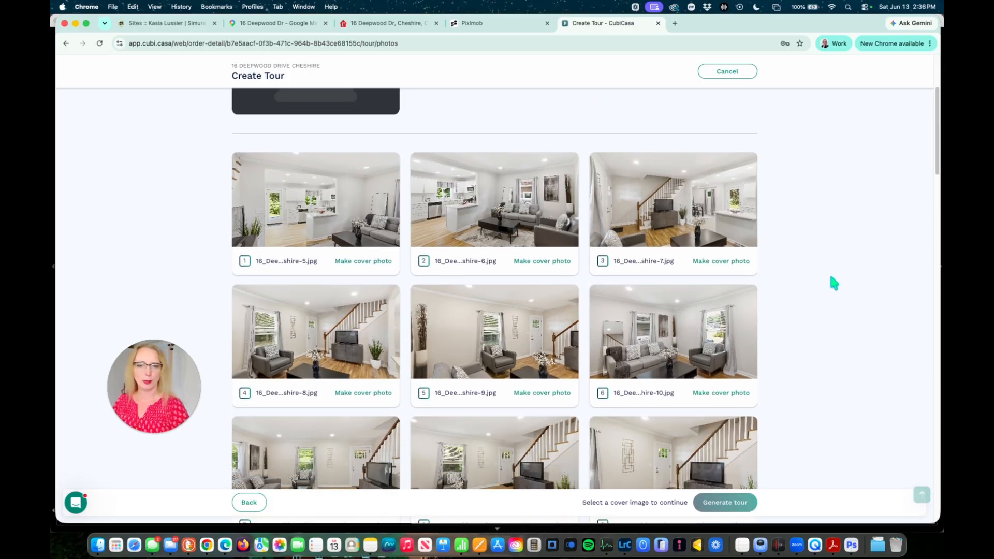
scroll(830, 277, "down", 2)
scroll(831, 277, "down", 1)
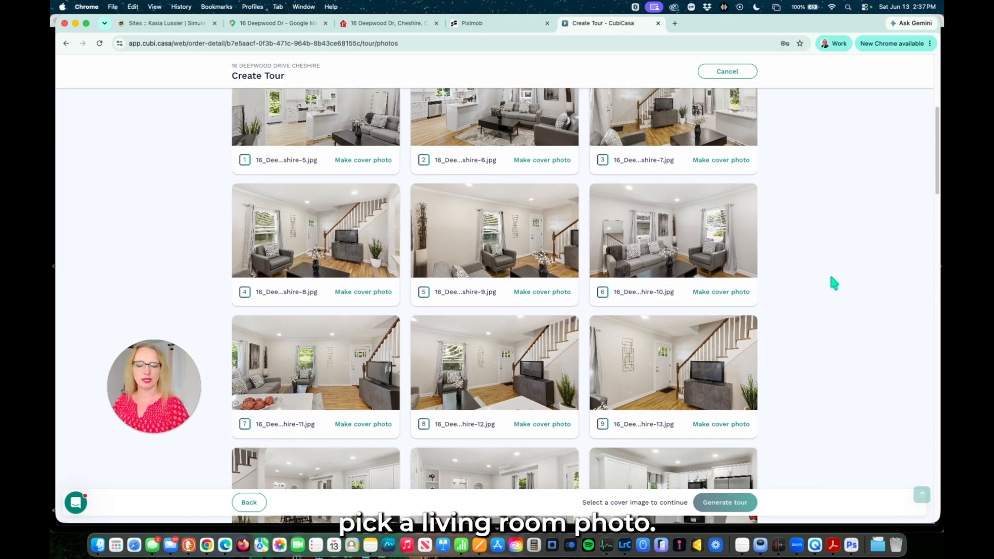
scroll(834, 283, "up", 3)
scroll(833, 282, "down", 2)
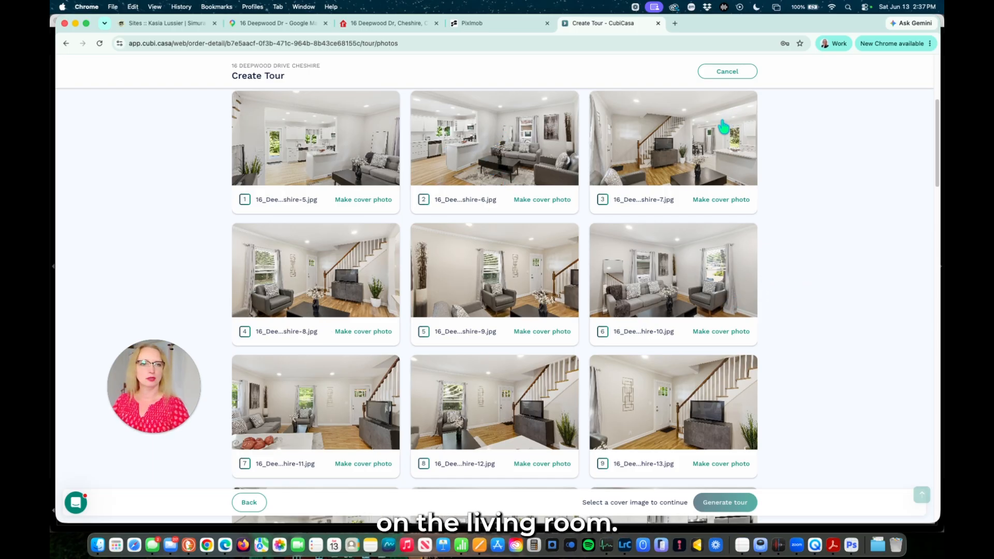
left_click(542, 199)
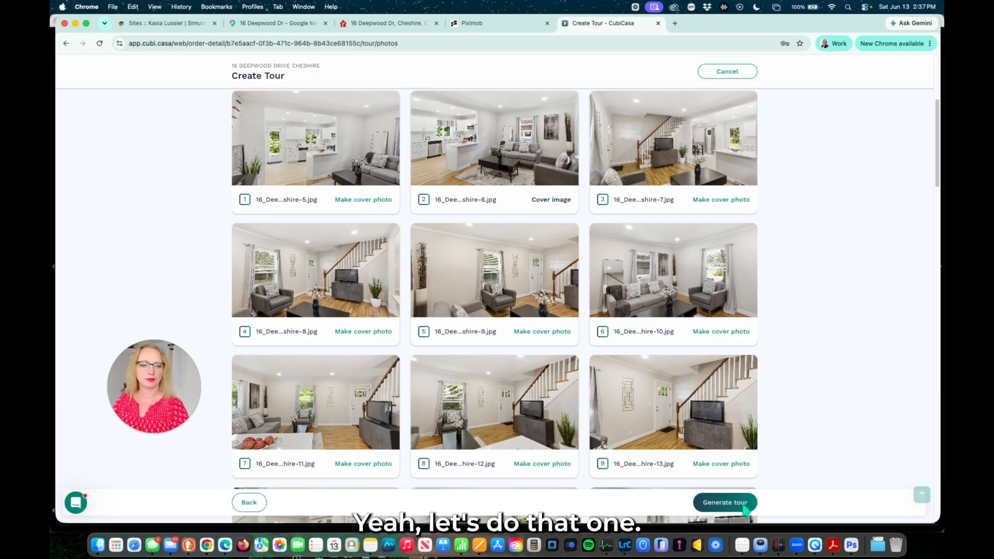
left_click(721, 505)
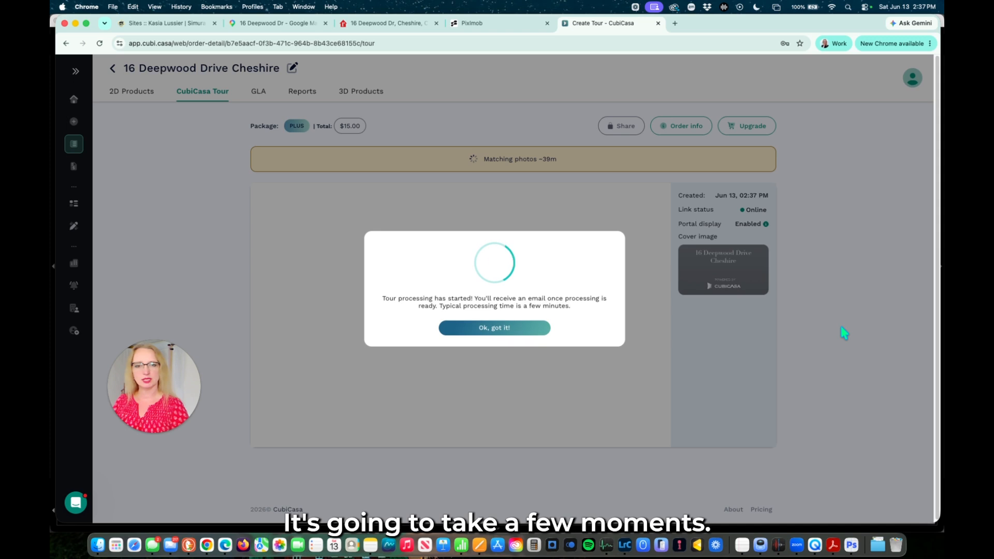
Dismiss the processing notice and reload to see the online tour with 45 pinned photos.
left_click(528, 328)
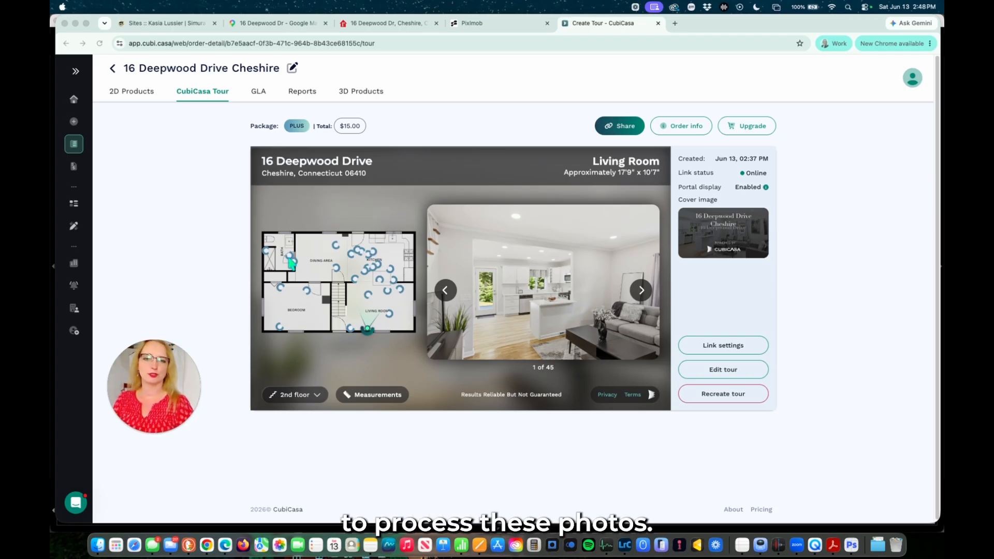
left_click(177, 146)
key("super+r")
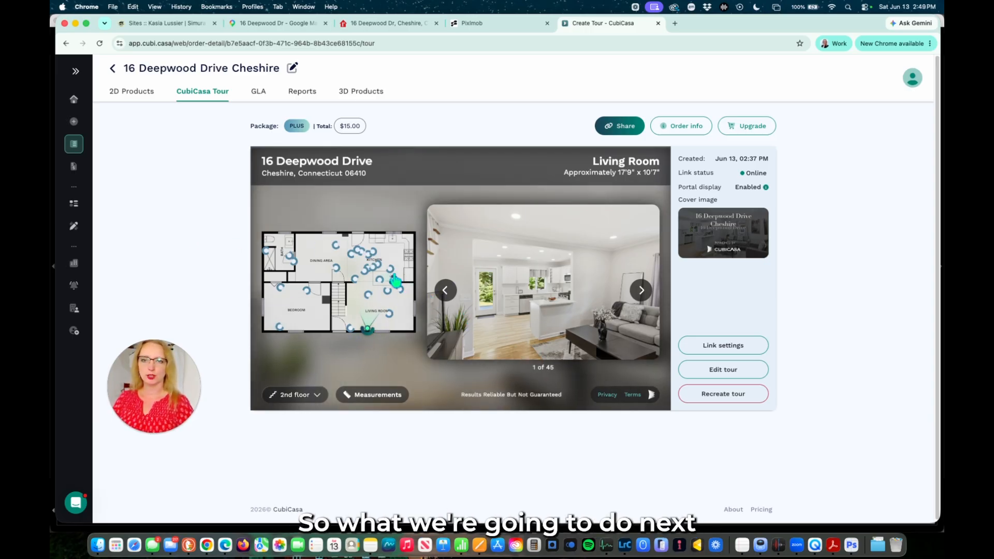
Open the tour in the Editor Tool and switch the plan to Floor 1.
left_click(723, 371)
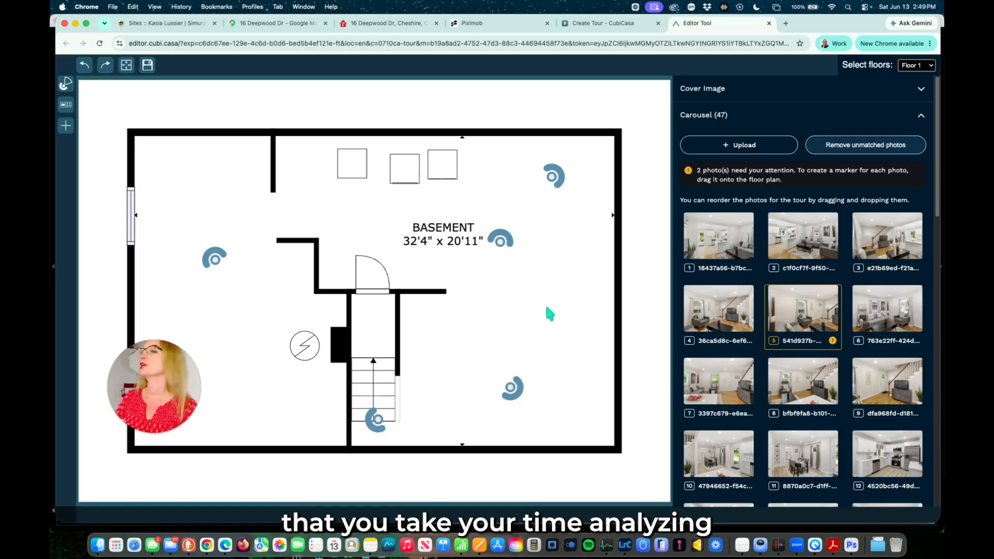
left_click(724, 245)
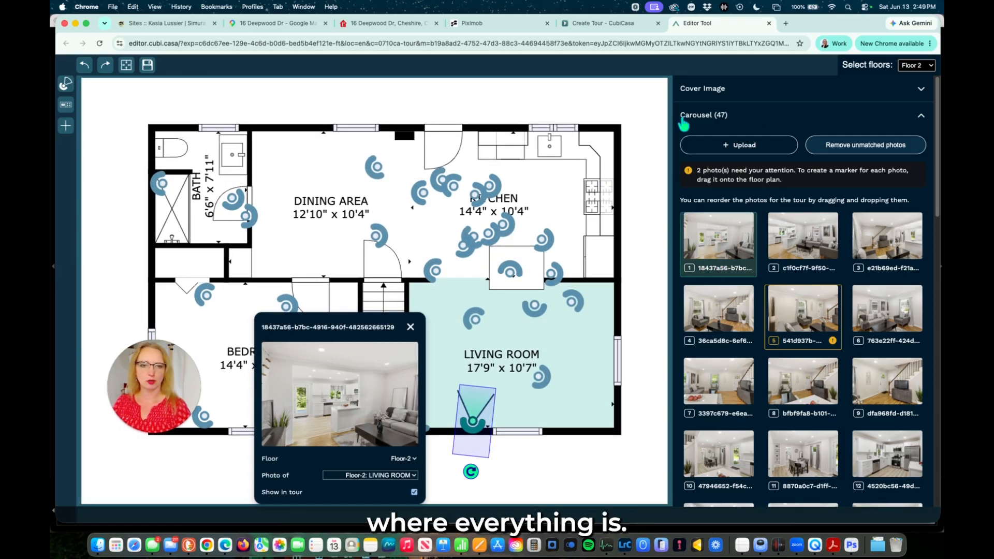
left_click(912, 66)
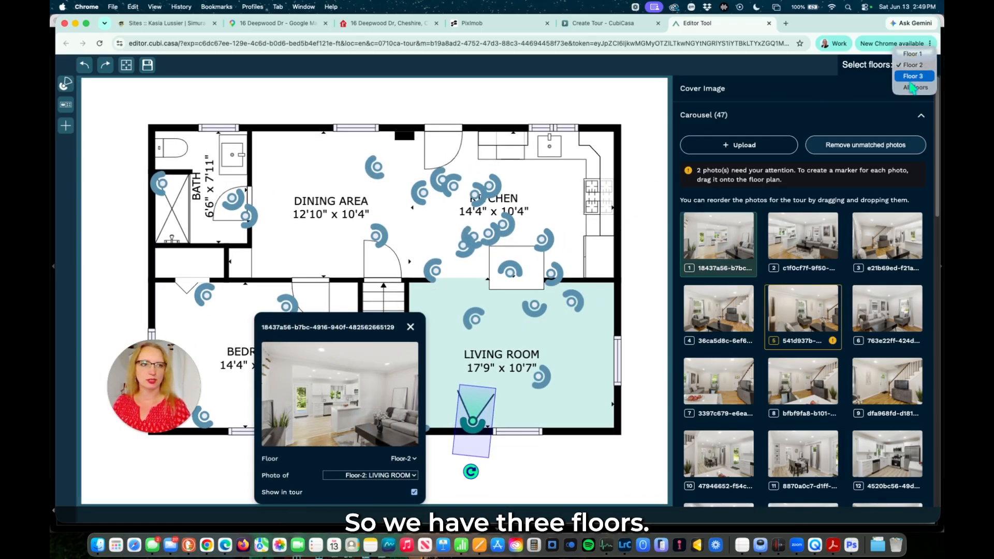
left_click(914, 53)
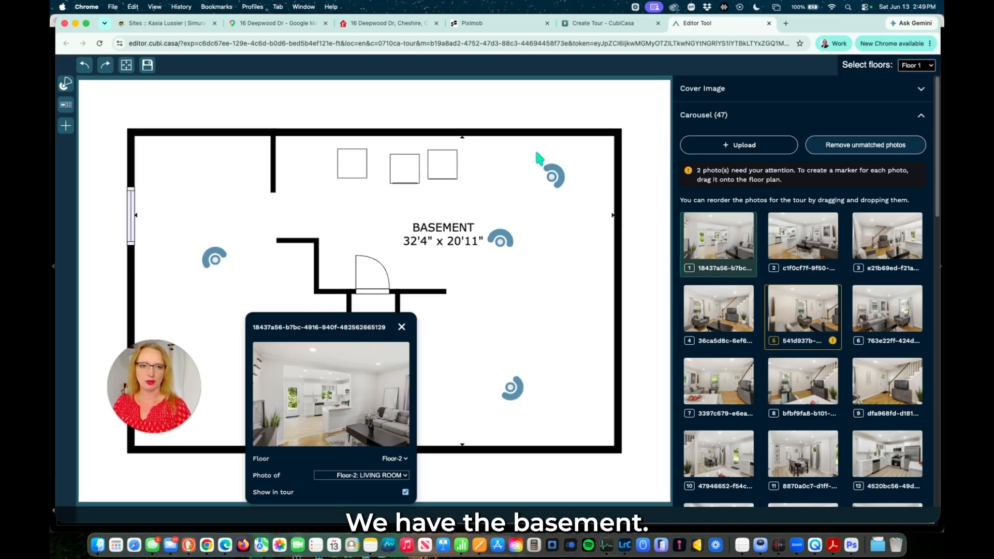
Drag the two basement photo markers into the lower-right and top-right corners.
left_click(552, 178)
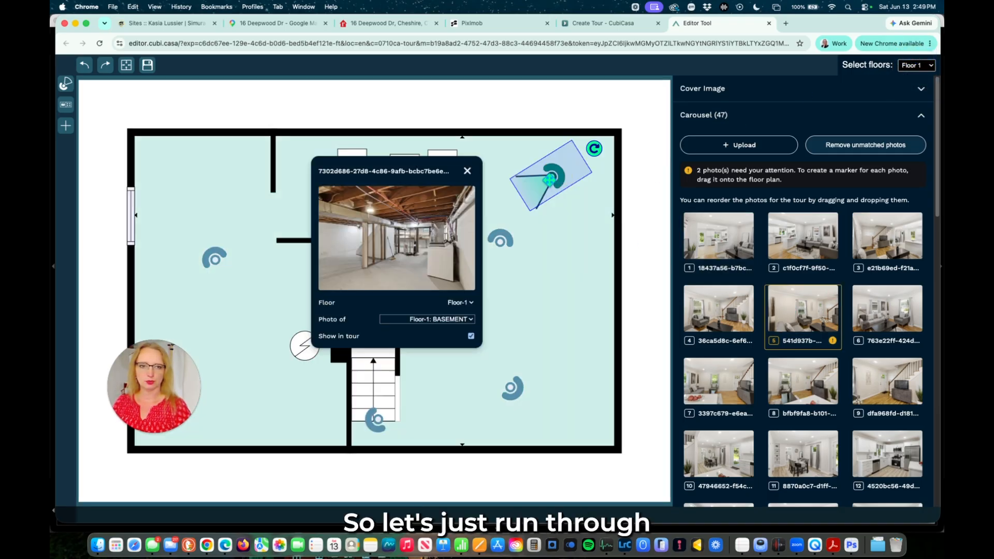
left_click(374, 421)
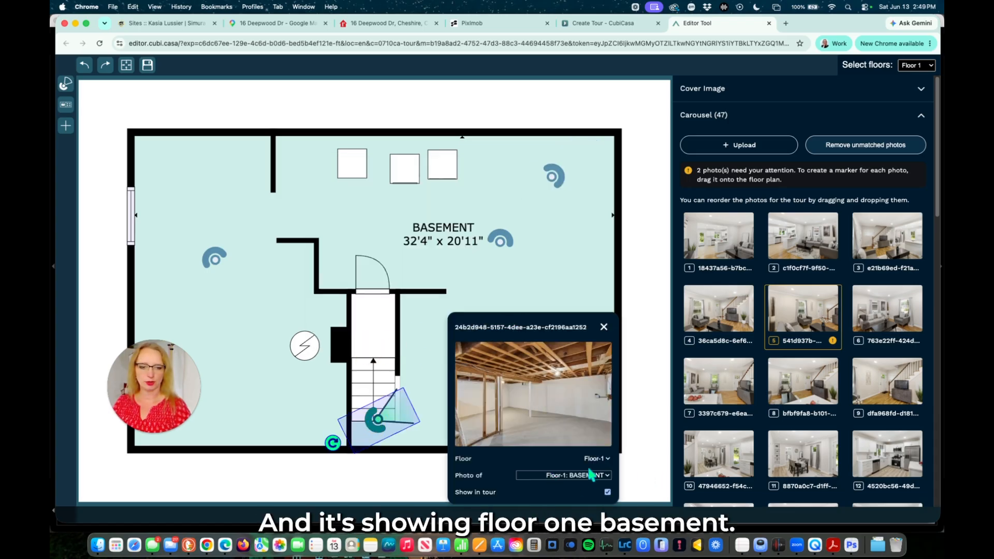
left_click_drag(573, 324, 296, 328)
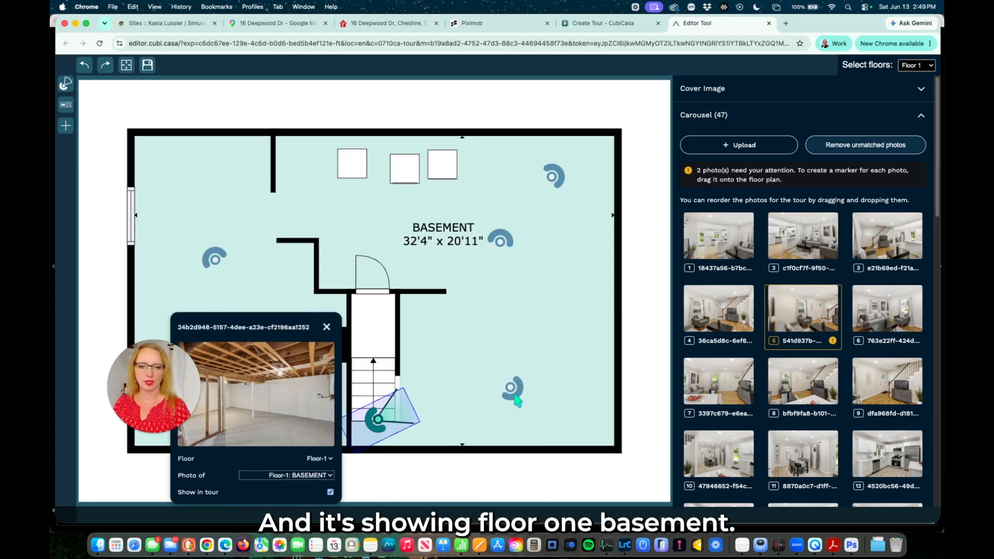
left_click(513, 389)
left_click_drag(517, 393, 587, 417)
left_click(552, 176)
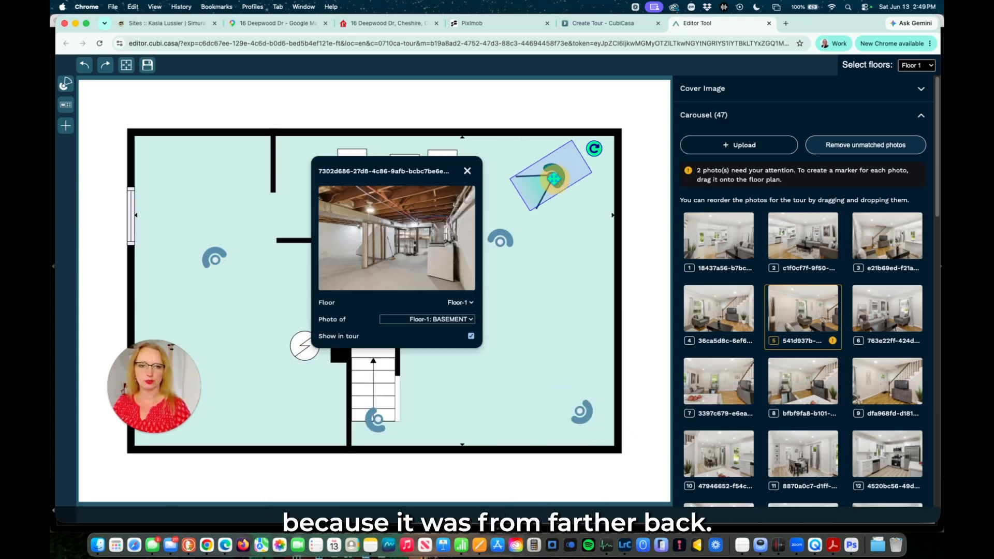
left_click_drag(552, 176, 566, 169)
Reassign the staircase photo to Floor-2: LIVING ROOM with floor set to Floor-2.
left_click(506, 243)
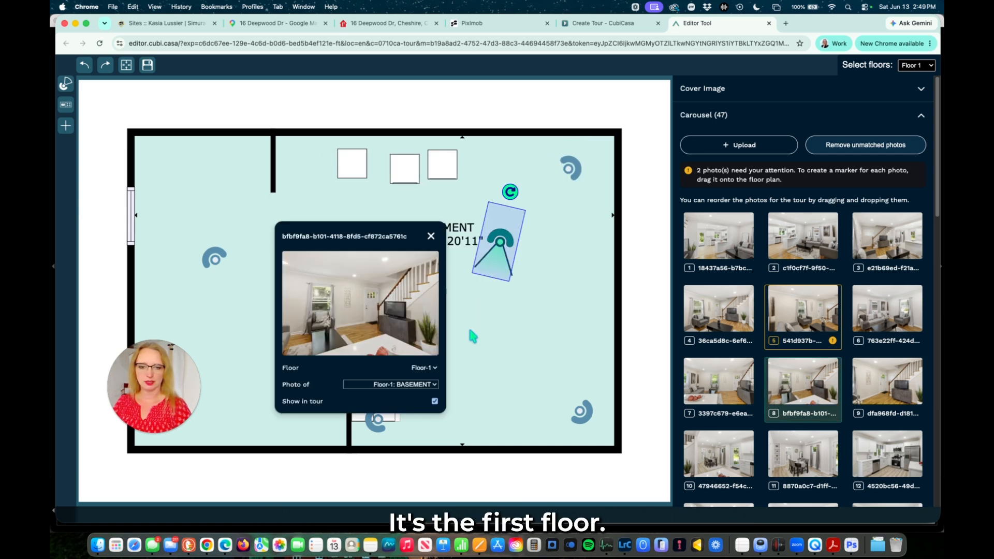
left_click(414, 384)
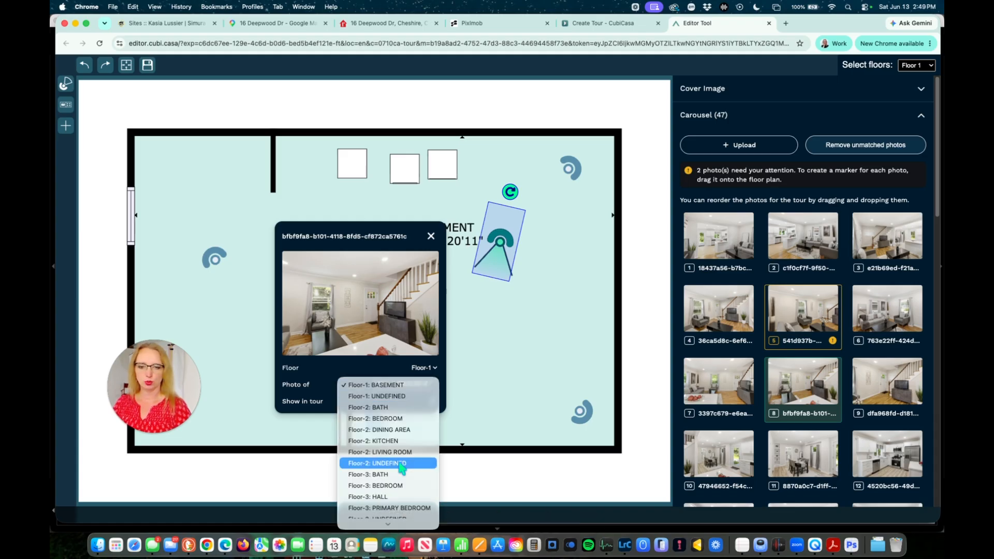
scroll(401, 466, "down", 3)
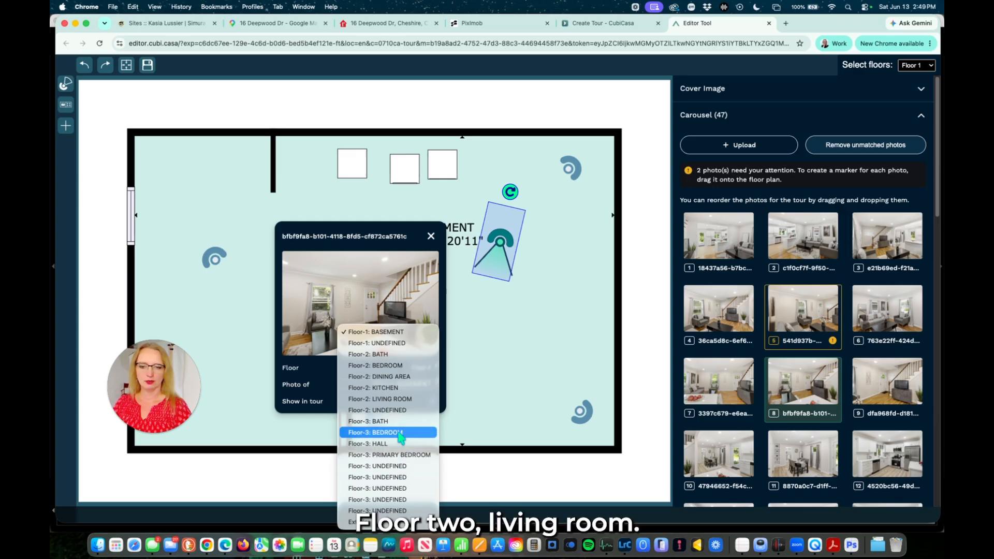
left_click(405, 400)
left_click(423, 370)
left_click(431, 384)
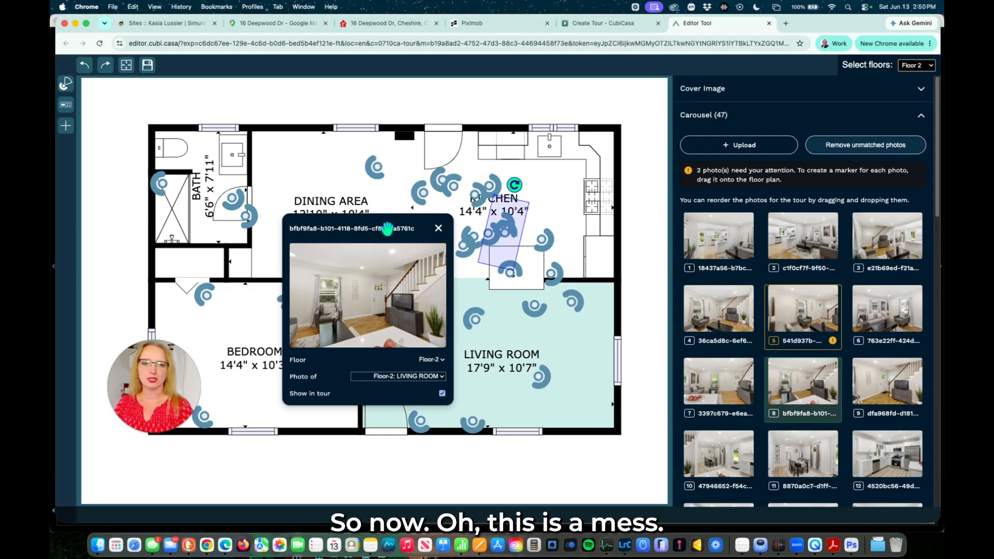
left_click_drag(387, 229, 190, 327)
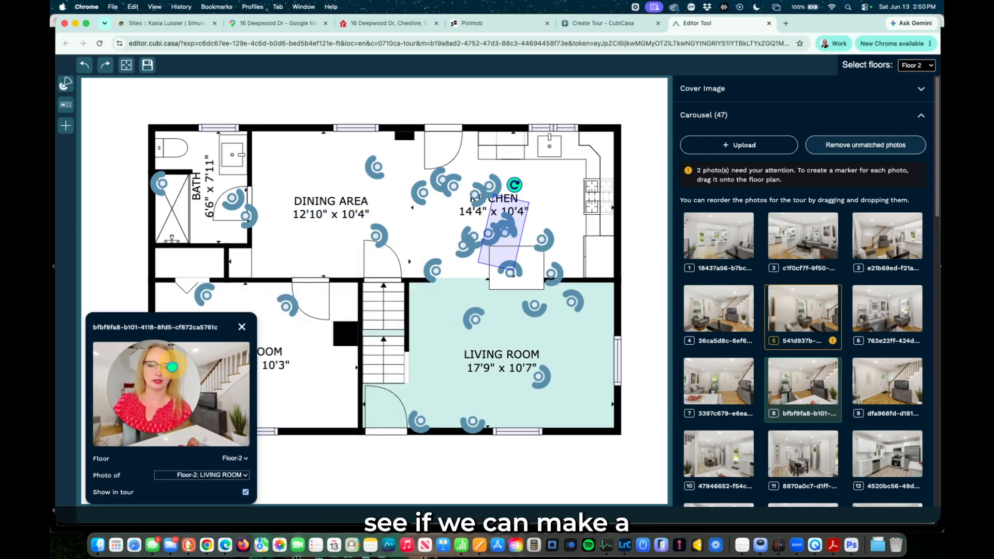
left_click_drag(172, 367, 186, 366)
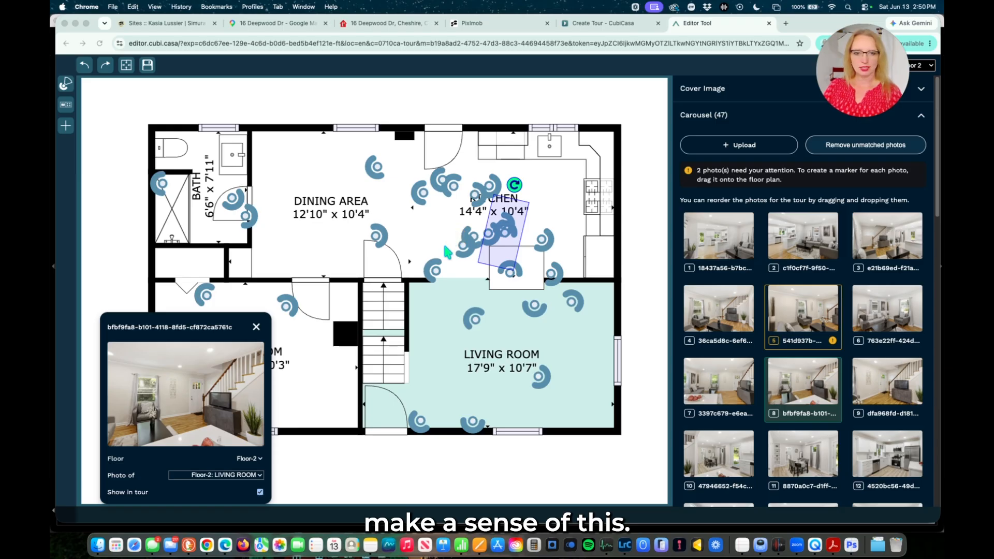
left_click(705, 236)
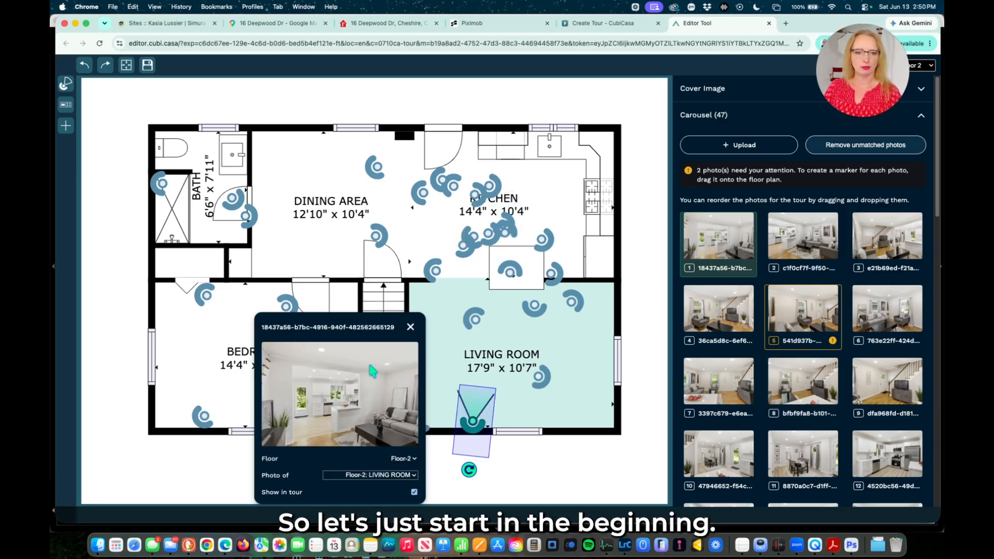
Reposition the living room marker by the stairs and move photo 2 into the first slot.
left_click_drag(366, 326, 288, 313)
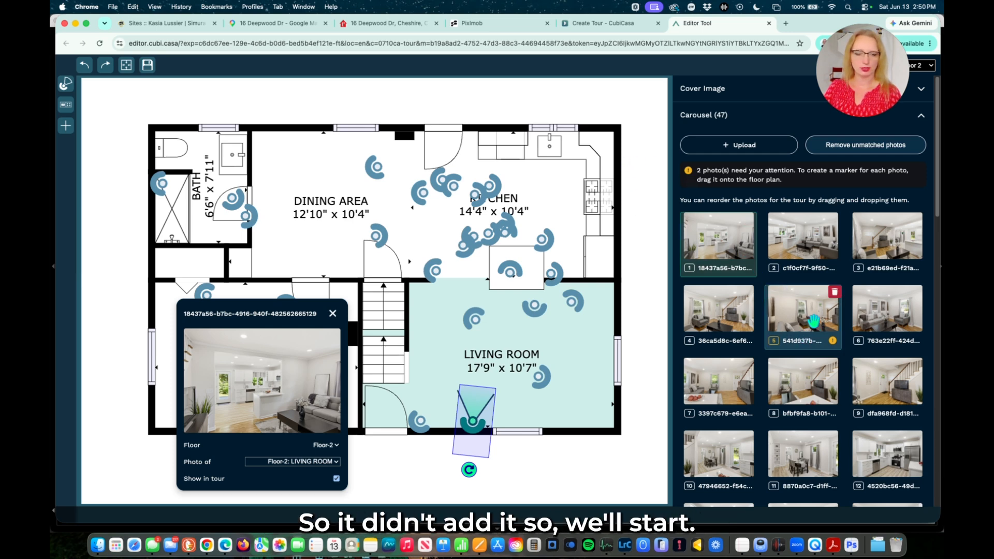
mouse_move(313, 313)
left_mouse_down()
mouse_move(391, 326)
mouse_move(274, 326)
left_mouse_up()
left_click_drag(401, 422, 394, 409)
left_click_drag(805, 256, 714, 241)
left_click(708, 240)
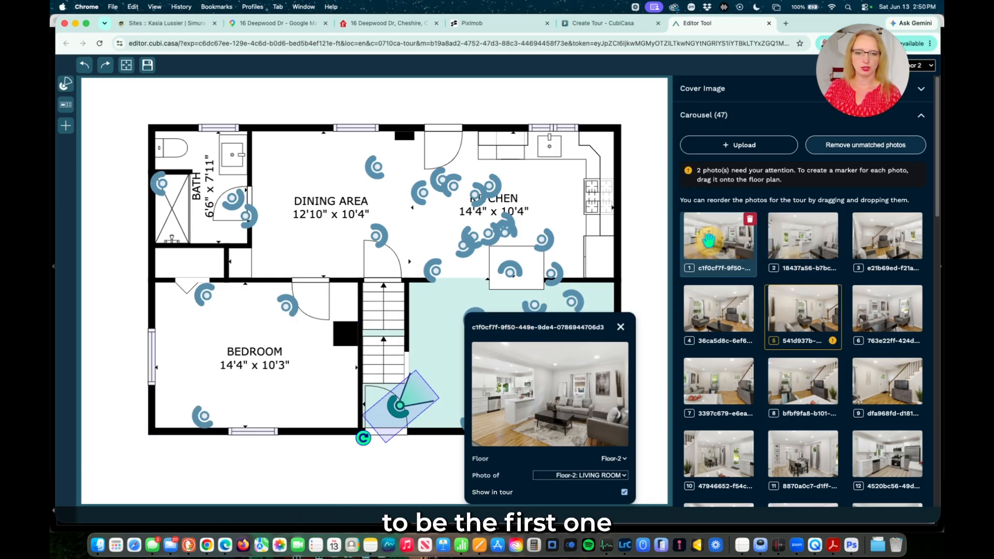
Re-aim the second photo's marker and drag the third and fourth into the living room's right corners.
left_click(799, 241)
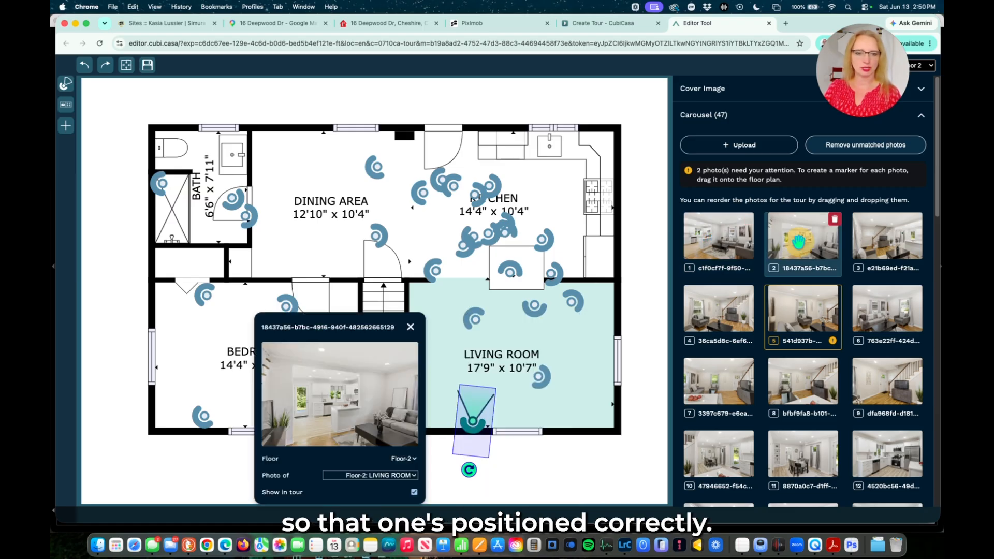
left_click_drag(469, 469, 453, 462)
left_click(875, 241)
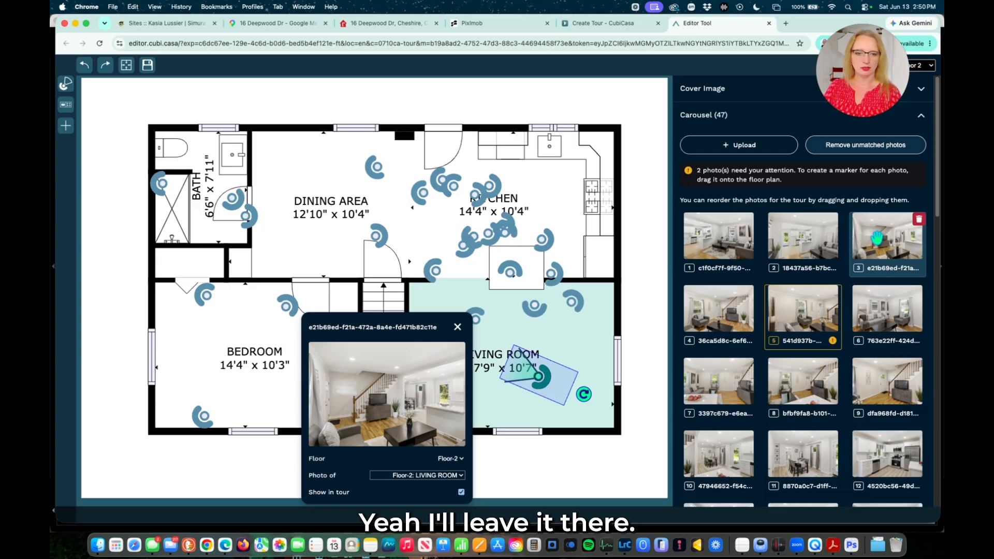
left_click_drag(546, 379, 589, 396)
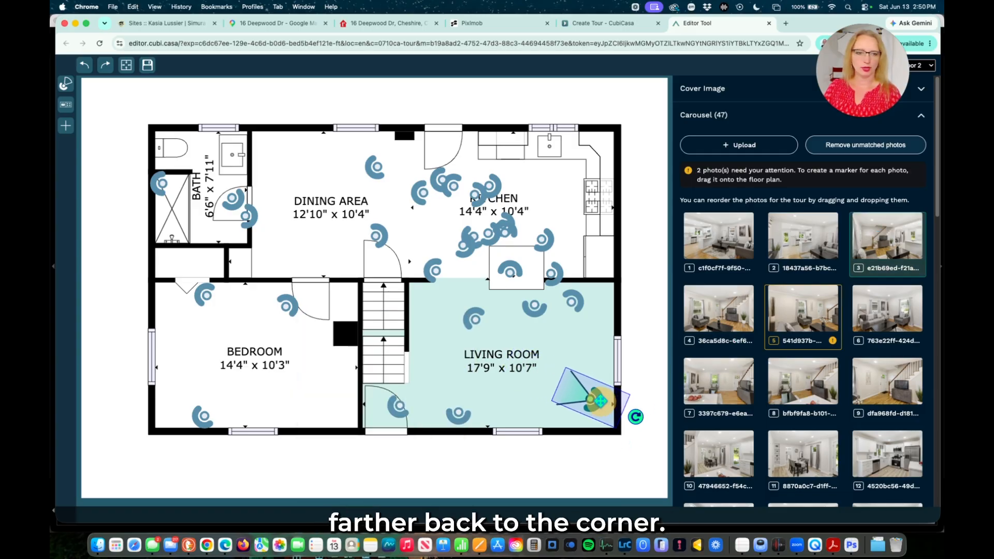
left_click(730, 311)
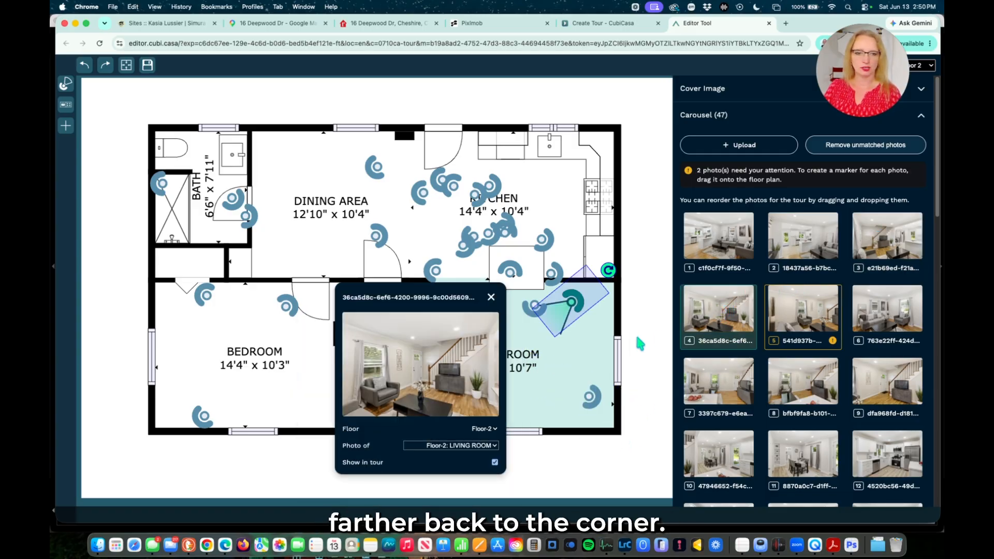
left_click_drag(576, 304, 595, 301)
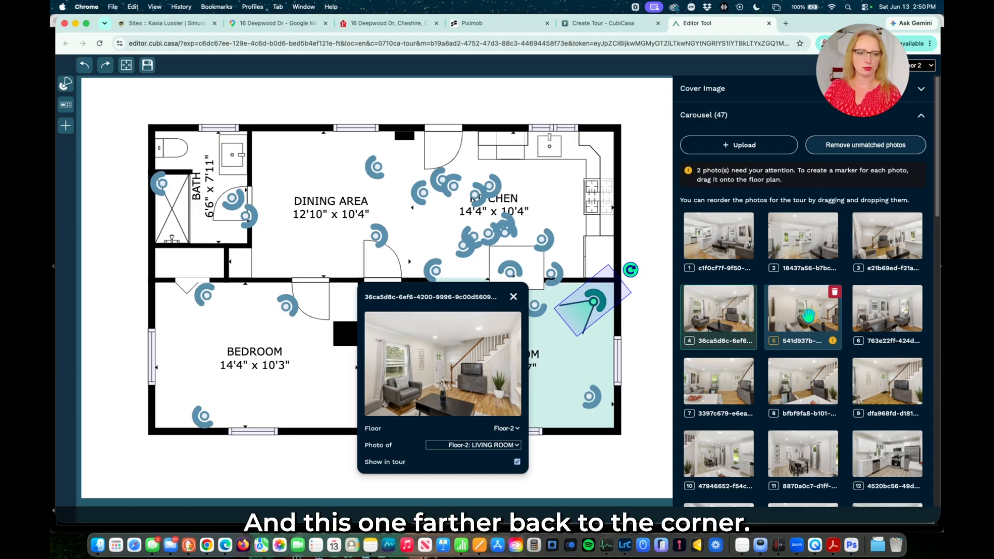
Compare photos 4 and 5, then begin deleting the fifth tour photo.
left_click(808, 314)
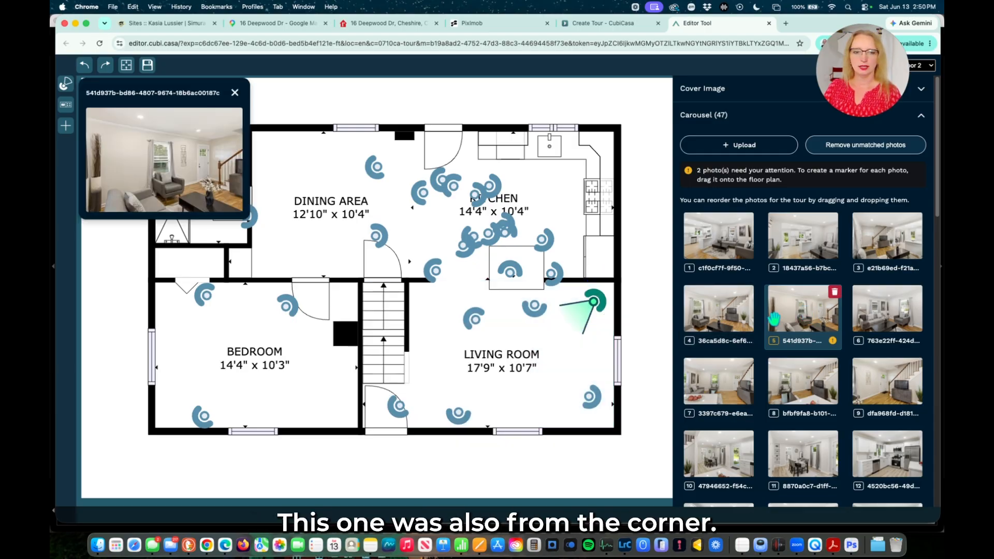
left_click(733, 315)
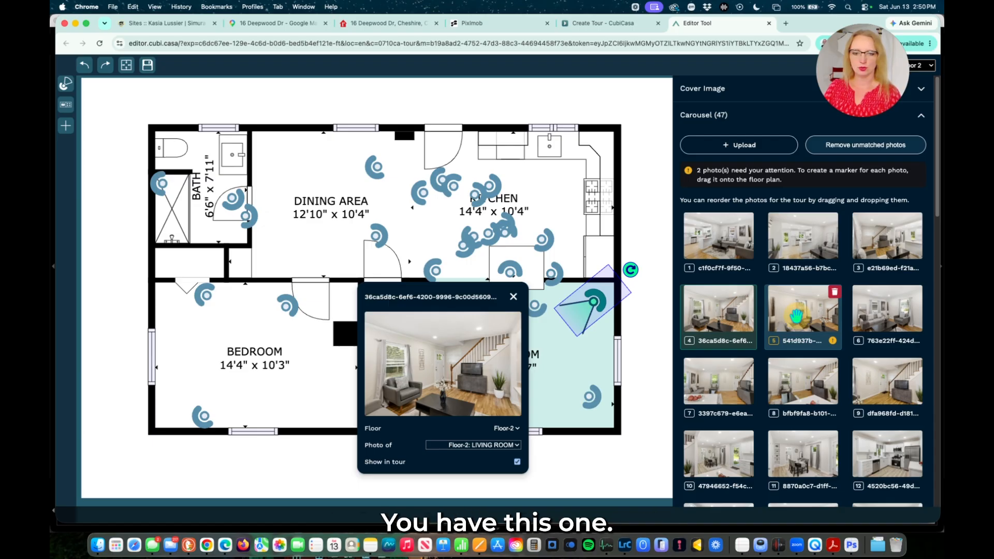
left_click(795, 316)
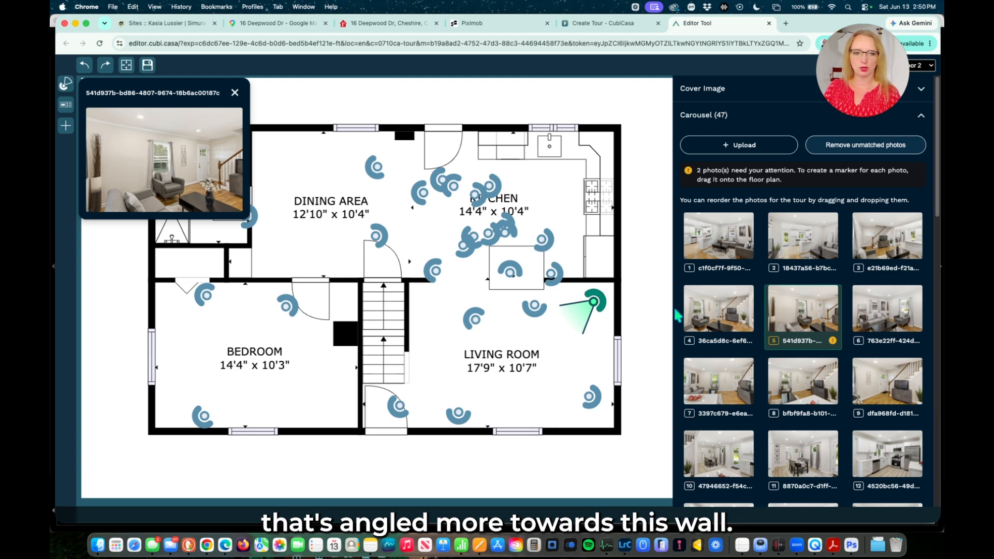
left_click(795, 305)
left_click(834, 293)
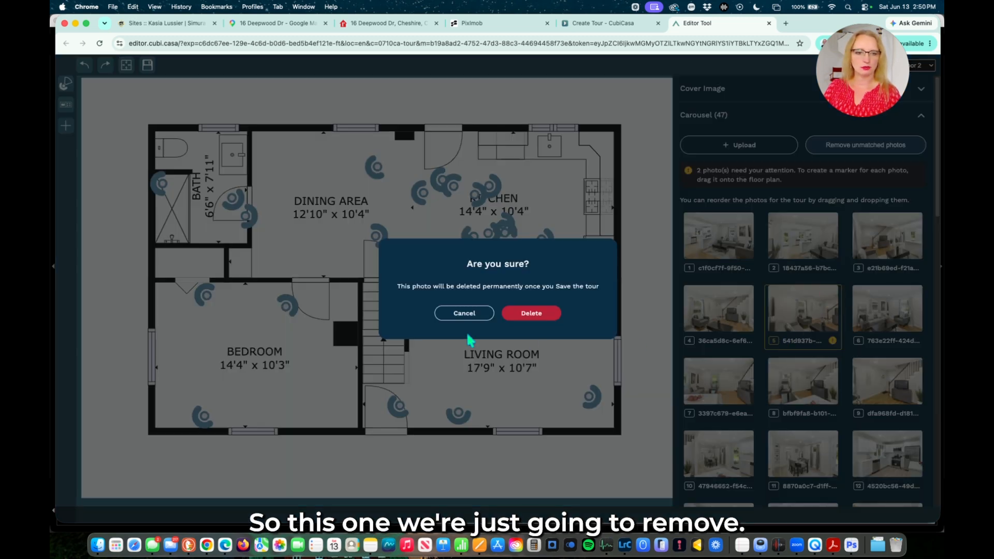
Confirm deleting photo 5, then shift the new fifth and seventh photo markers.
left_click(531, 314)
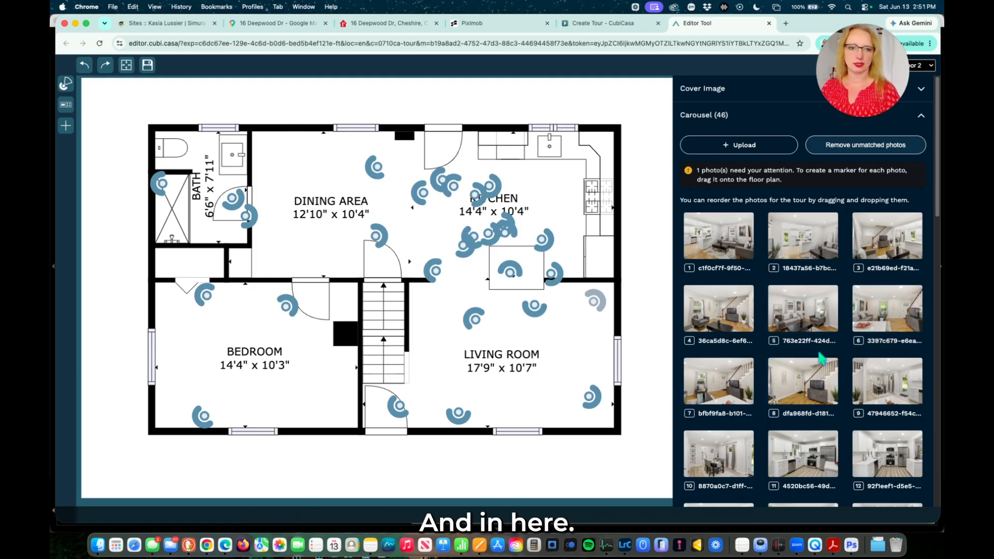
left_click(814, 315)
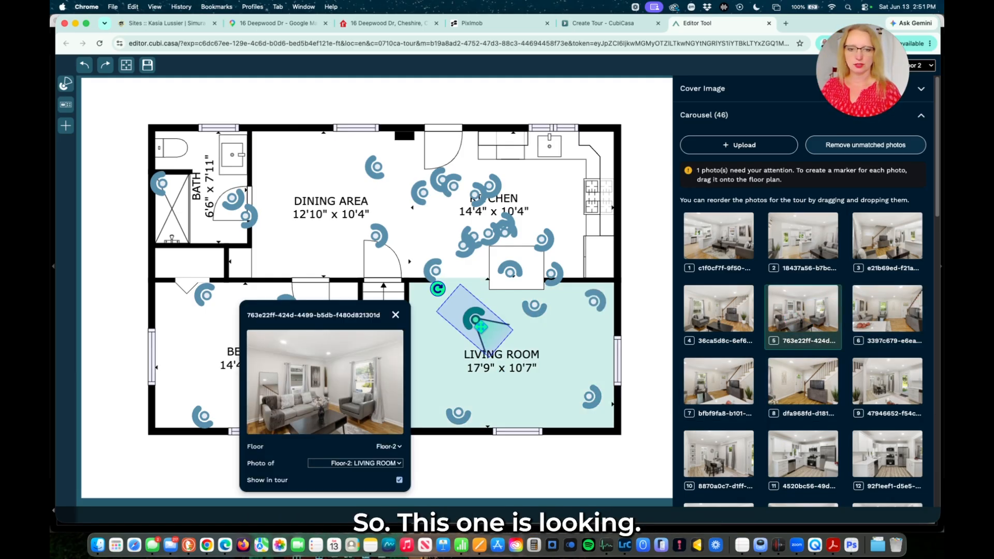
left_click_drag(477, 319, 440, 297)
left_click(885, 319)
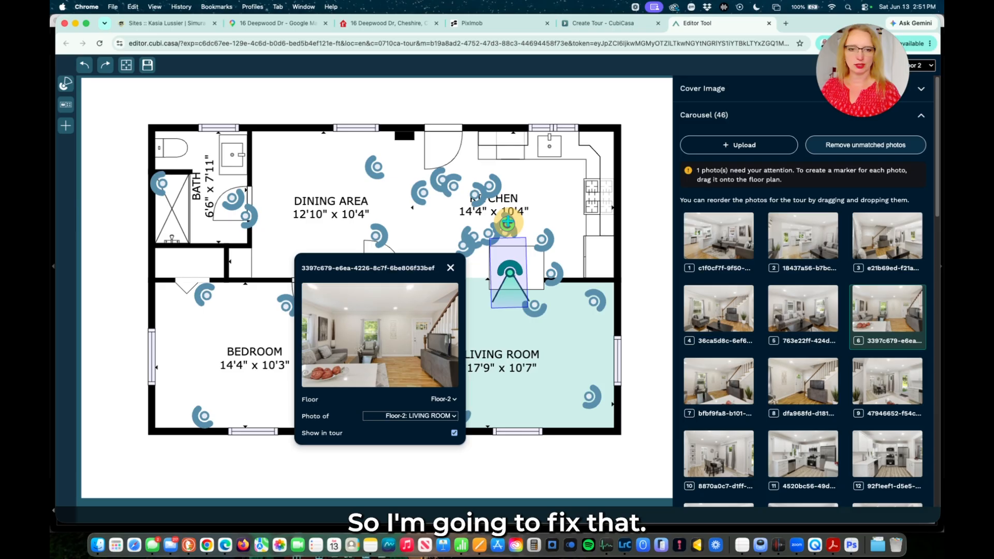
left_click(742, 391)
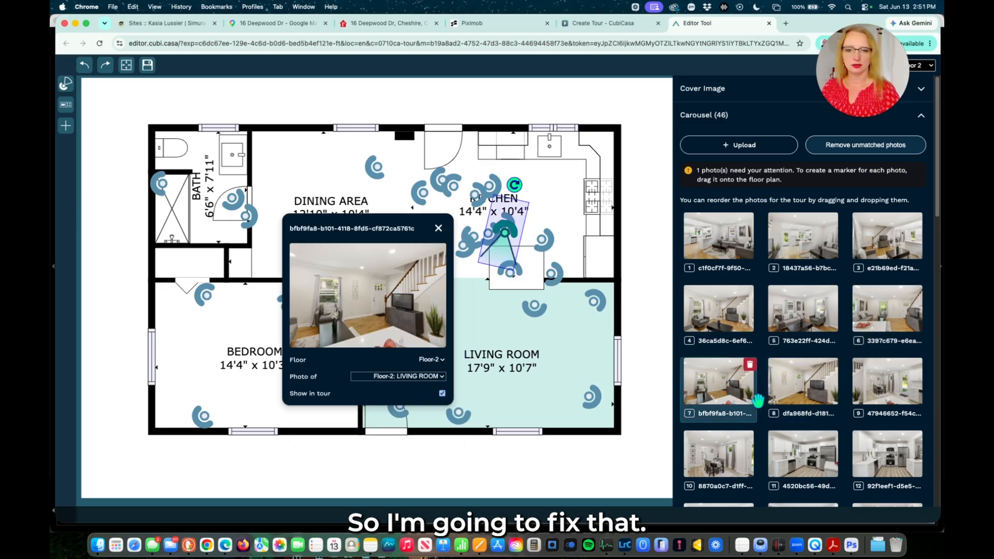
left_click_drag(505, 231, 481, 271)
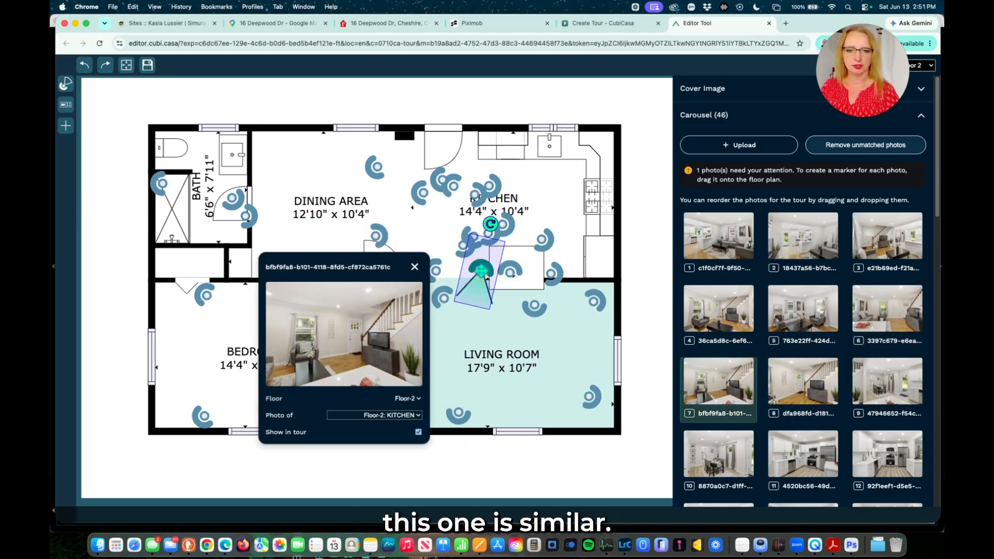
Delete the duplicate straight-on kitchen shot from the tour.
mouse_move(880, 320)
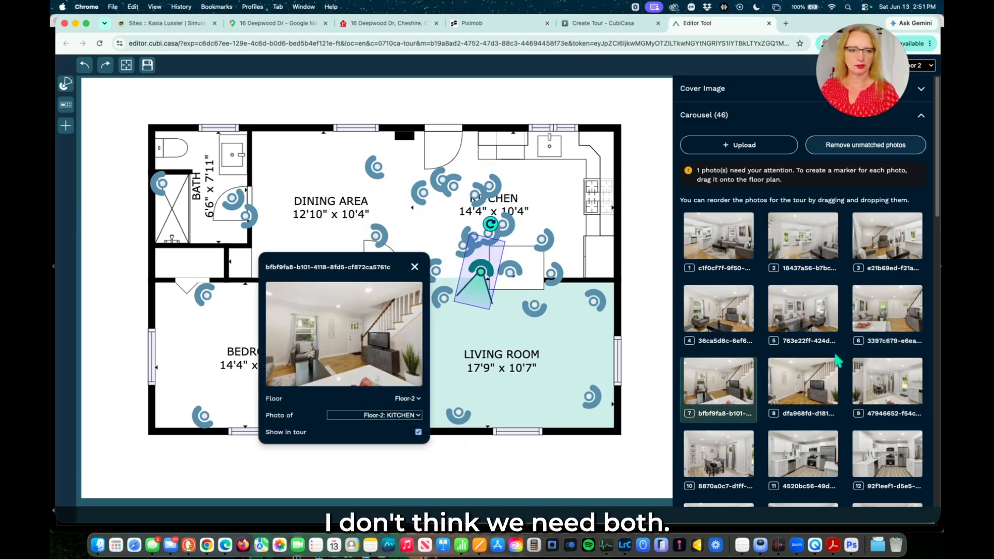
left_click(880, 320)
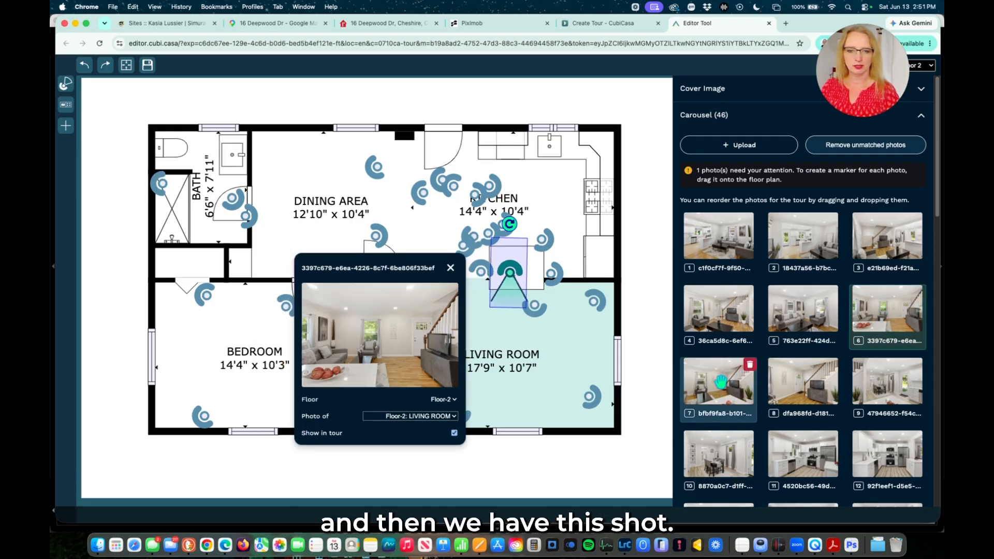
left_click(721, 382)
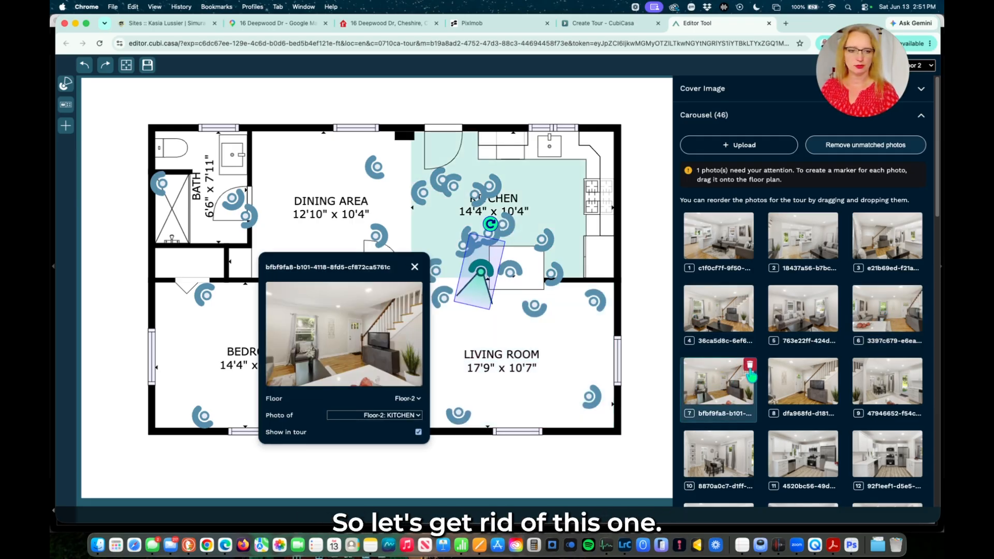
left_click(749, 366)
left_click(541, 316)
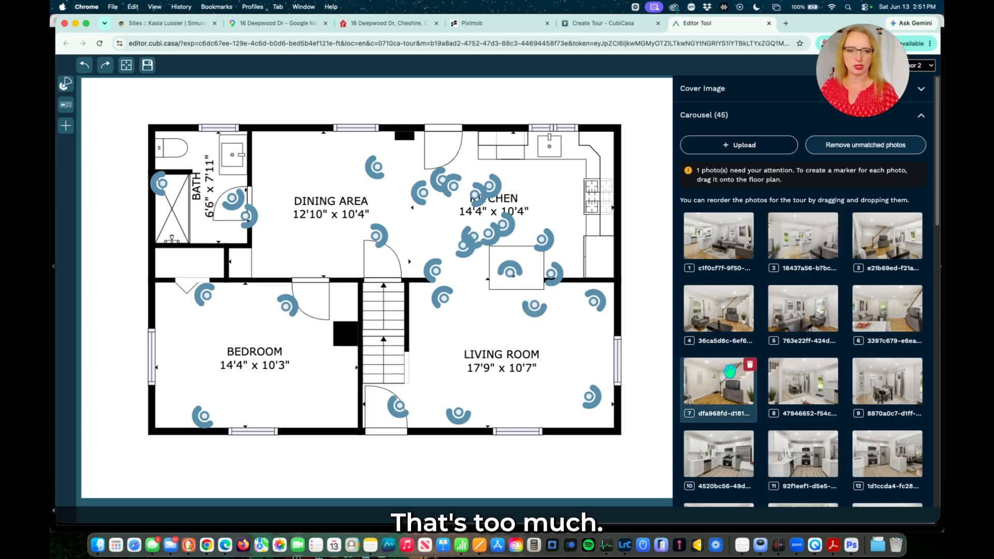
left_click(721, 383)
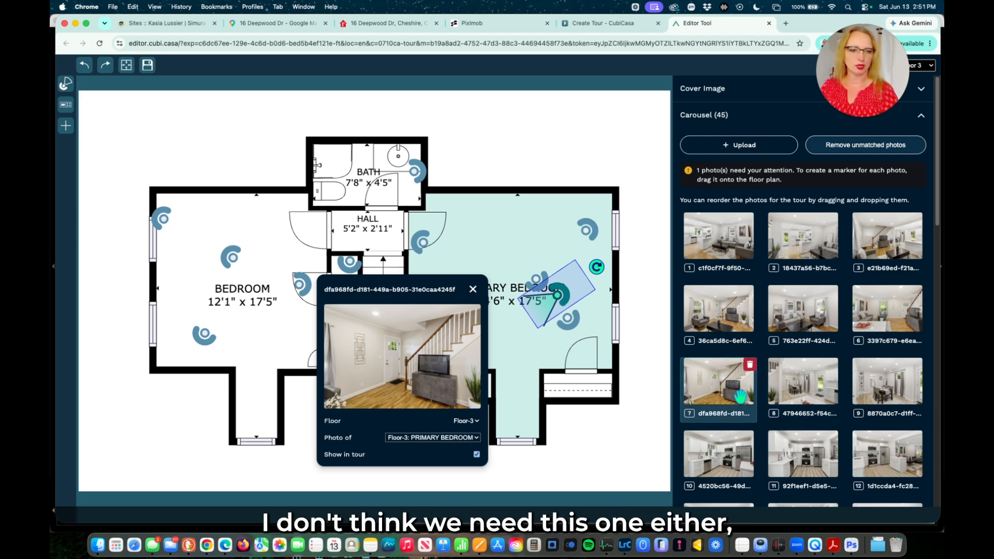
Delete the entry-door close-up misplaced in the primary bedroom, leaving 44 photos.
left_click(750, 364)
left_click(532, 314)
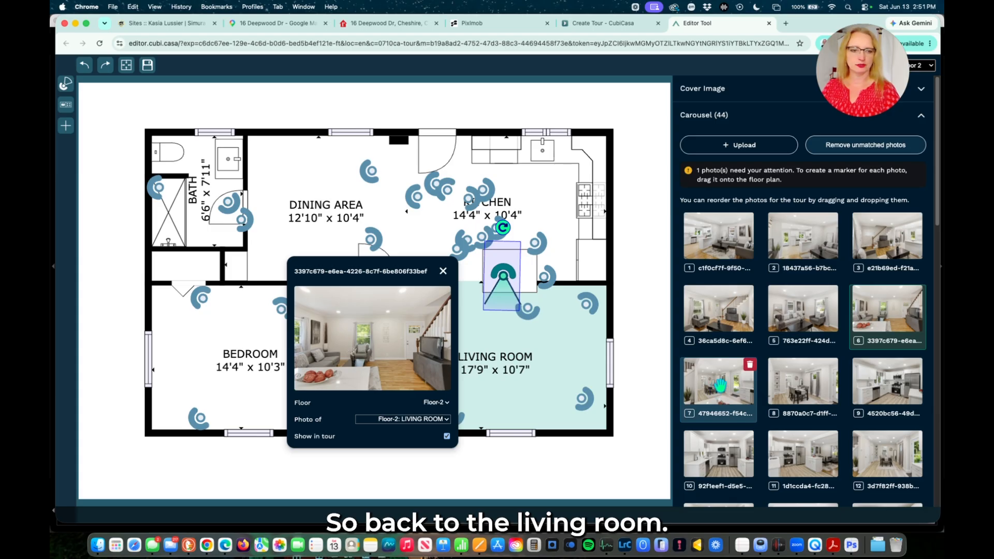
left_click(720, 385)
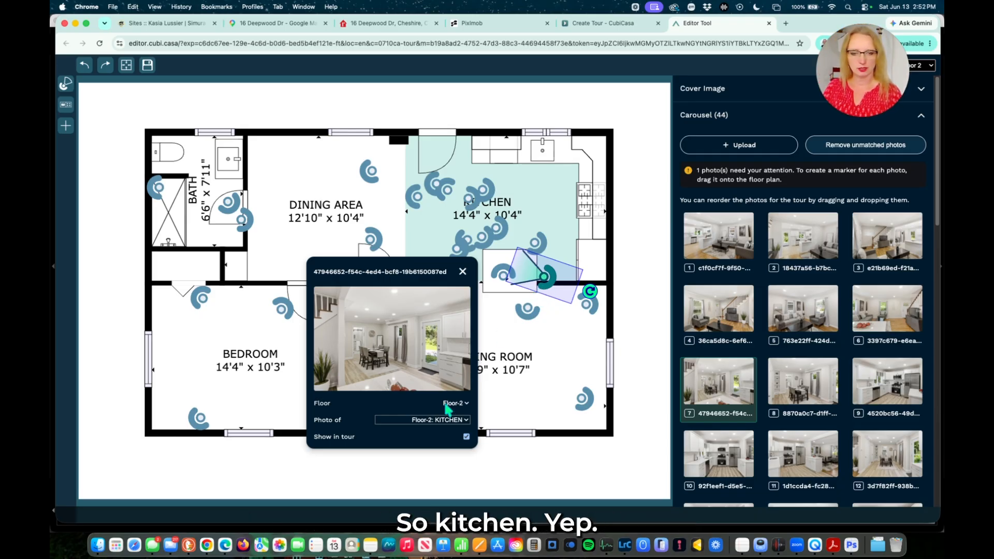
Move the dining-area and kitchen camera markers into the kitchen and along the dining-area edge.
left_click(781, 398)
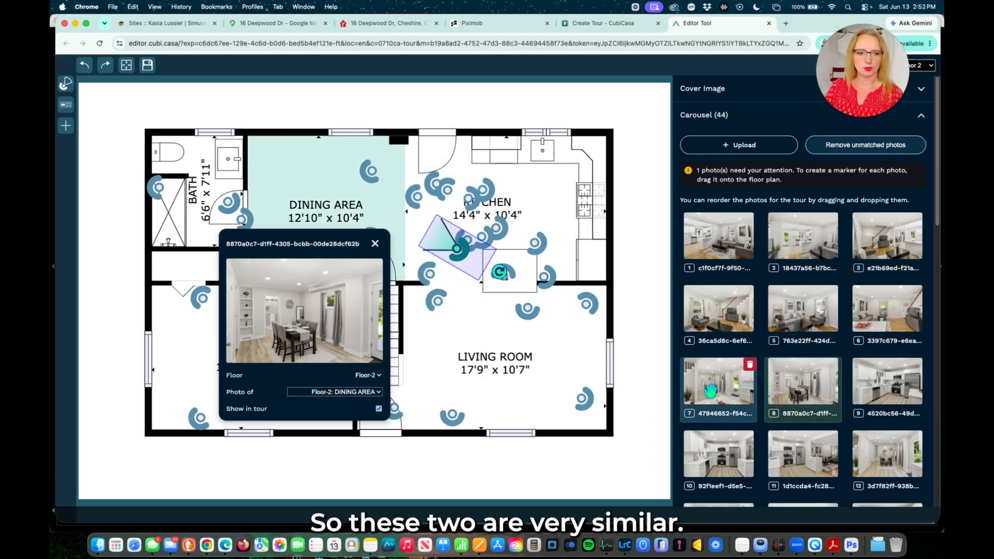
left_click(713, 393)
left_click(795, 390)
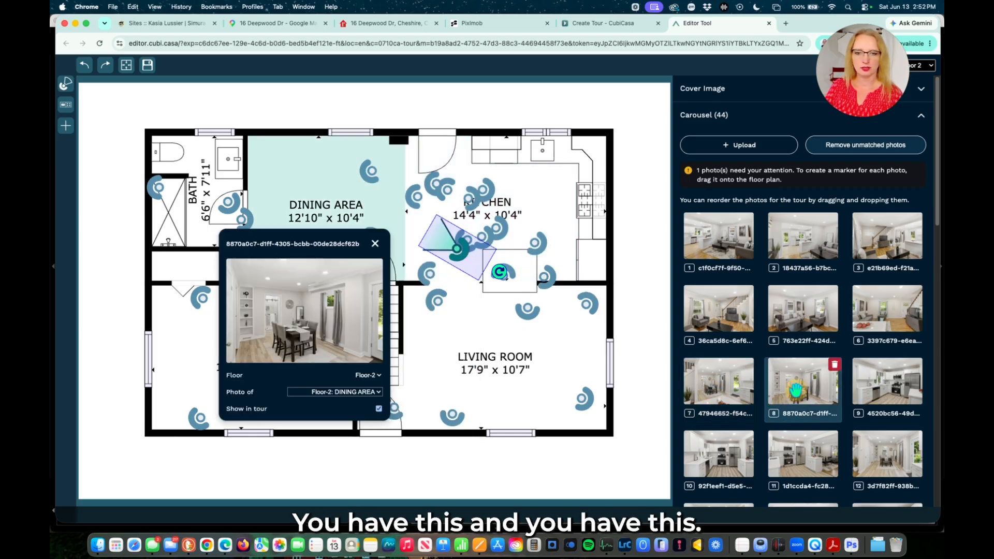
left_click_drag(456, 249, 464, 270)
left_click(887, 392)
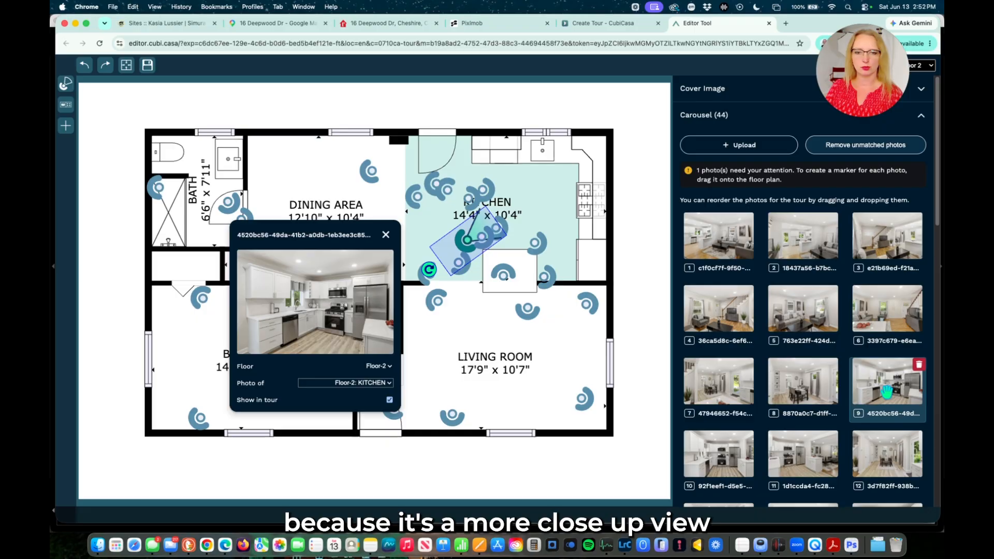
left_click_drag(466, 240, 432, 244)
left_click(708, 457)
left_click_drag(434, 184, 418, 215)
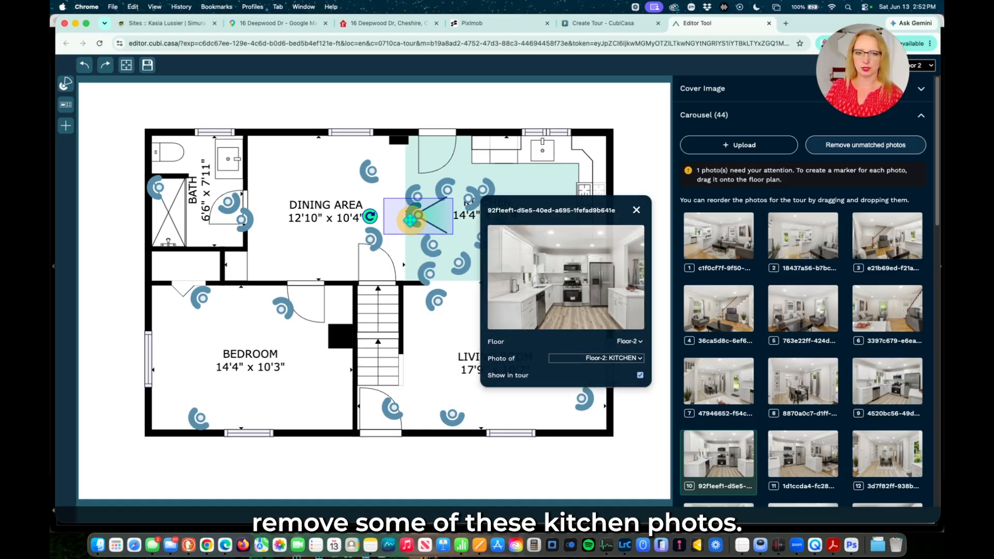
scroll(801, 254, "down", 4)
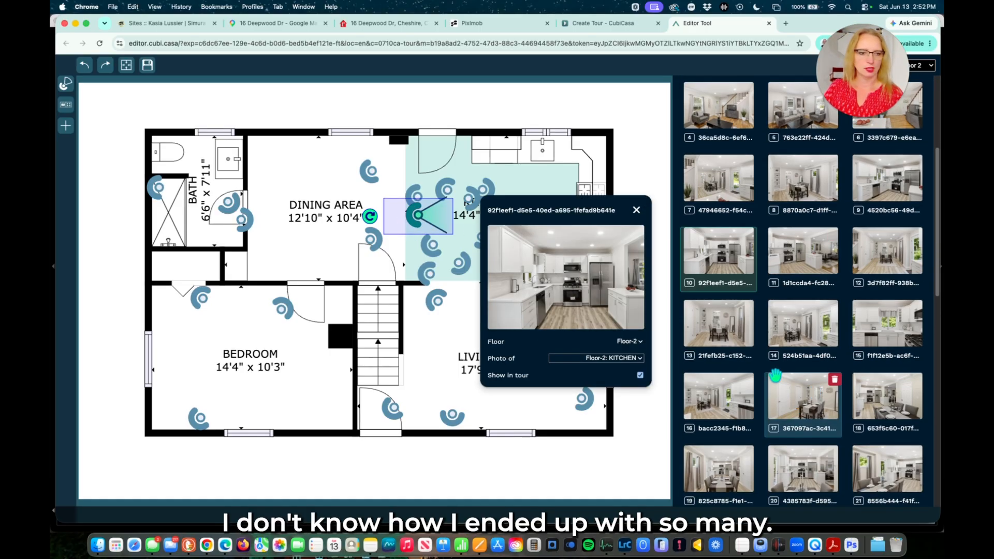
left_click(795, 254)
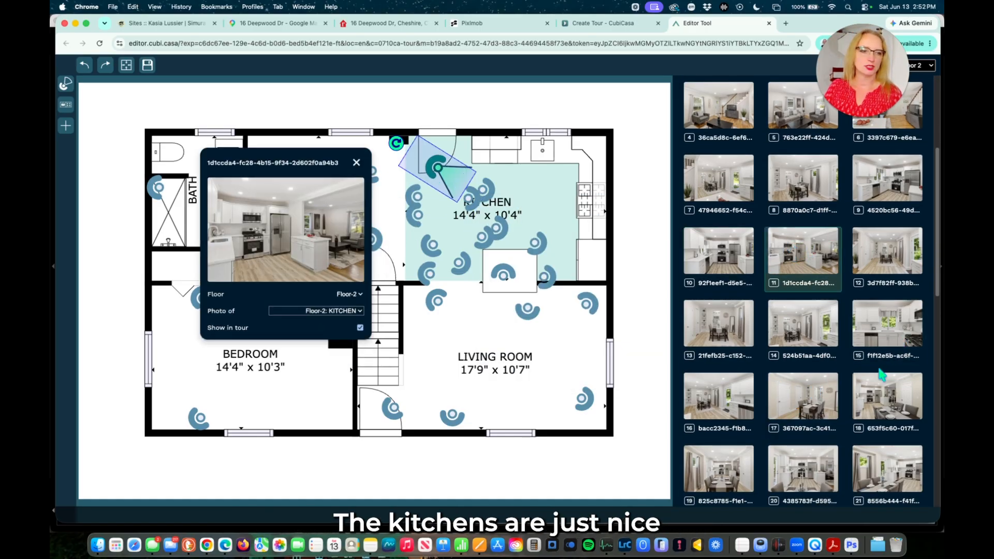
left_click(879, 252)
left_click_drag(471, 200, 467, 215)
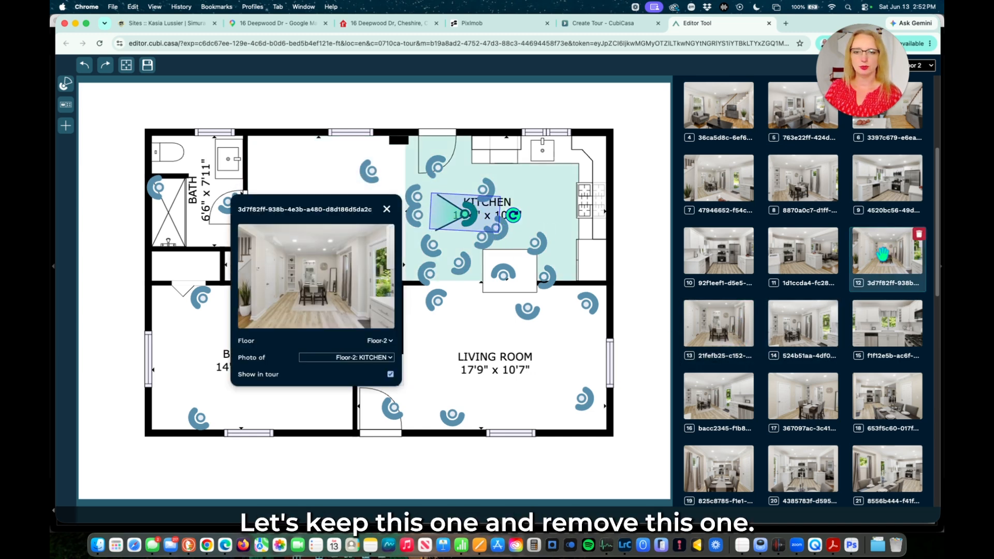
Delete the similar kitchen-facing photo and the redundant dining-area photo.
left_click(730, 322)
left_click(749, 307)
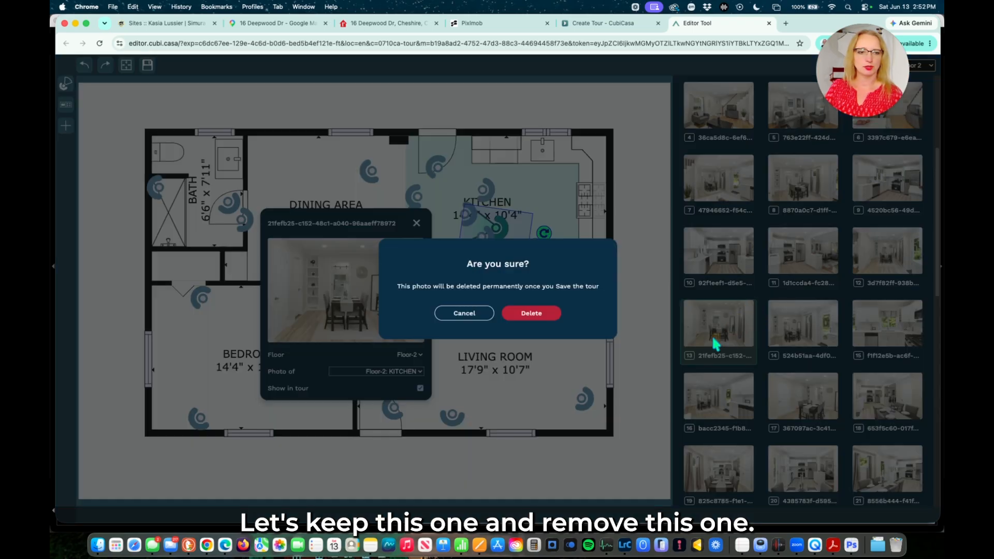
left_click(504, 313)
left_click(716, 321)
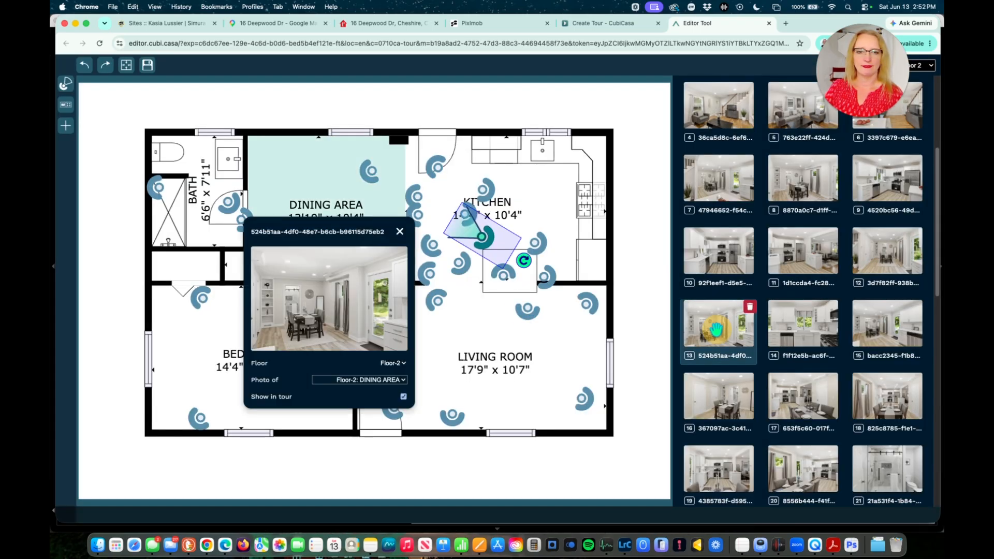
left_click(901, 261)
left_click(732, 334)
left_click(749, 307)
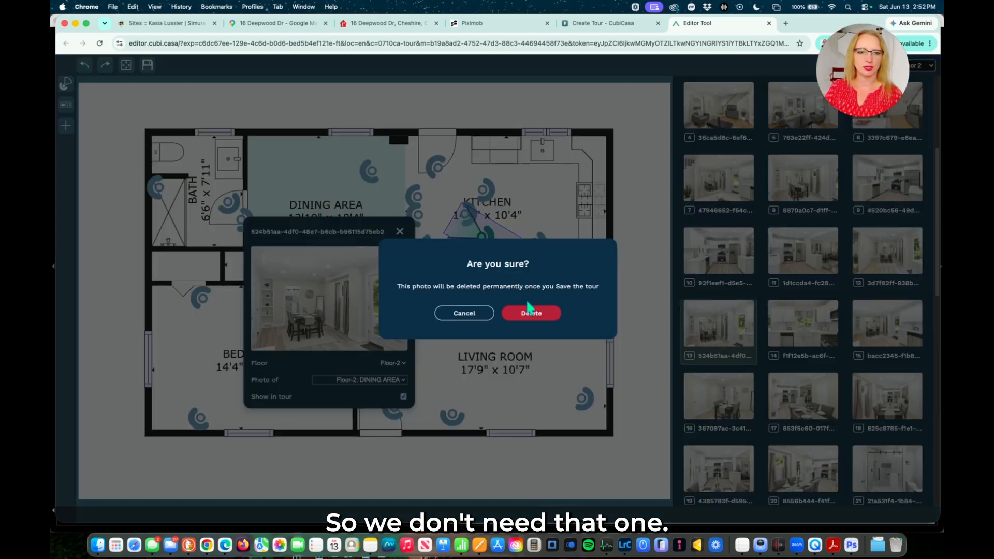
left_click(529, 311)
Move a kitchen camera up into the kitchen and delete the angled kitchen shot.
left_click(737, 337)
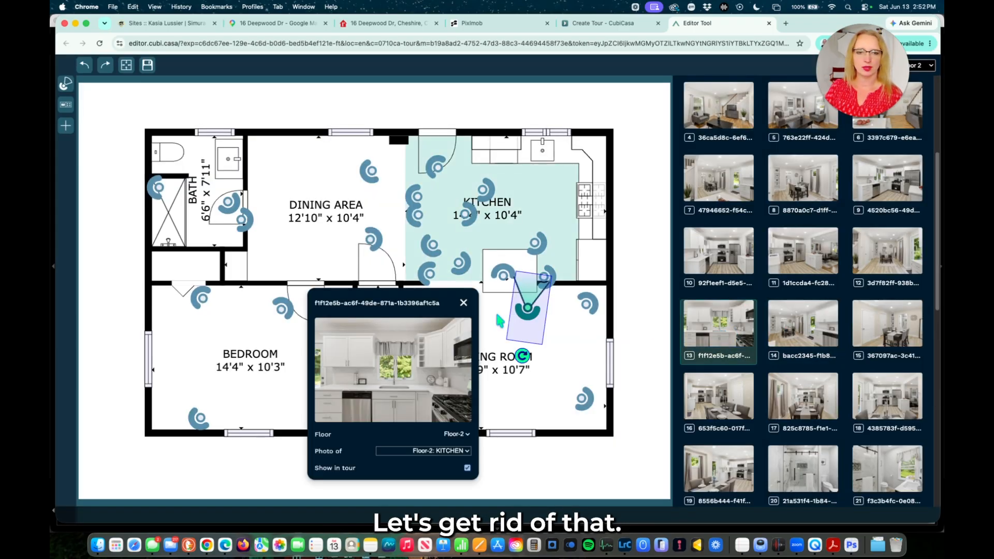
left_click_drag(531, 355, 528, 356)
left_click_drag(528, 309, 555, 264)
left_click(535, 243)
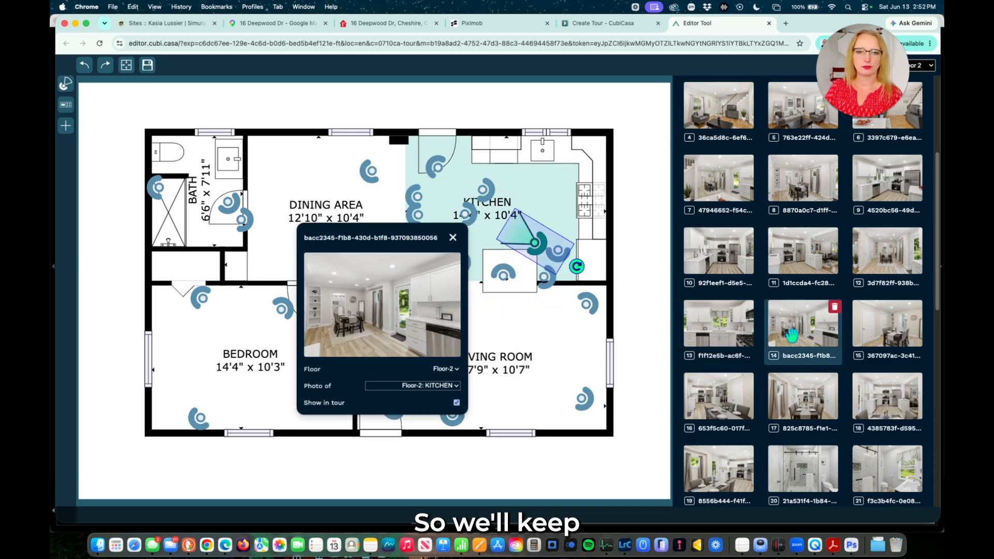
left_click(545, 277)
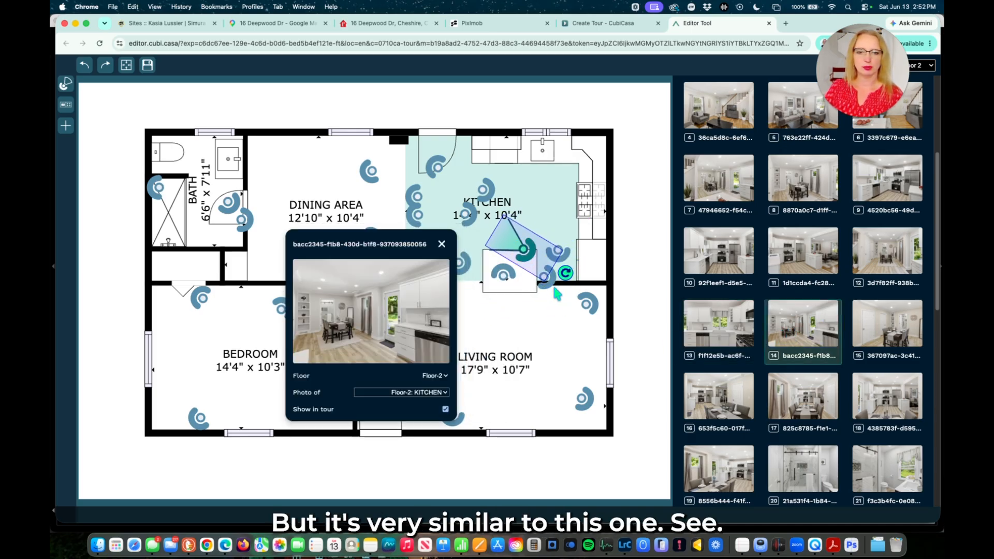
left_click(532, 241)
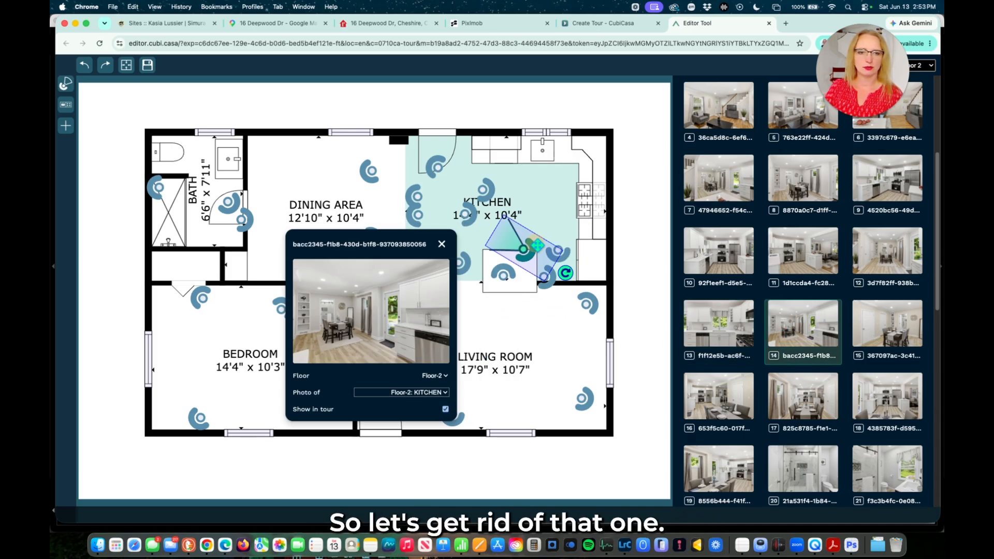
left_click(835, 308)
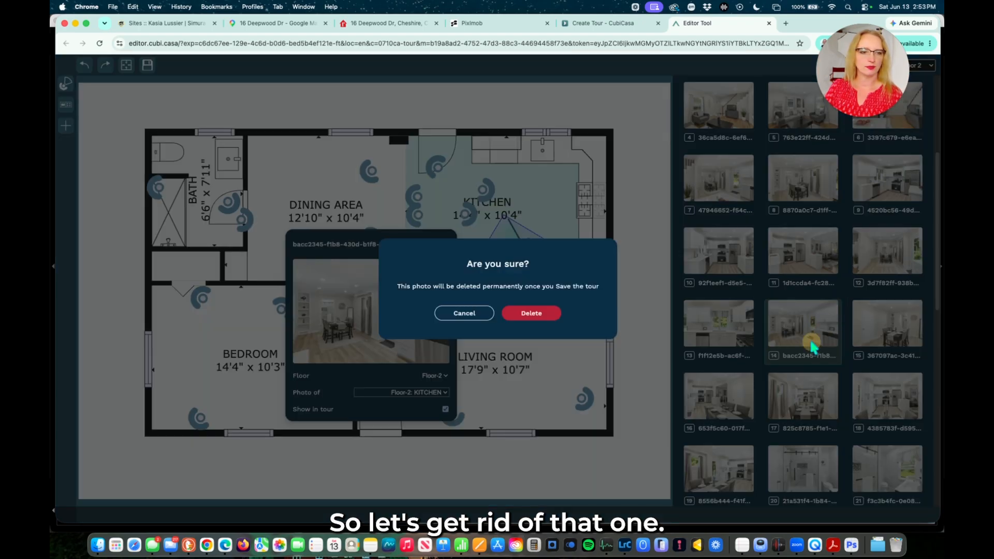
left_click(533, 313)
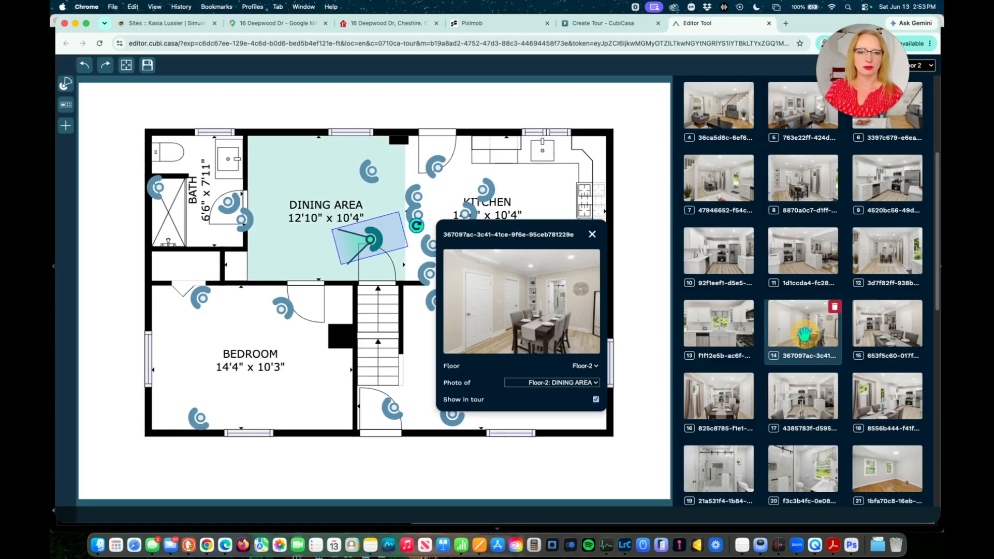
Aim the dining cameras toward the dining area and move the bath-labelled camera there, kept as DINING AREA.
mouse_move(373, 237)
left_mouse_down()
mouse_move(397, 163)
mouse_move(417, 153)
left_mouse_up()
left_click(876, 332)
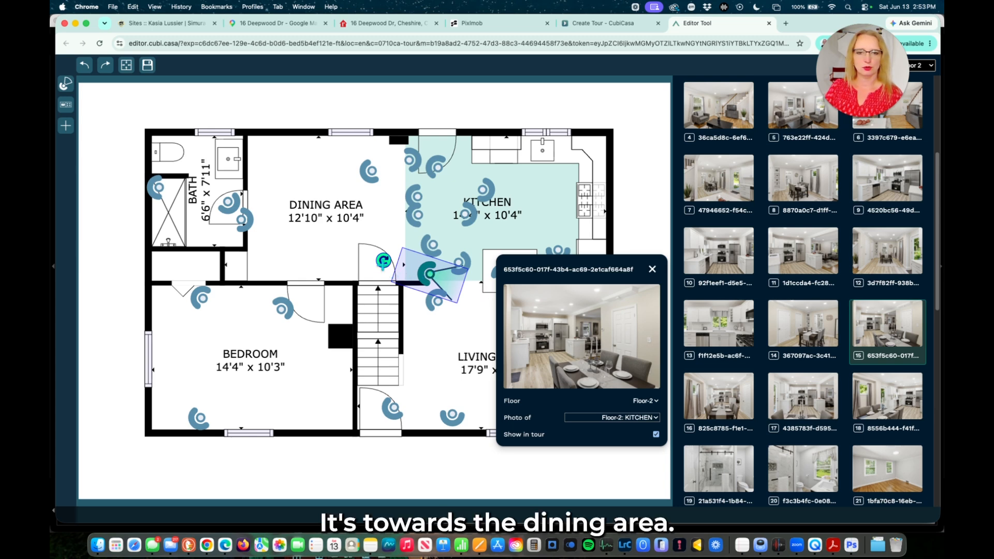
mouse_move(383, 261)
left_mouse_down()
mouse_move(445, 319)
mouse_move(463, 309)
mouse_move(379, 291)
mouse_move(377, 299)
mouse_move(382, 259)
mouse_move(297, 167)
mouse_move(252, 162)
mouse_move(271, 160)
mouse_move(234, 143)
left_mouse_up()
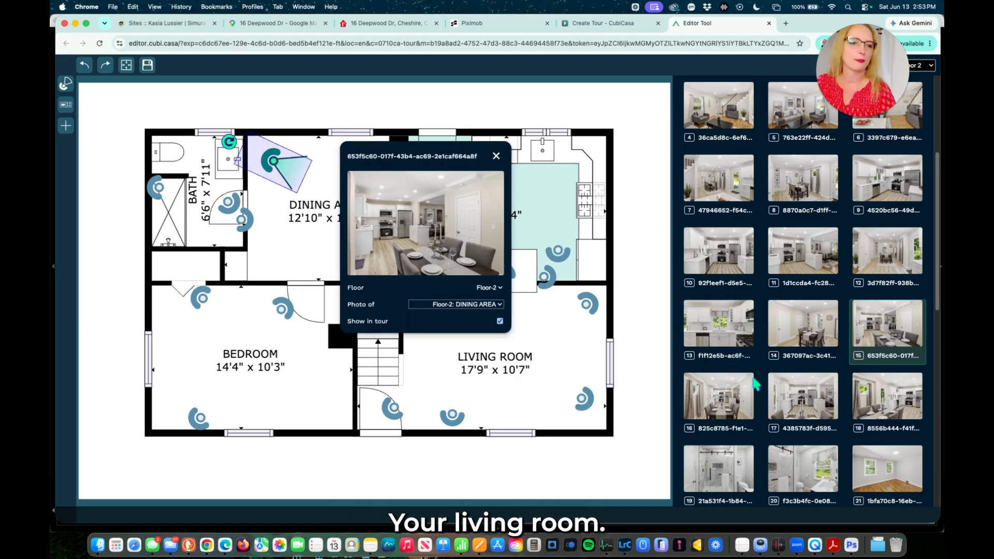
left_click(718, 396)
mouse_move(298, 182)
left_mouse_down()
mouse_move(308, 271)
mouse_move(243, 291)
left_mouse_up()
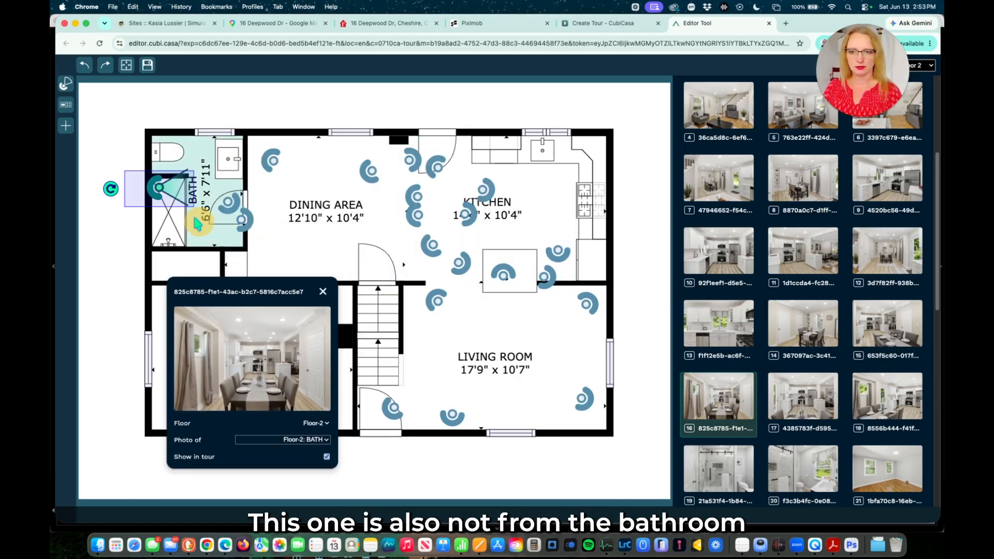
mouse_move(156, 187)
left_mouse_down()
mouse_move(276, 203)
mouse_move(267, 200)
left_mouse_up()
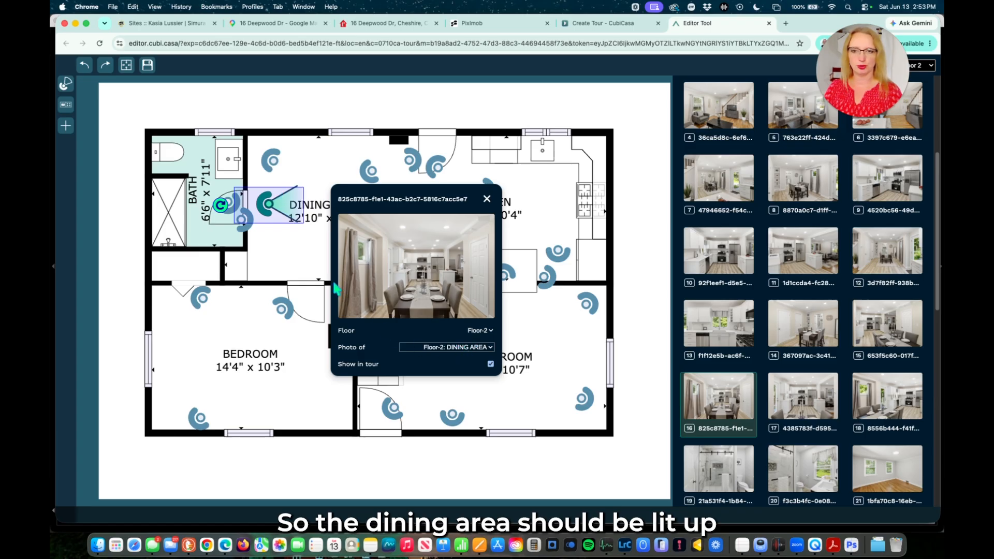
left_click(444, 348)
left_click(429, 348)
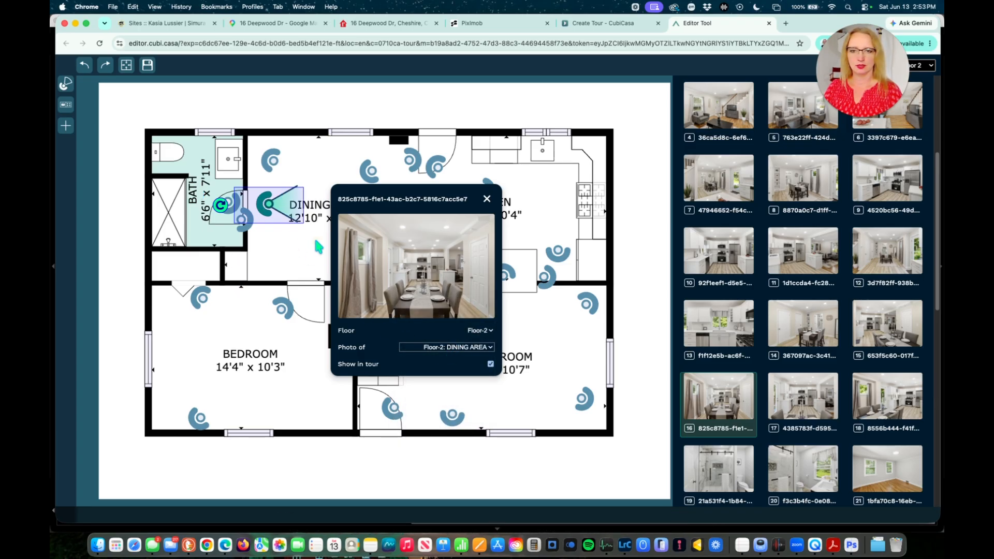
Delete the redundant kitchen close-up photo.
left_click(804, 406)
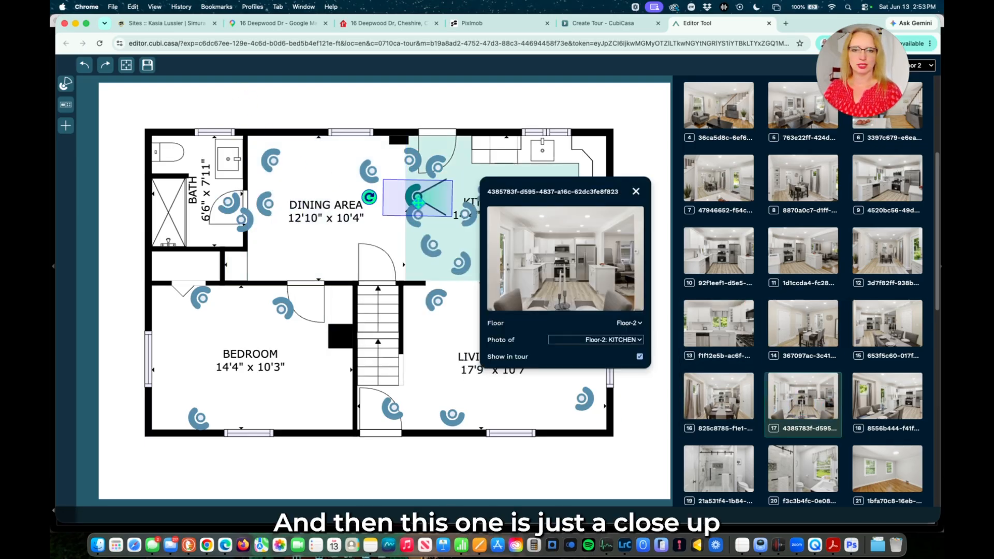
left_click_drag(413, 195, 366, 212)
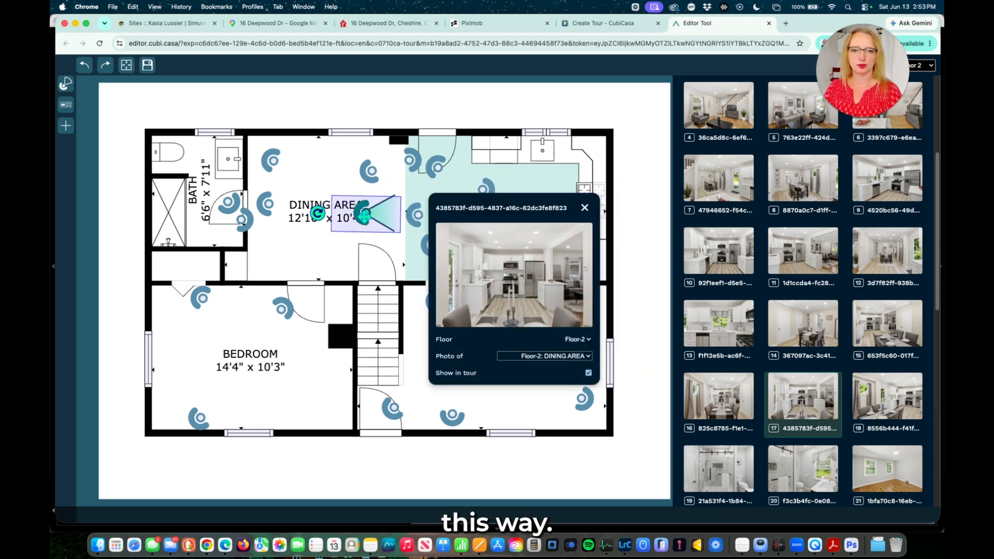
left_click(414, 217)
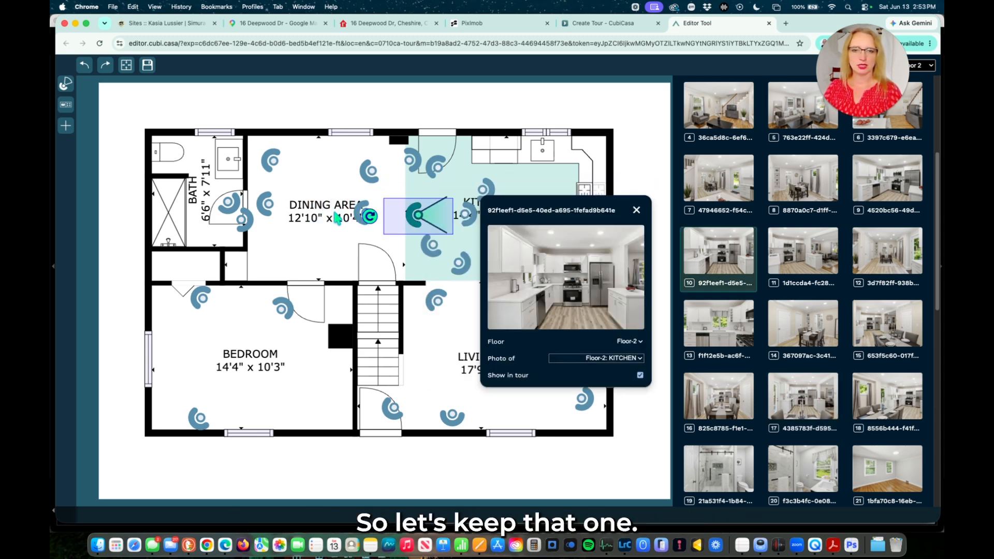
left_click(365, 213)
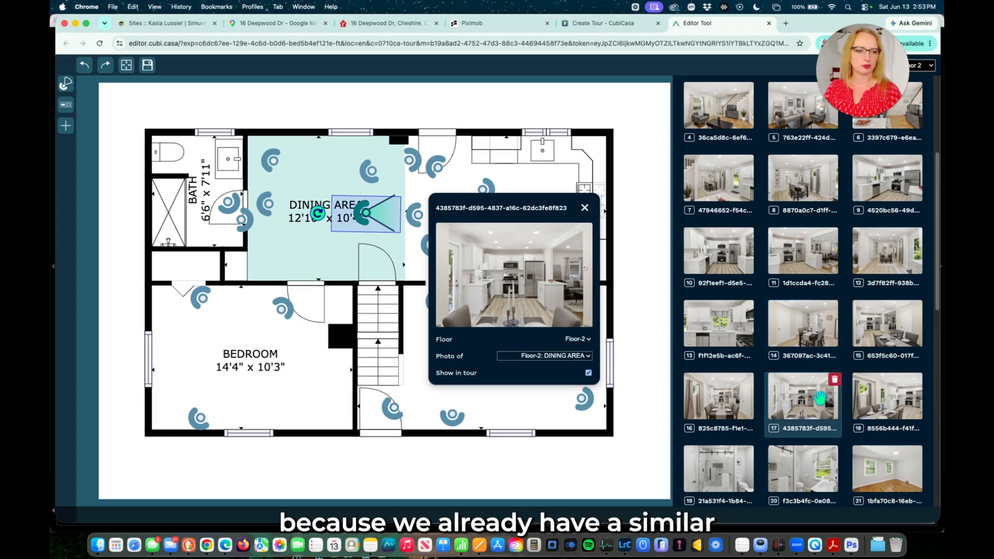
left_click(835, 380)
left_click(541, 315)
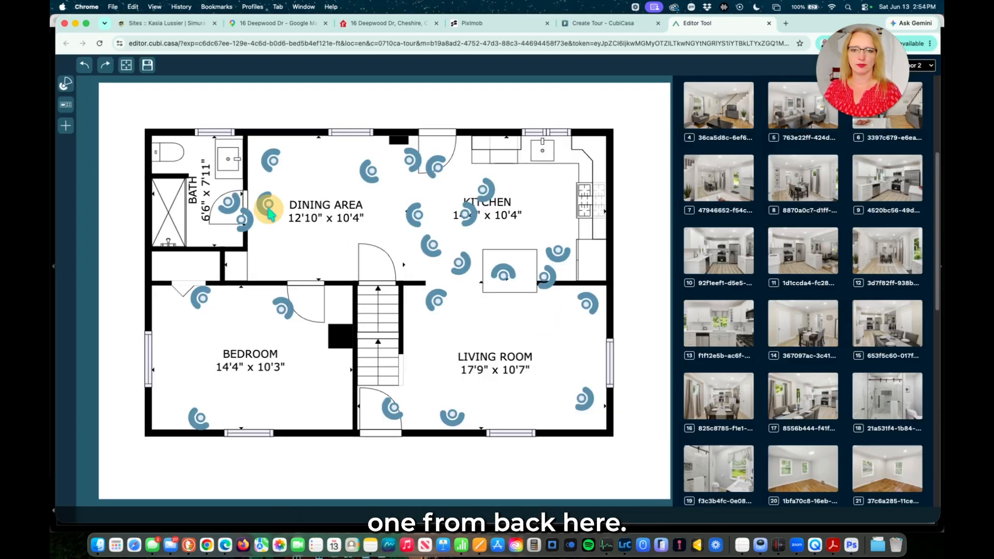
Move photo 17's camera marker into the dining area on the floor 2 plan.
left_click(264, 206)
scroll(804, 331, "down", 2)
left_click(804, 330)
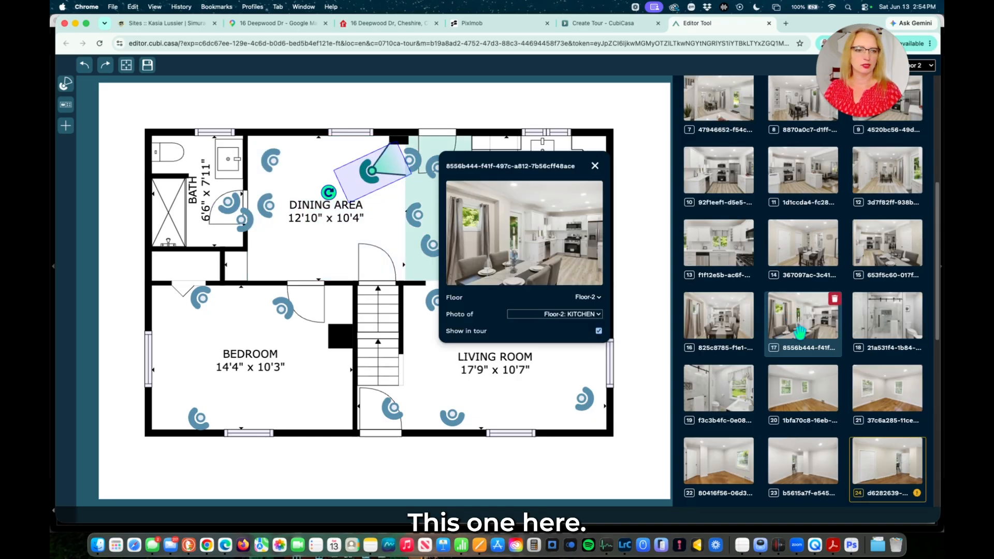
left_click_drag(371, 171, 277, 260)
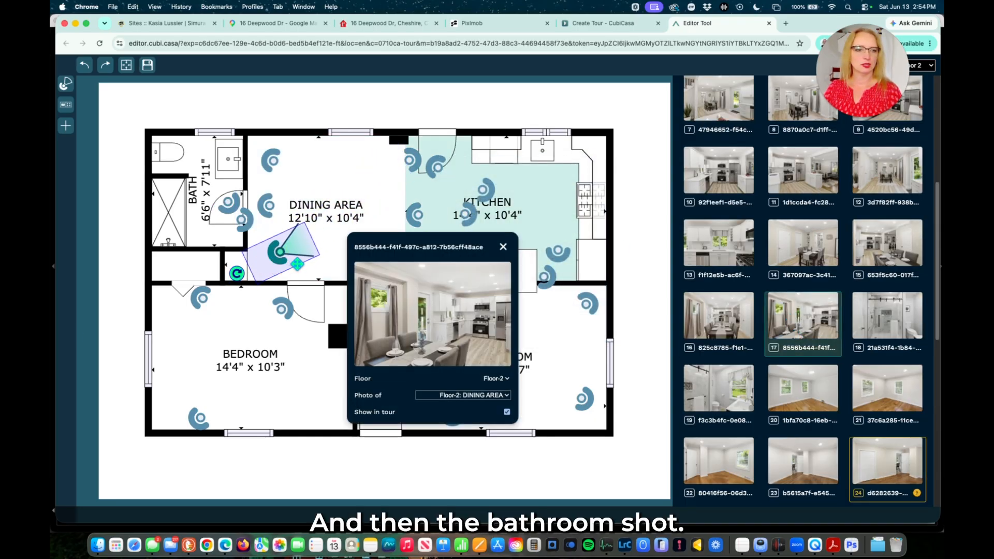
Place one bathroom photo's camera in the bath doorway and turn the other toward the bath corner.
left_click(871, 311)
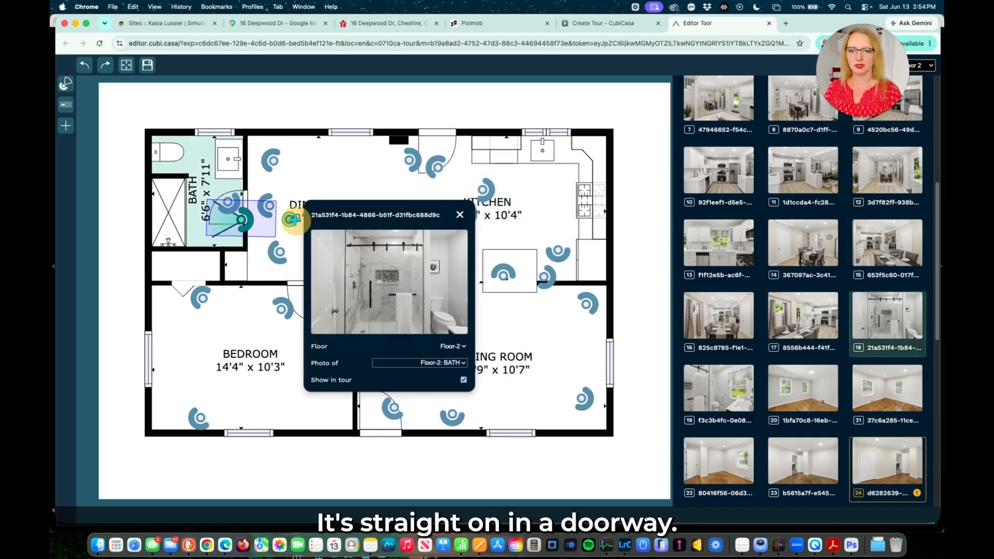
left_click(284, 224)
left_click_drag(247, 219, 280, 225)
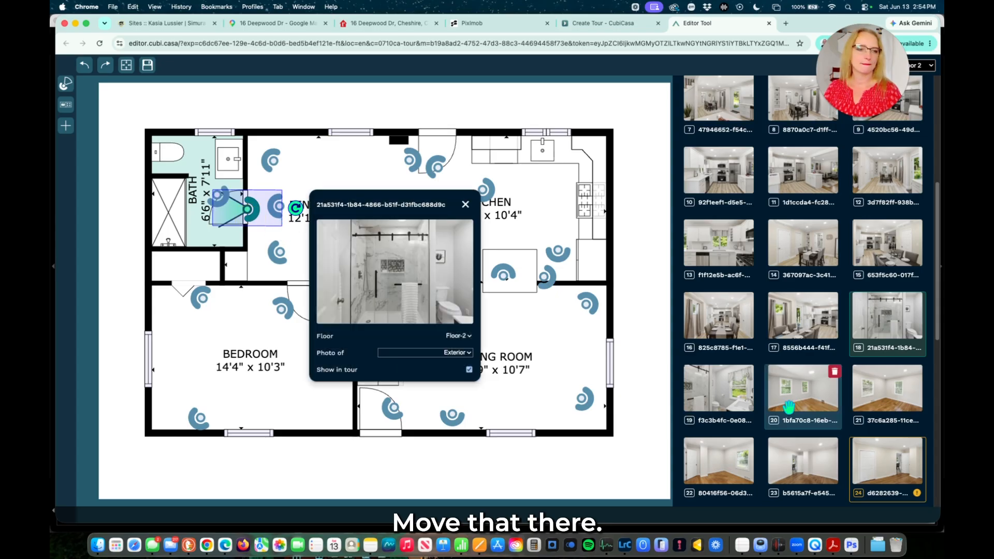
left_click(719, 389)
left_click_drag(250, 229, 256, 261)
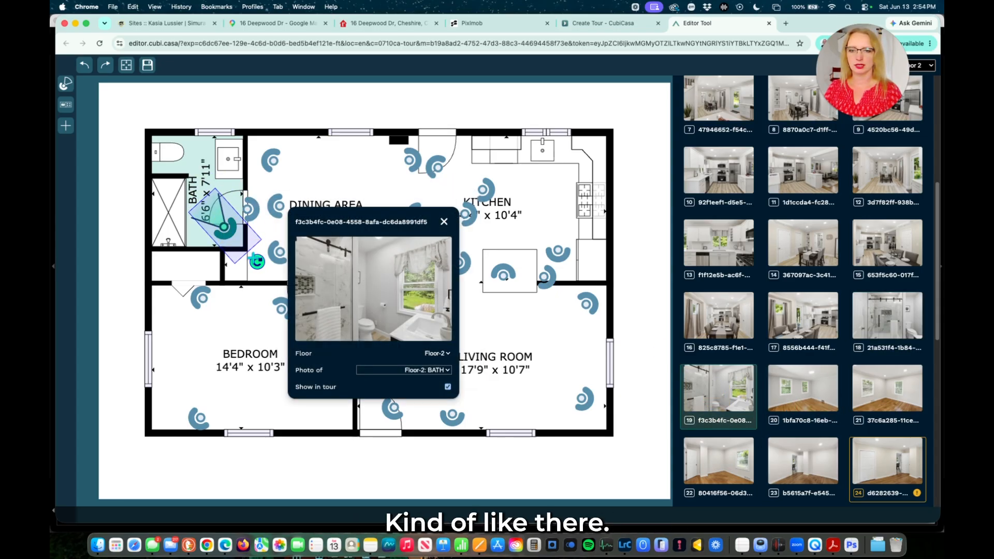
key("Right")
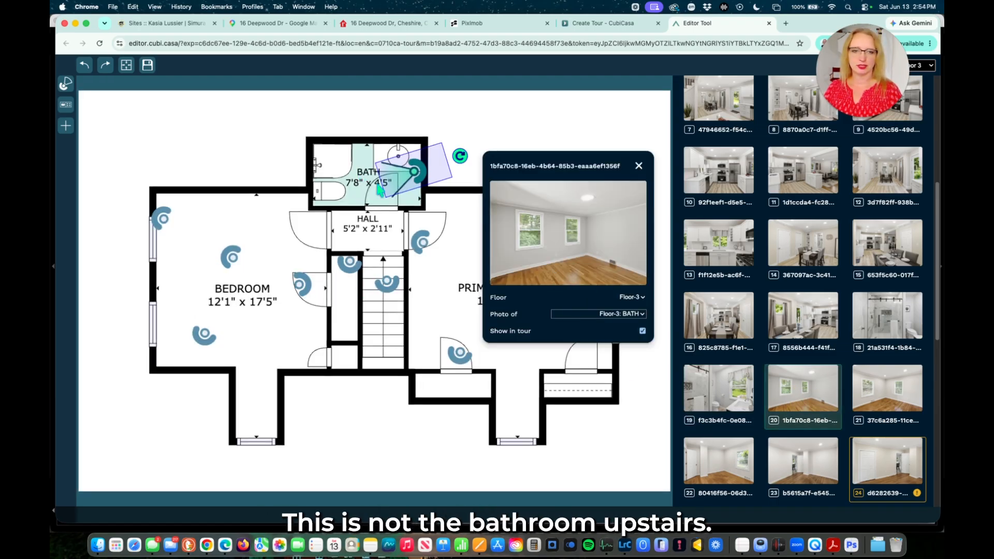
Reassign the empty-room photo to Floor-2 and drag its camera into the floor 2 bedroom.
left_click(638, 297)
left_click(633, 287)
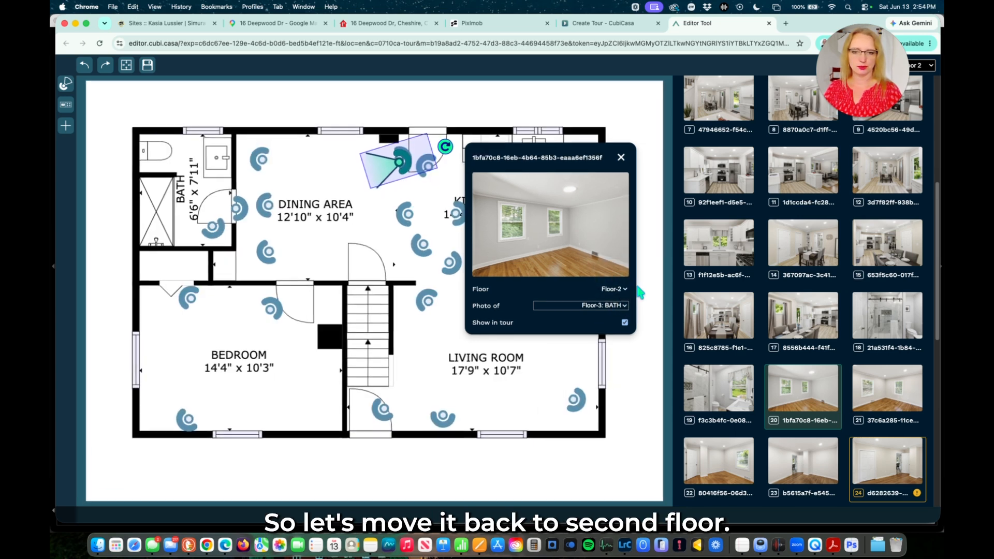
left_click(400, 160)
mouse_move(394, 156)
left_mouse_down()
mouse_move(366, 222)
mouse_move(233, 317)
mouse_move(267, 388)
mouse_move(254, 397)
left_mouse_up()
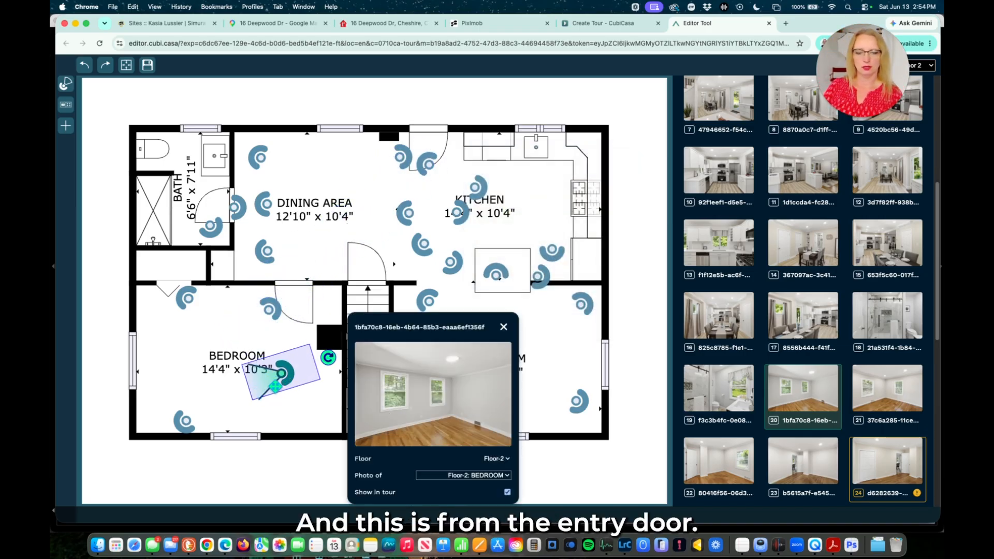
left_click(267, 312)
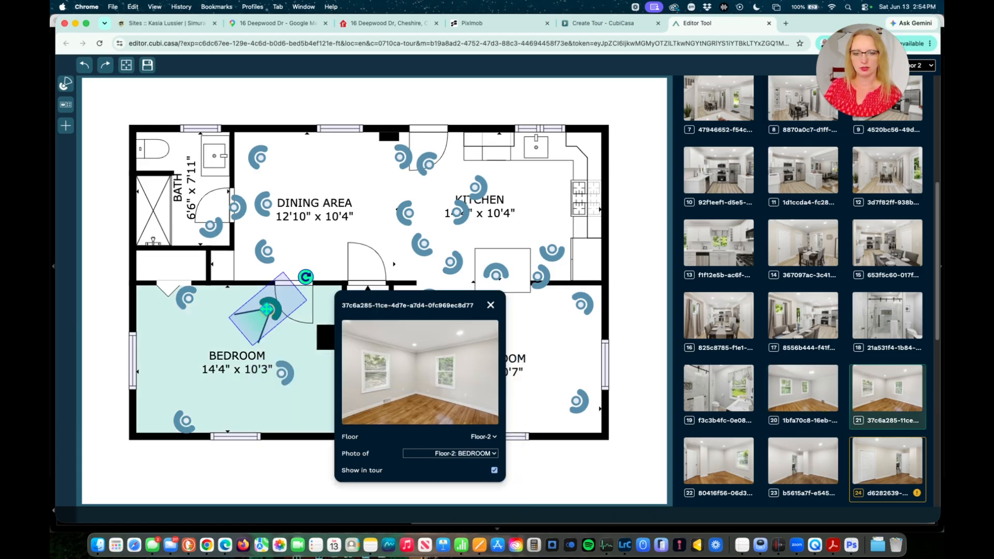
left_click(281, 372)
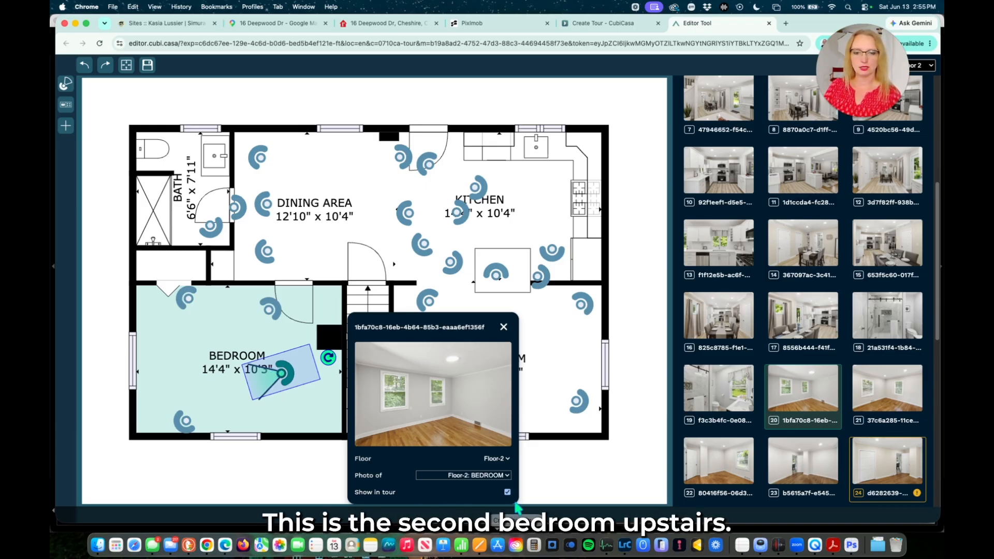
left_click(507, 458)
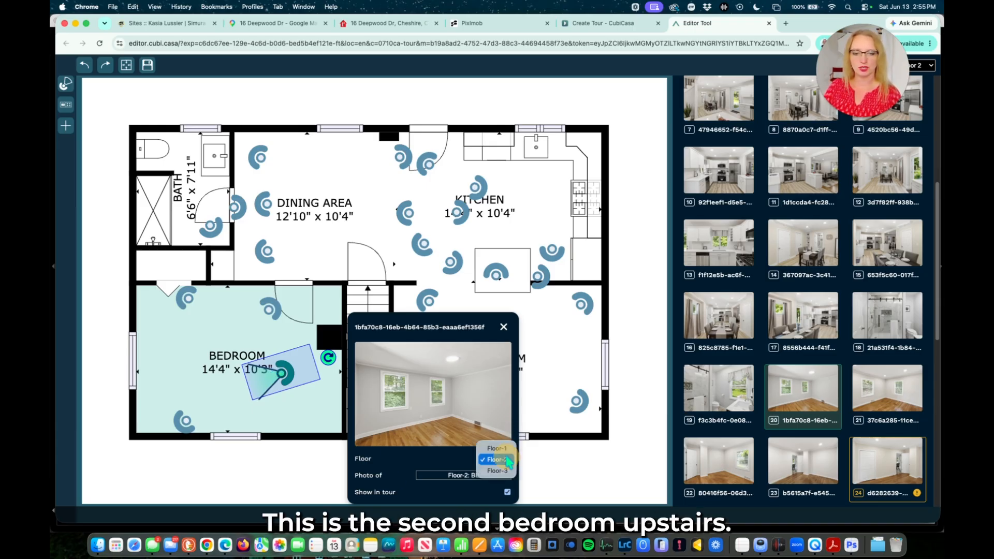
Reassign the photo to Floor-3, nudge its camera toward the upstairs hall, and delete photo 24.
left_click(497, 470)
mouse_move(285, 223)
left_mouse_down()
mouse_move(304, 203)
mouse_move(301, 191)
left_mouse_up()
left_click(306, 284)
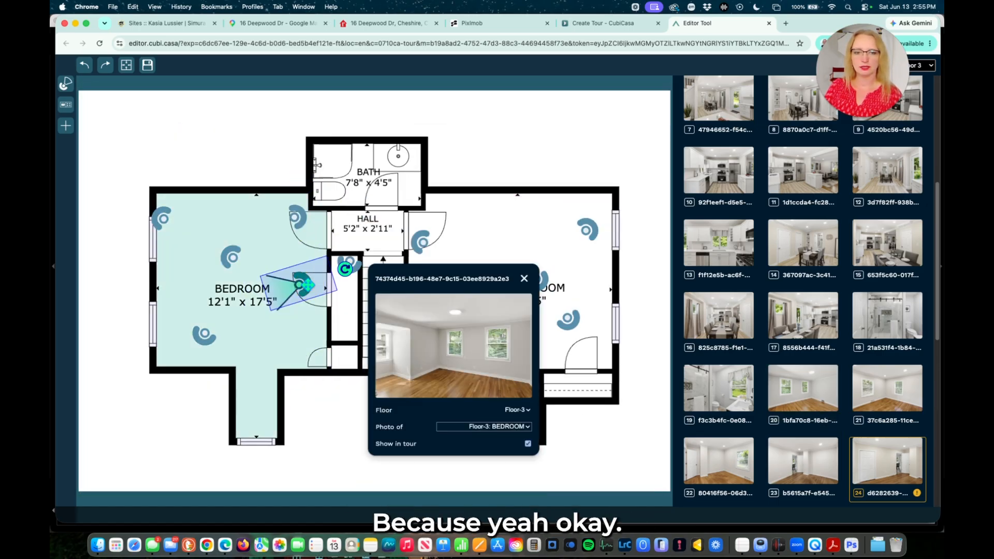
left_click(300, 217)
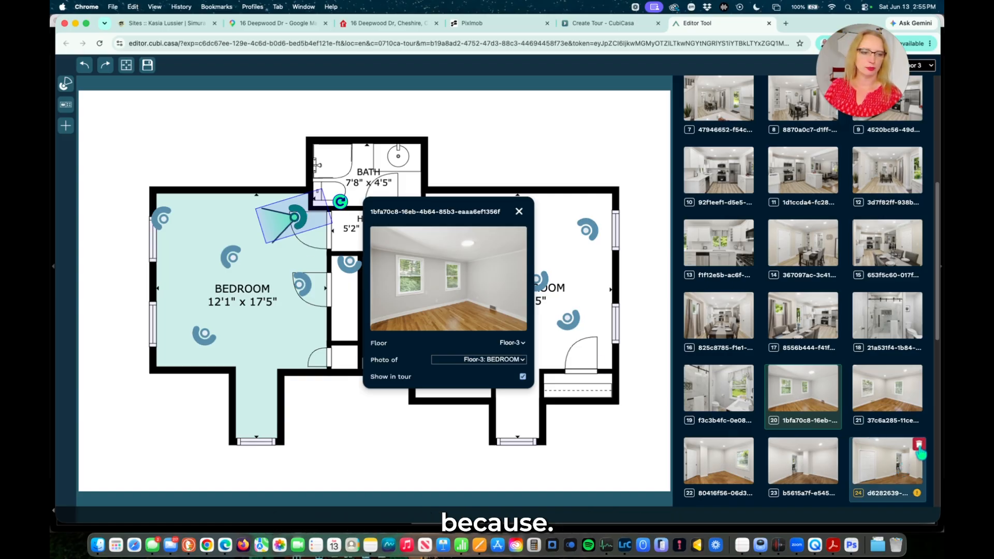
left_click(918, 444)
left_click(529, 312)
Delete the duplicate bedroom photo 1bfa70c8 from the tour.
left_click(303, 284)
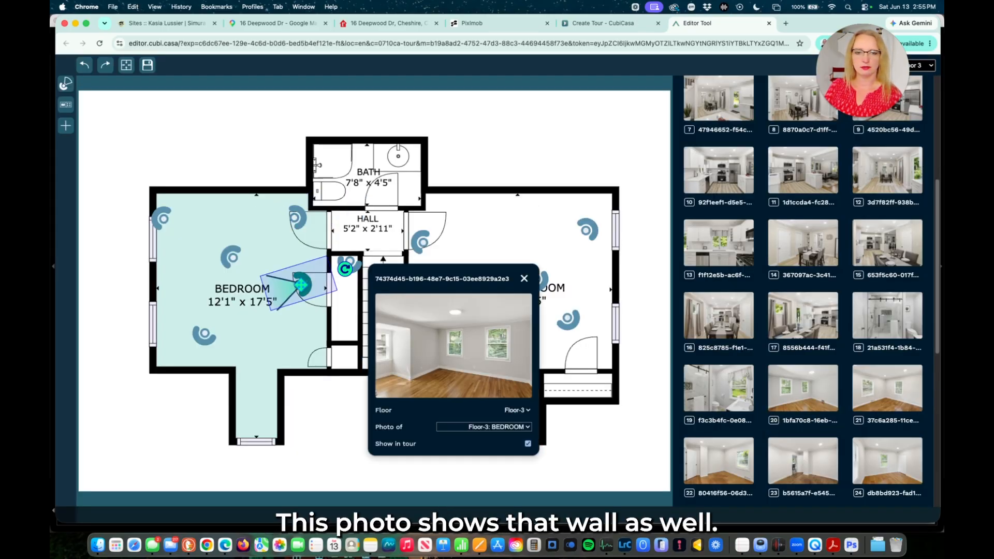
left_click(297, 219)
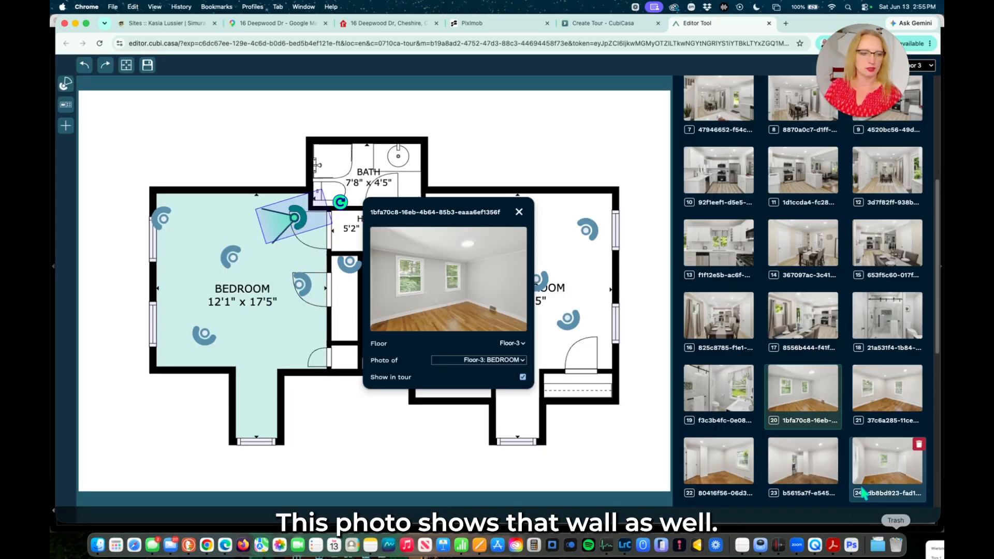
scroll(809, 460, "down", 5)
left_click(834, 200)
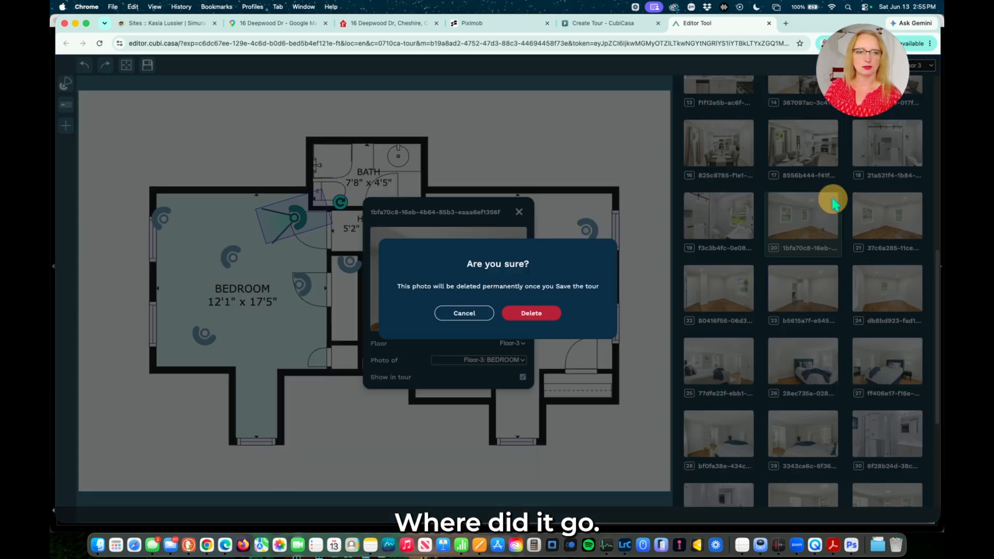
left_click(529, 313)
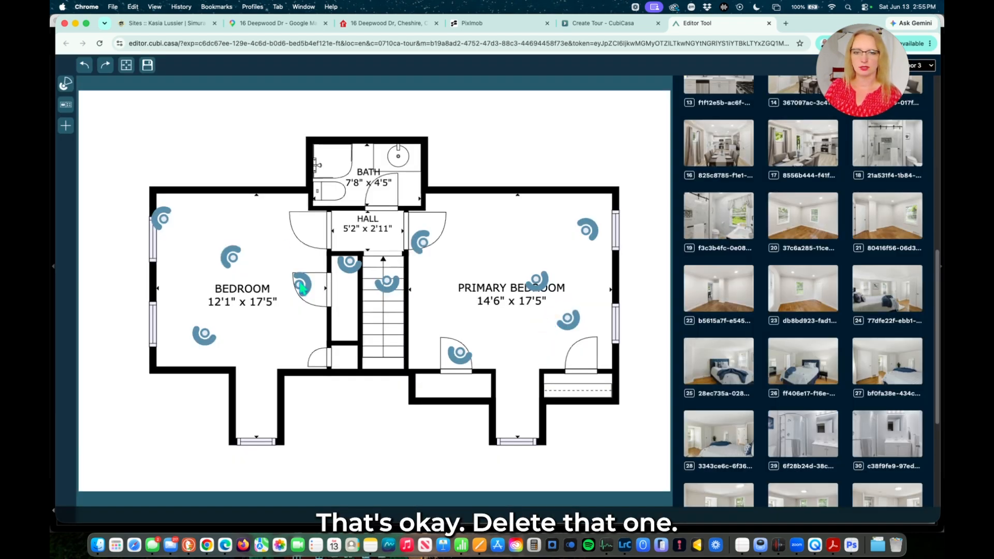
Move the upstairs bedroom camera up near the hall door, then show the Floor 2 plan.
left_click(303, 288)
left_click_drag(302, 286, 301, 227)
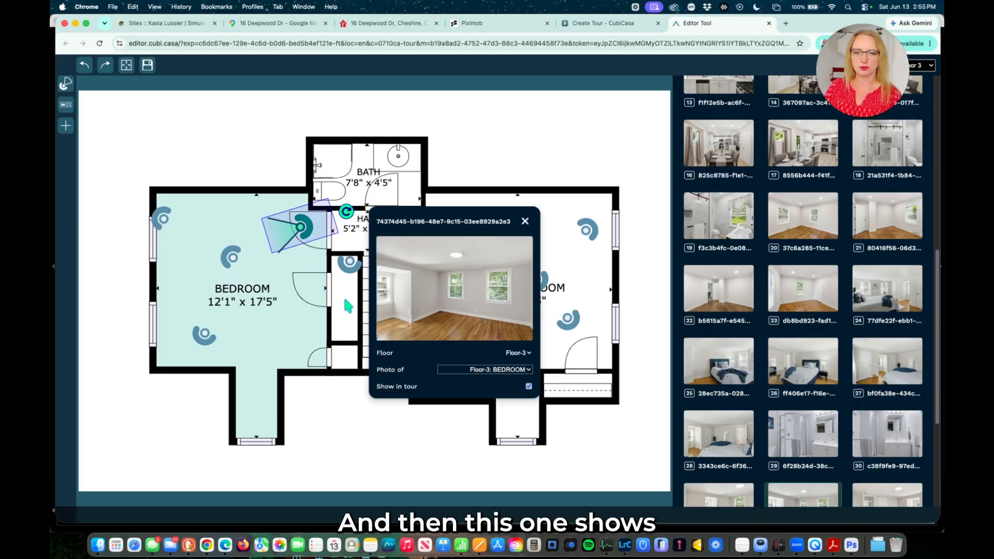
left_click(915, 66)
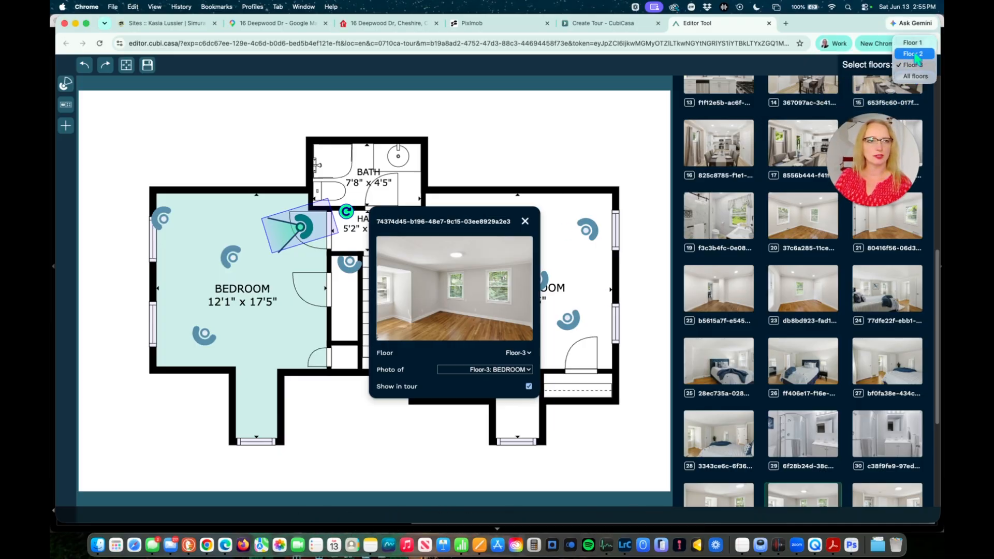
left_click(914, 54)
Place cameras for bedroom photos 37c6a285 (upper right) and 80416f56 (upper-left corner).
left_click(269, 309)
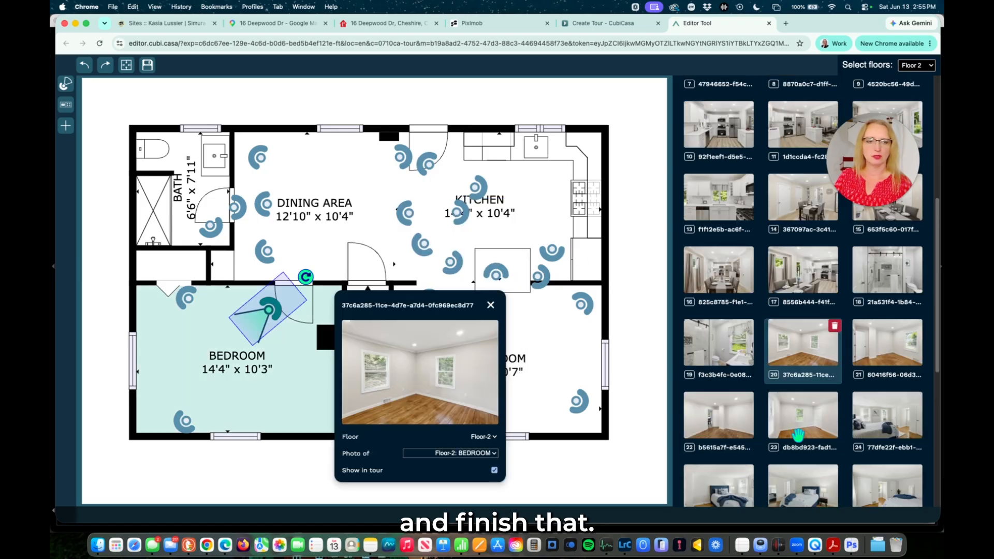
left_click_drag(270, 309, 293, 300)
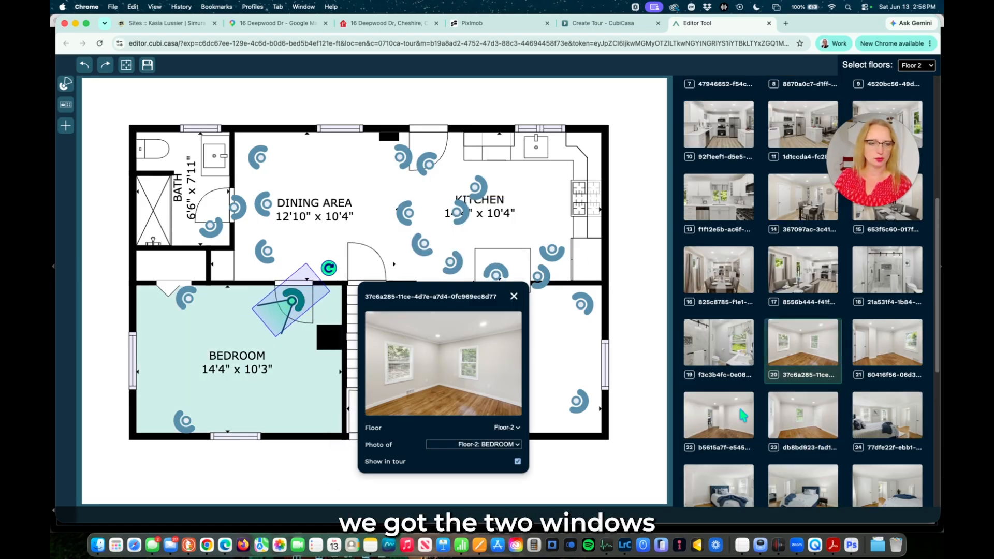
left_click(881, 340)
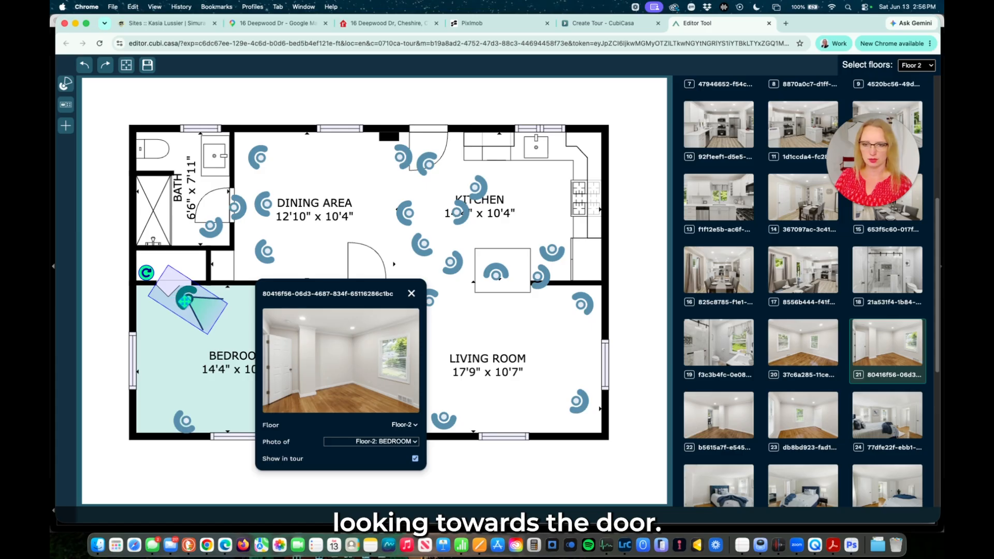
mouse_move(182, 298)
left_mouse_down()
mouse_move(160, 308)
mouse_move(176, 311)
left_mouse_up()
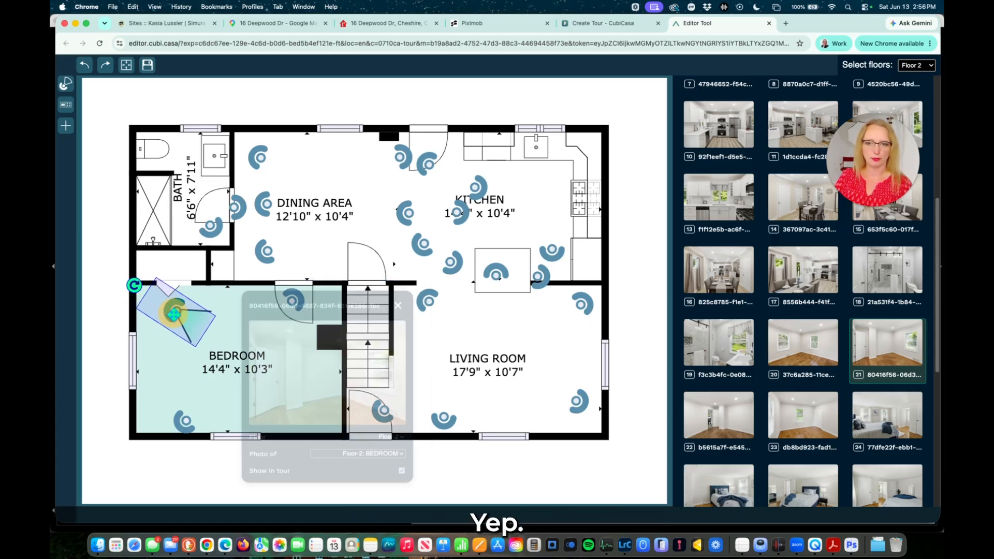
left_click(719, 414)
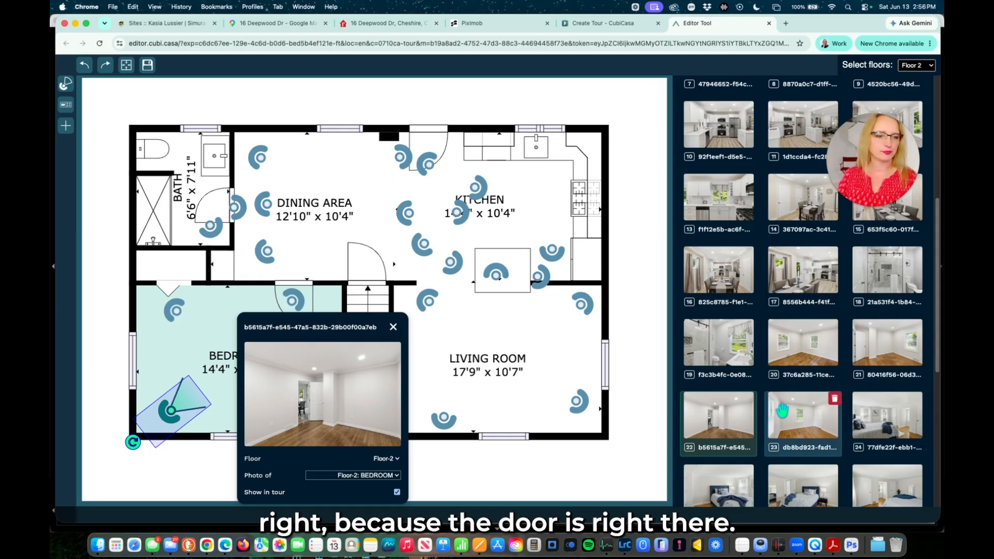
Reassign photo db8bd923 to Floor-2, drop its camera in the bedroom, and aim it upper left.
left_click(815, 427)
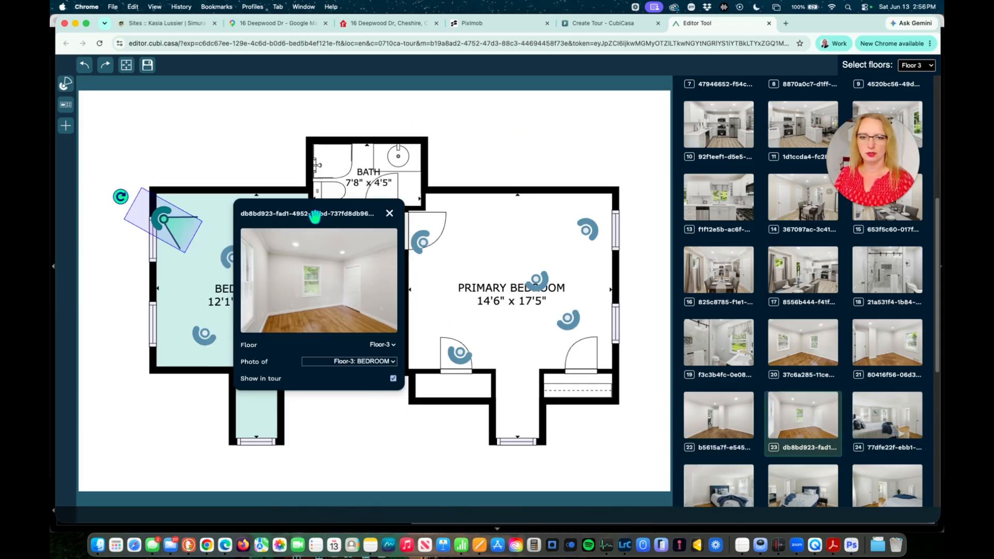
left_click(383, 345)
left_click(384, 334)
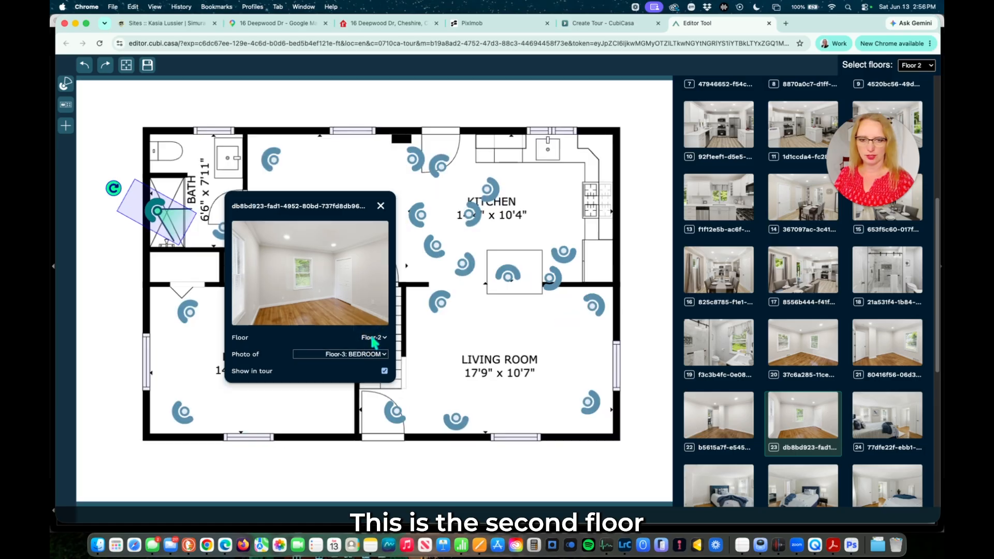
left_click_drag(171, 217, 339, 415)
left_click_drag(281, 380, 338, 420)
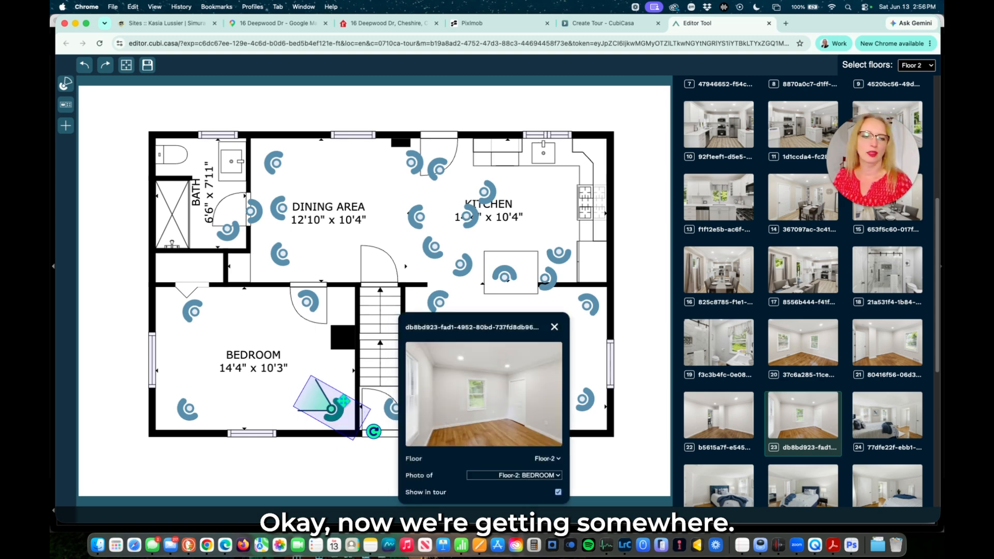
left_click(887, 417)
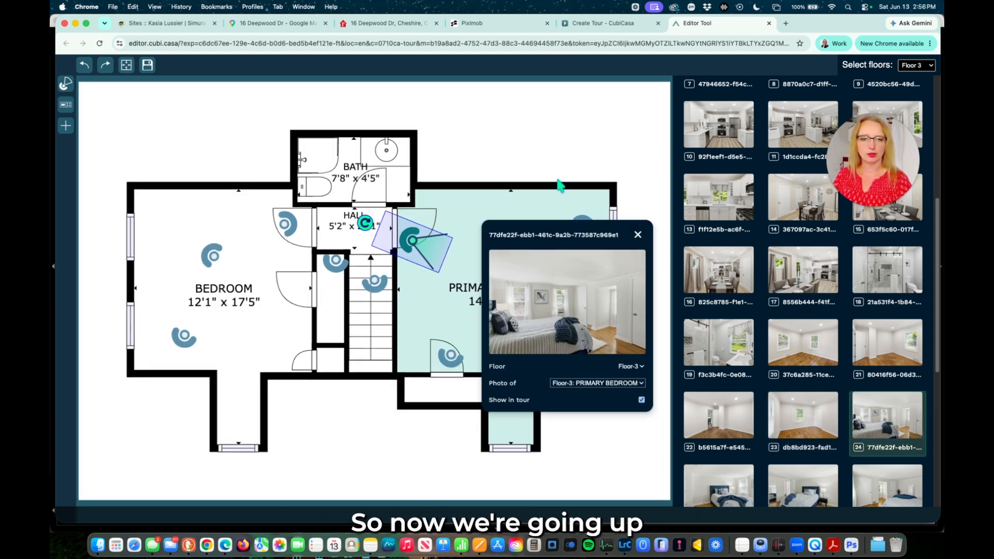
Clear the preview and compare primary bedroom photos 25, 26 and 27 via their markers.
left_click_drag(594, 235, 248, 252)
left_click_drag(423, 228, 429, 224)
scroll(777, 400, "down", 1)
scroll(777, 400, "down", 5)
left_click(726, 318)
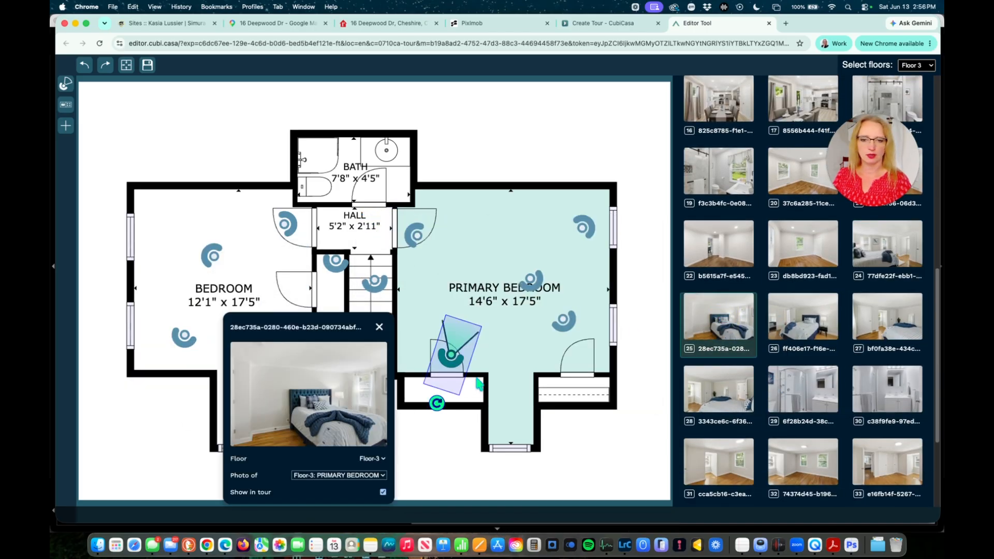
left_click(567, 321)
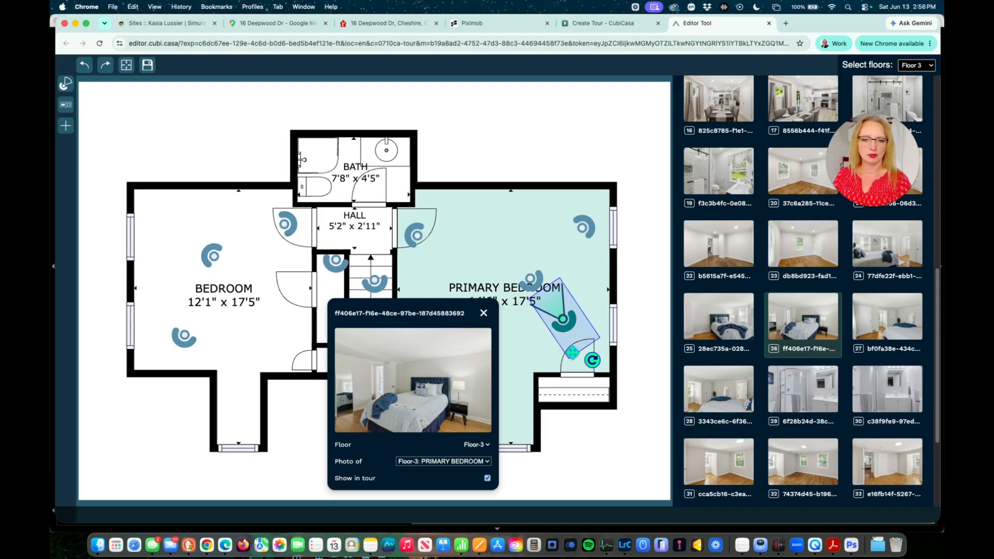
left_click(532, 280)
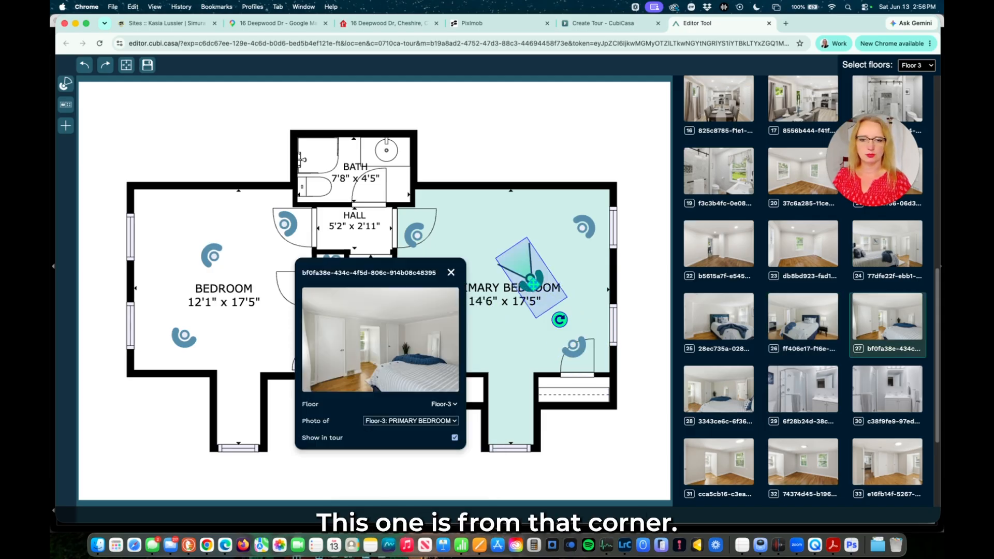
Turn and move one primary bedroom marker, then compare its photo with the corner marker's.
left_click(582, 229)
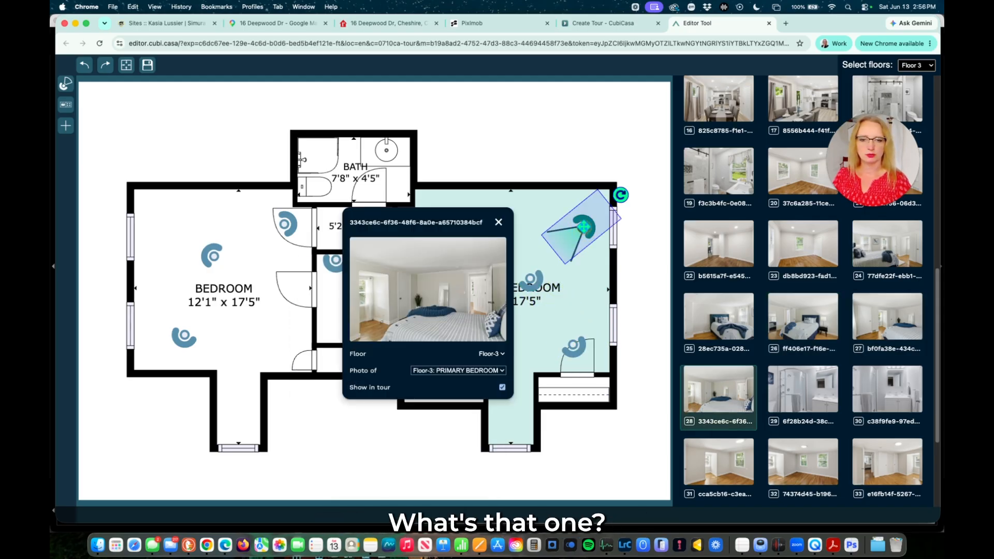
left_click(533, 281)
left_click_drag(559, 317, 590, 259)
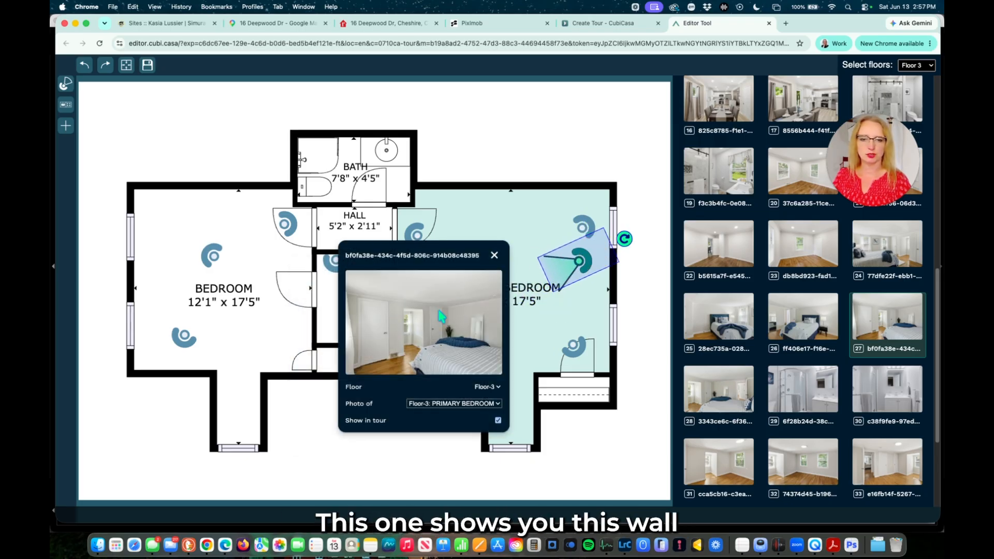
left_click(589, 228)
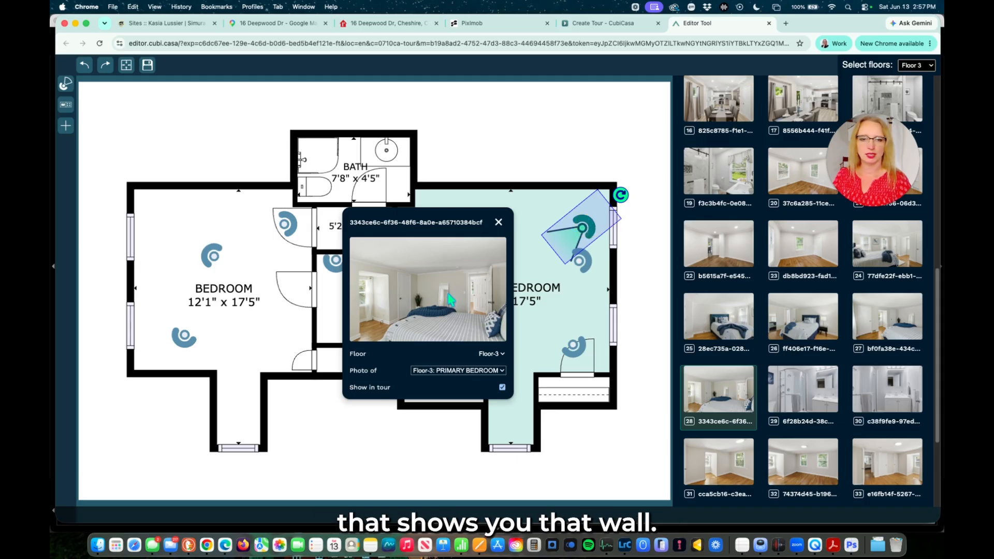
left_click(584, 261)
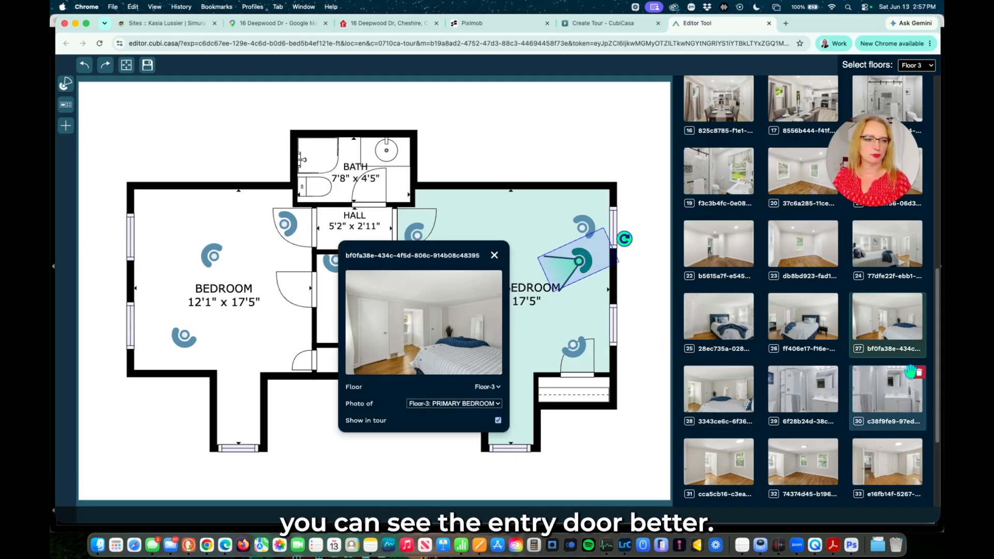
Delete the duplicate primary bedroom photo and open the remaining one.
left_click(919, 301)
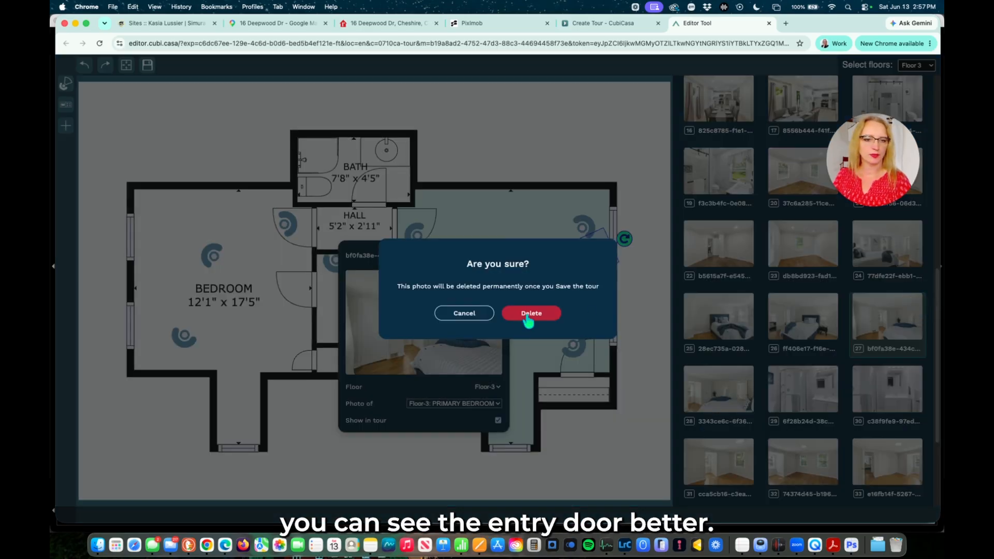
left_click(530, 314)
left_click(587, 228)
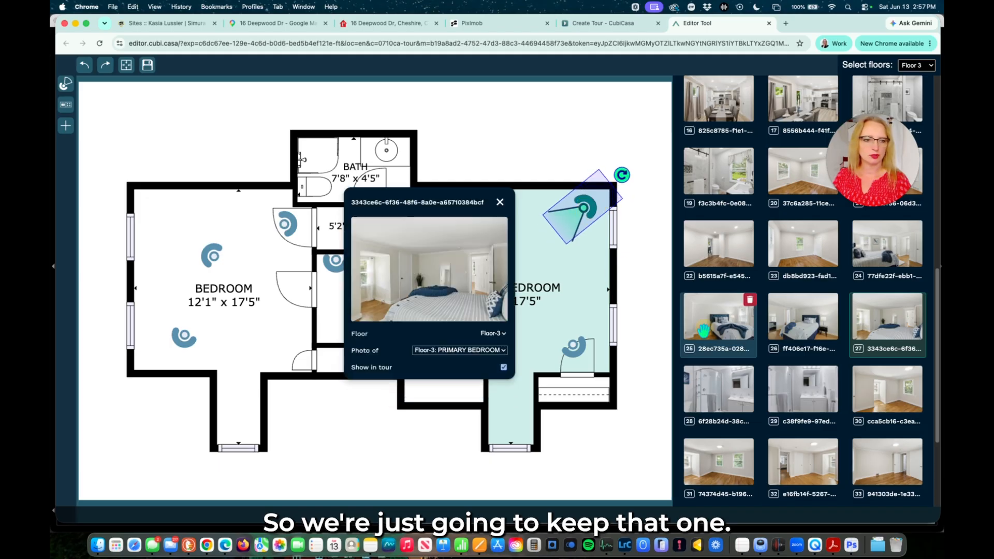
Move the stairs photo marker into the hall and aim the bath photo's view straight up.
left_click(710, 381)
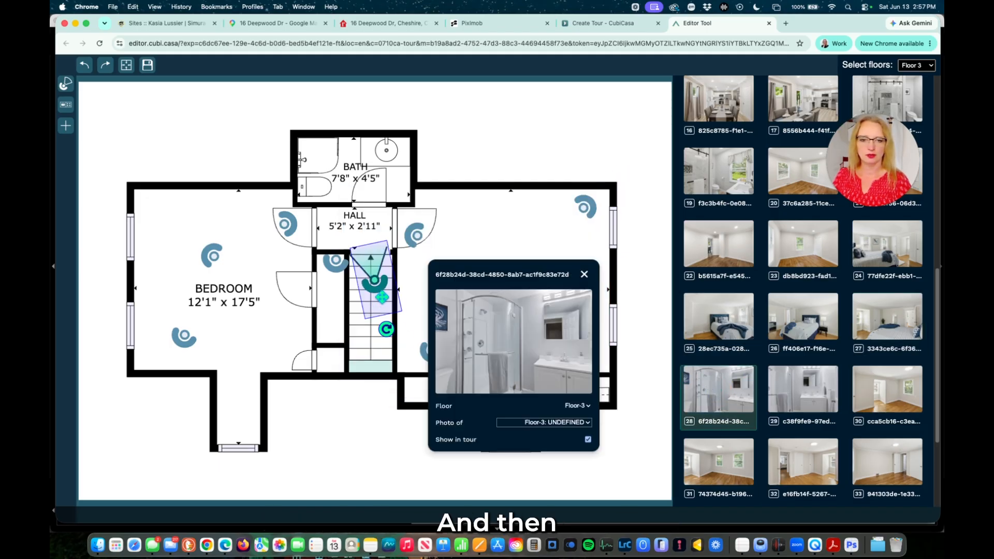
left_click_drag(374, 307, 378, 224)
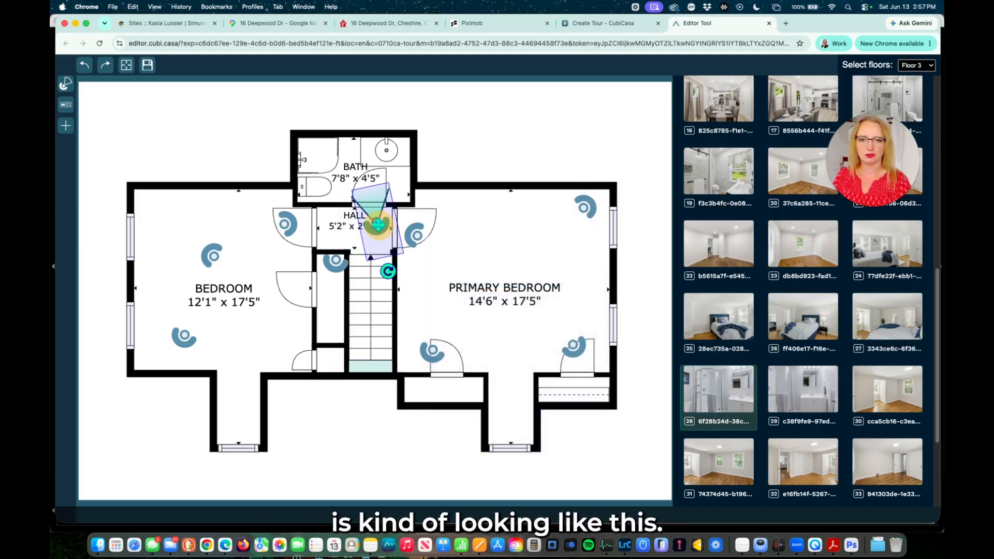
left_click(378, 224)
left_click(787, 399)
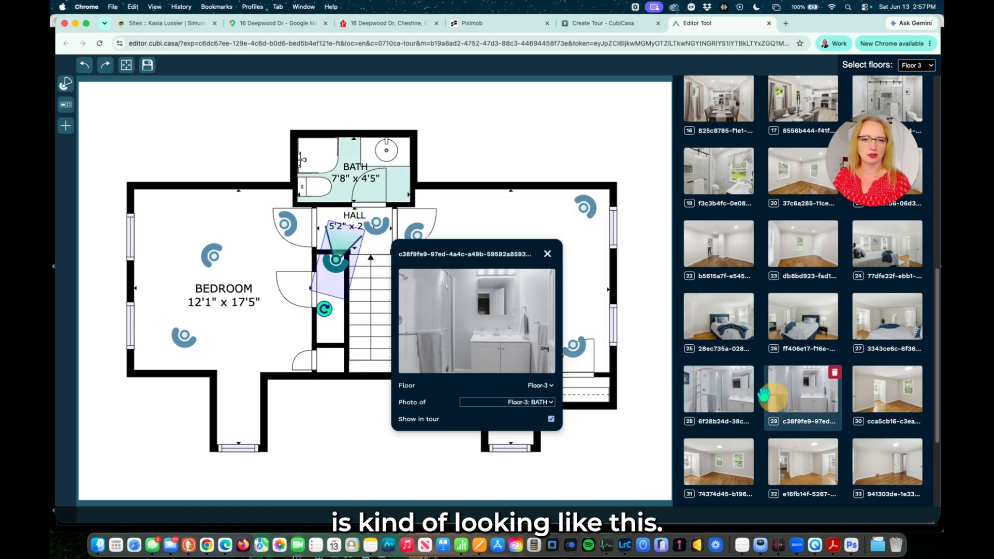
left_click_drag(324, 311, 337, 312)
Shift the hall marker up into the bath, turn its view, and move the stairs marker into the hall.
left_click(380, 228)
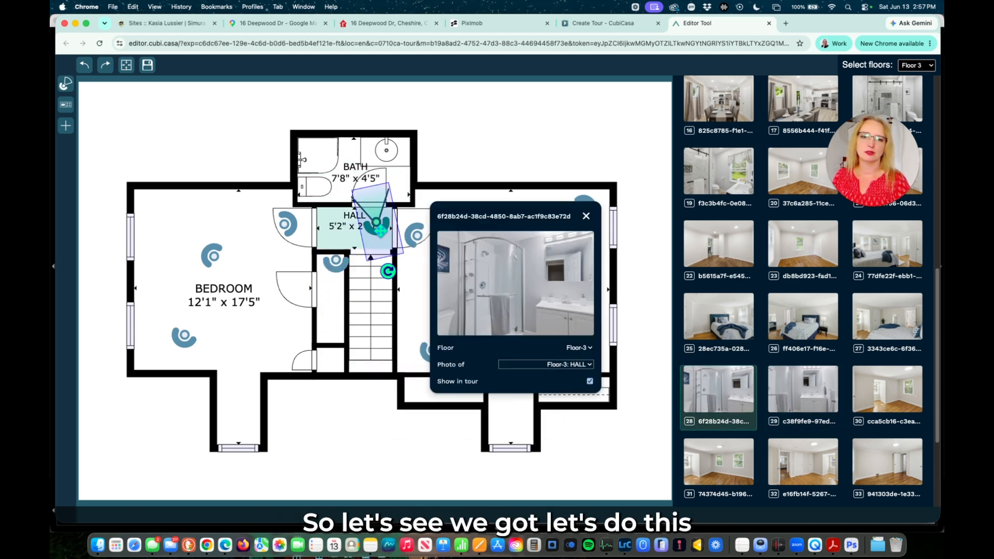
left_click_drag(390, 221, 389, 194)
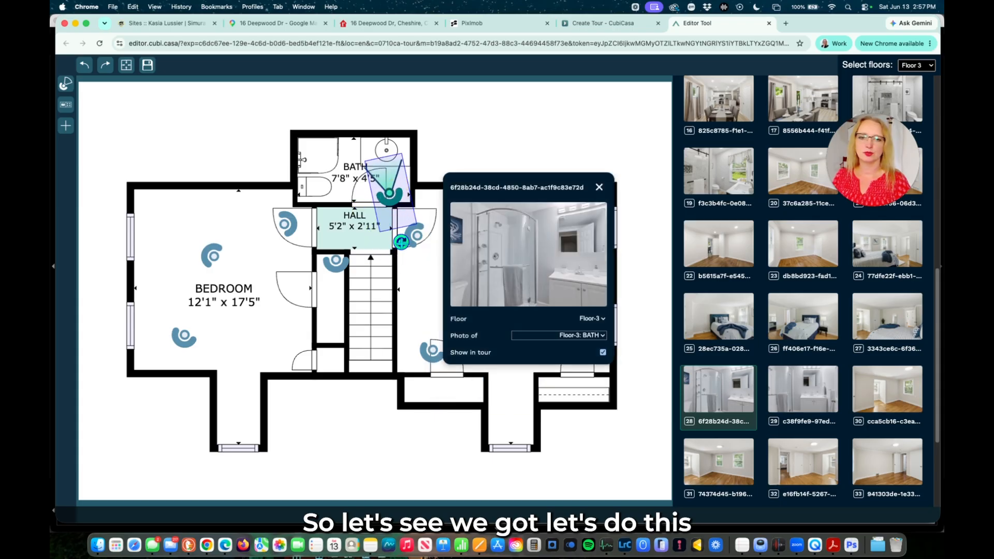
left_click_drag(417, 233, 424, 229)
left_click_drag(336, 260, 378, 226)
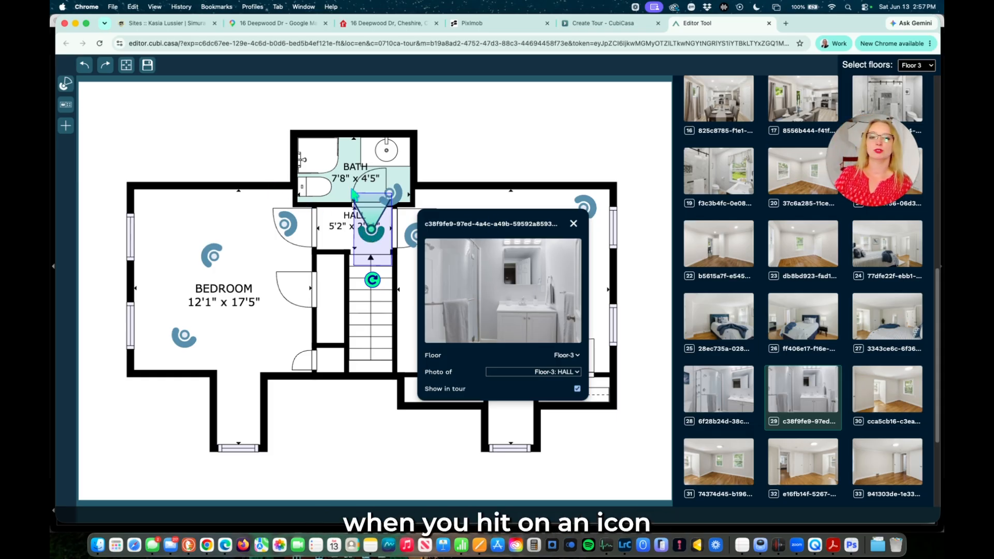
Check the photos on the bath, hall and primary bedroom markers.
left_click(396, 193)
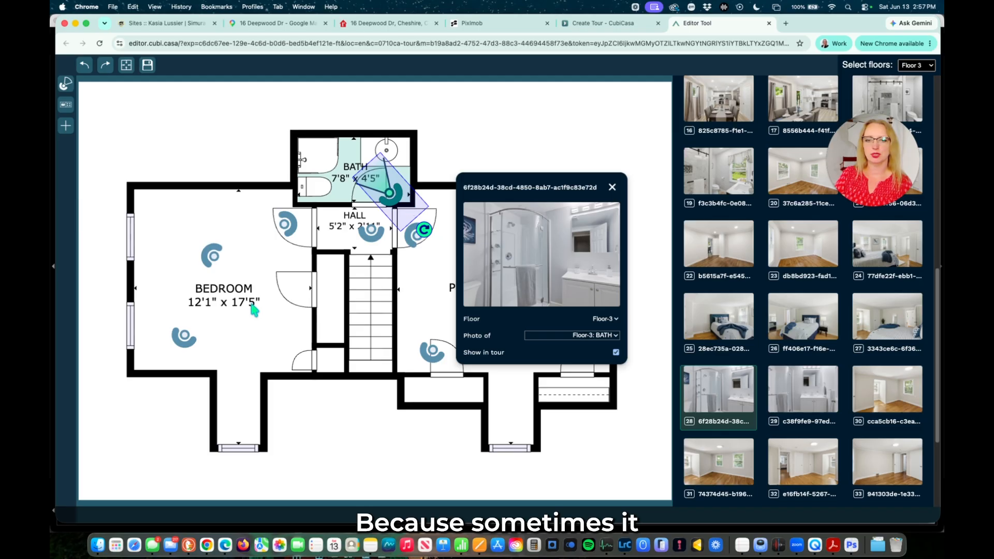
left_click(367, 238)
left_click_drag(487, 231, 243, 325)
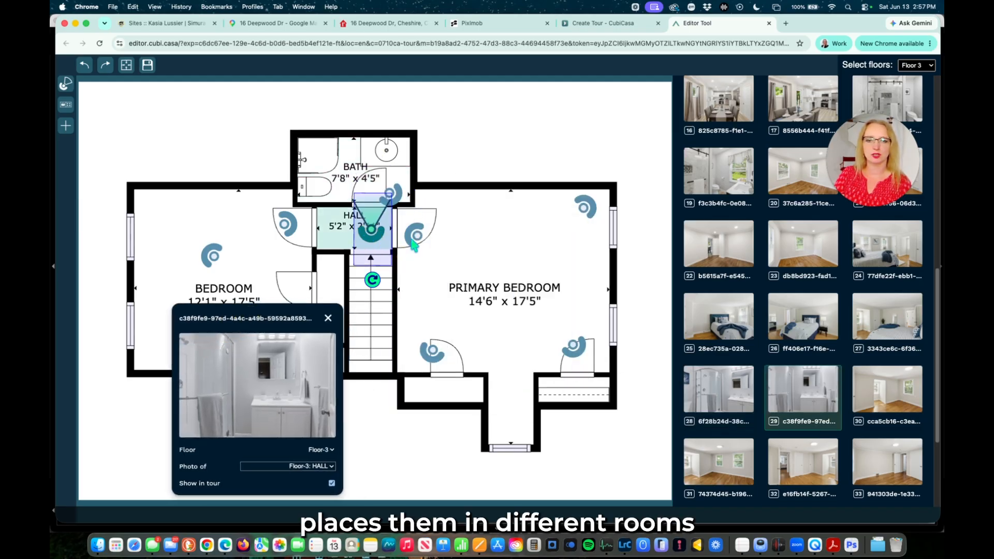
left_click(414, 241)
left_click(434, 357)
left_click(585, 209)
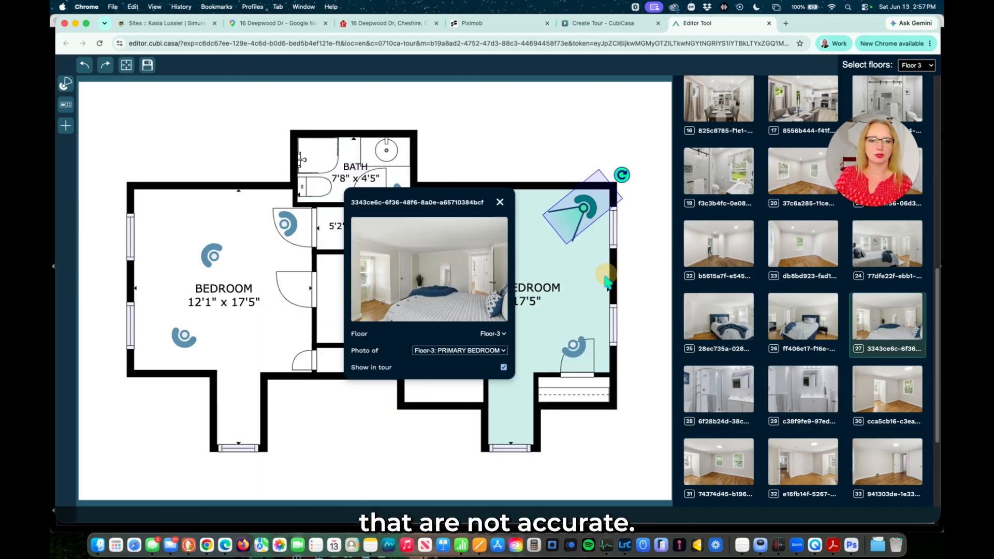
left_click(566, 350)
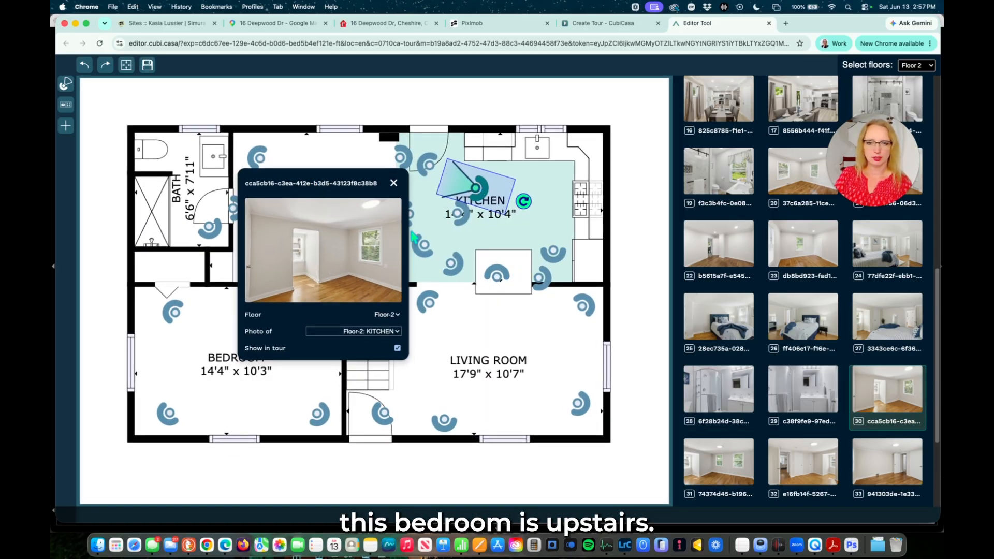
Move the misfiled kitchen photo to Floor-3 and place its marker in the left bedroom by the closet door.
left_click(397, 315)
left_click(396, 327)
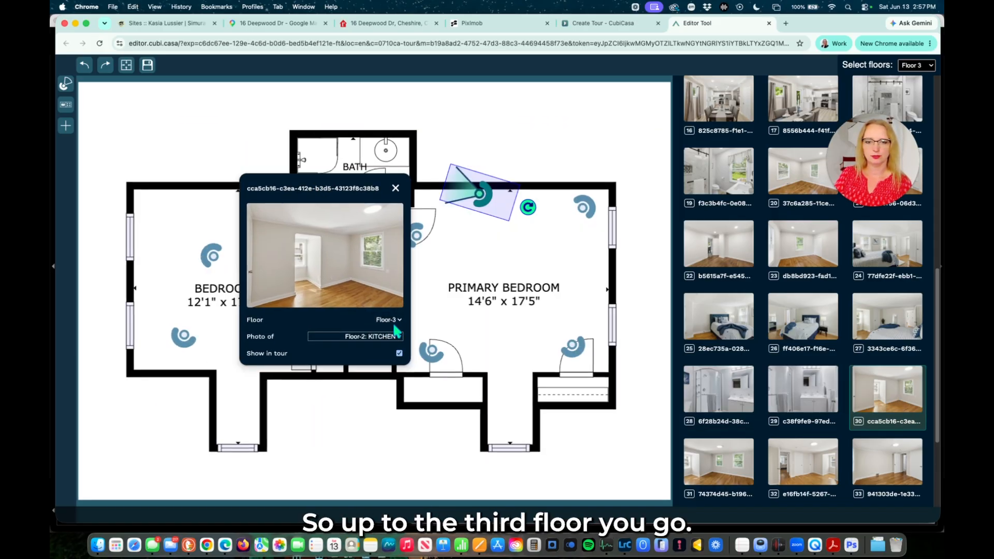
mouse_move(500, 186)
left_mouse_down()
mouse_move(217, 228)
mouse_move(270, 226)
left_mouse_up()
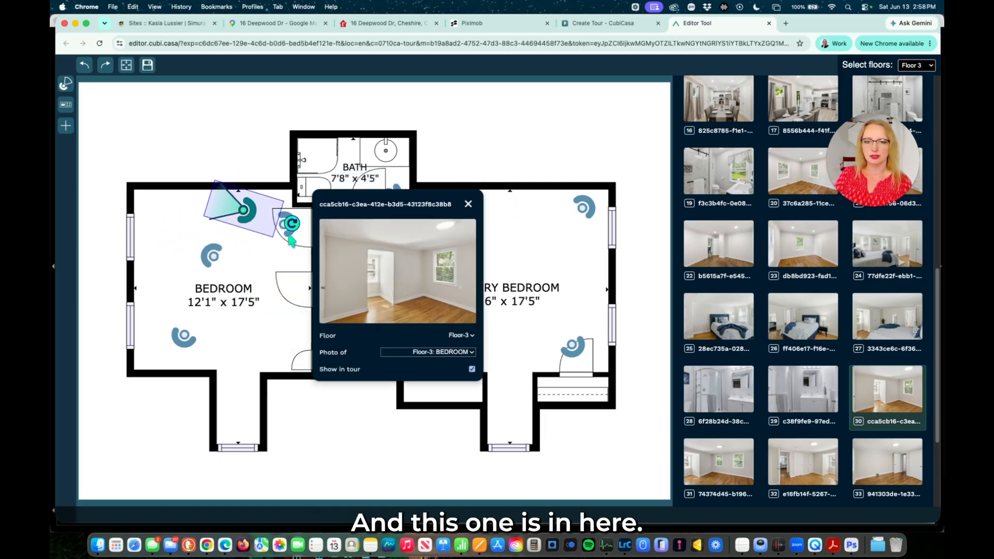
left_click(287, 232)
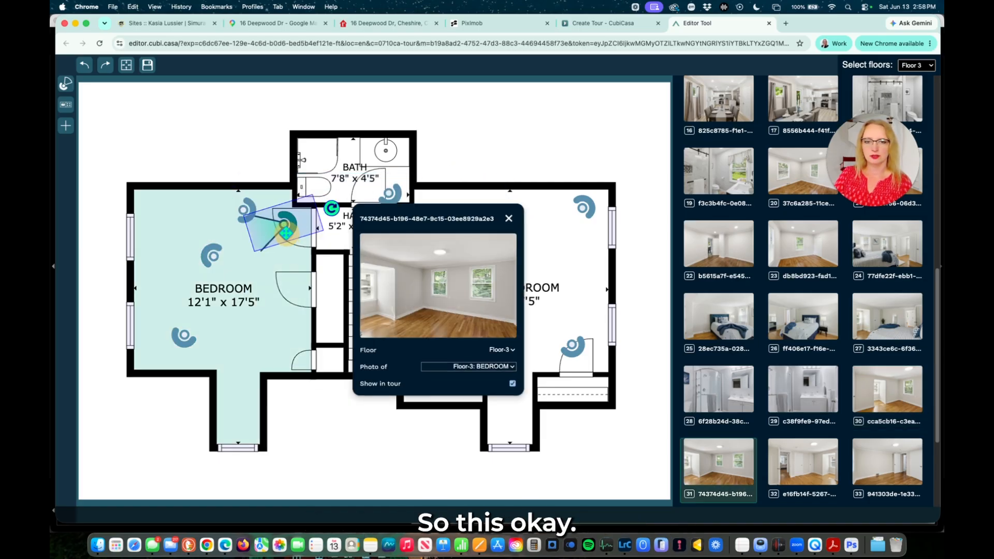
left_click(245, 210)
left_click_drag(244, 210, 278, 281)
Move the other bedroom marker to the top wall and shift the moved one toward the bath doorway.
left_click(288, 230)
left_click_drag(288, 230, 276, 216)
left_click(286, 286)
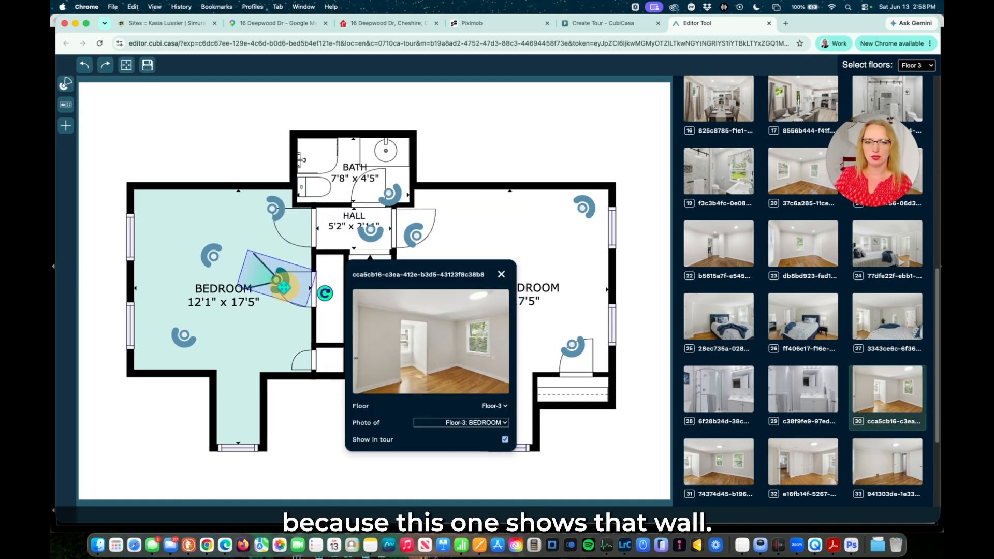
left_click_drag(325, 294, 300, 236)
left_click_drag(277, 280, 293, 227)
Drag photo 32's marker into the bedroom's upper-left corner and nudge photo 33's marker left.
scroll(808, 373, "down", 3)
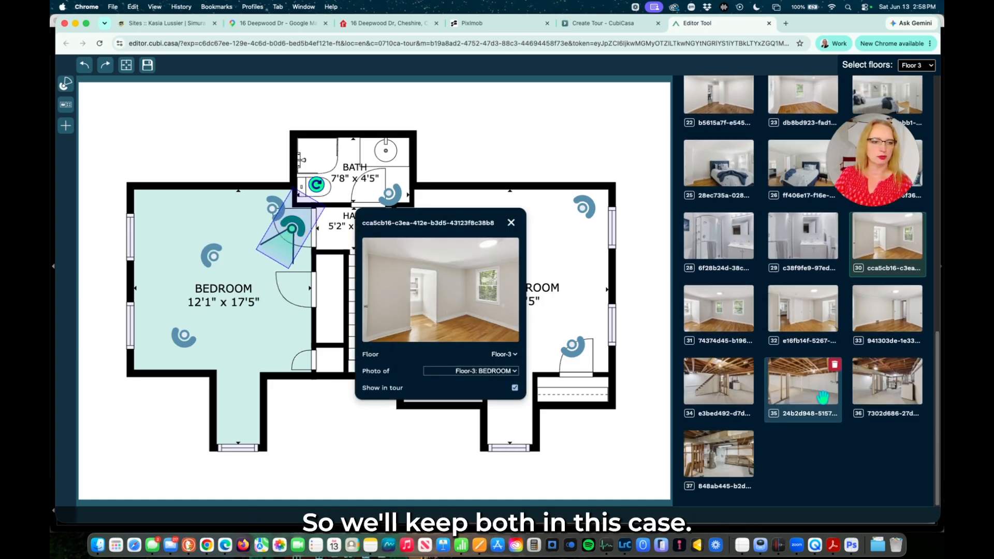
left_click(797, 315)
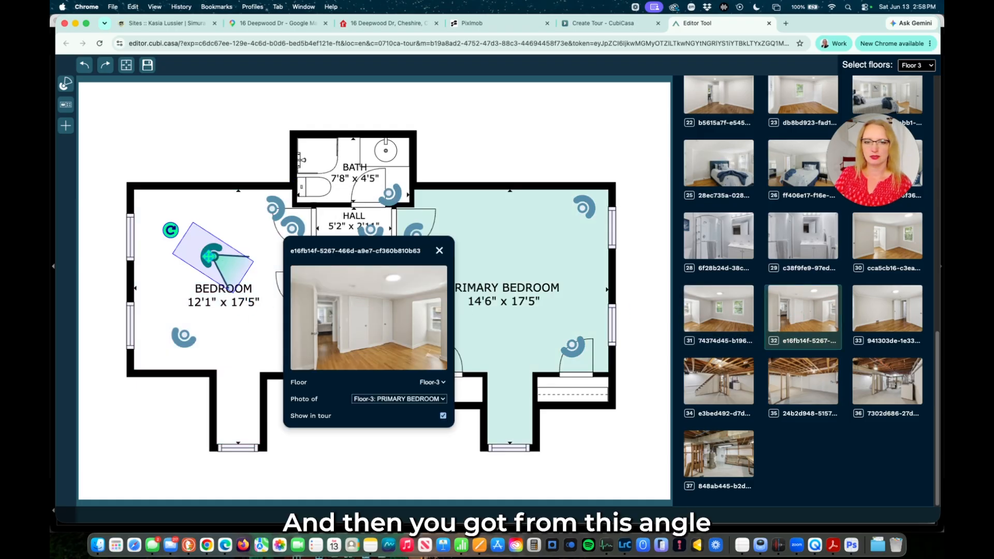
left_click_drag(209, 256, 153, 212)
left_click(888, 310)
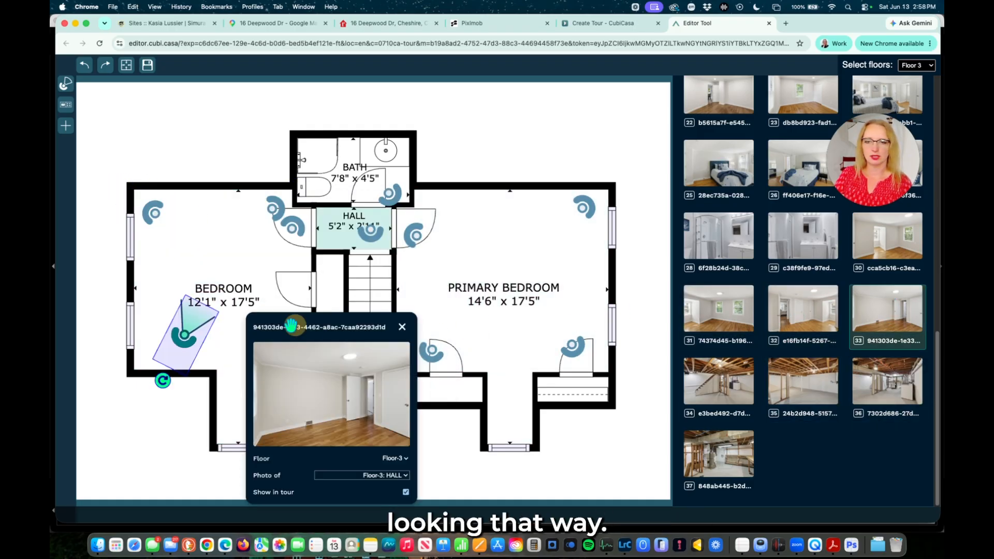
left_click_drag(184, 334, 167, 338)
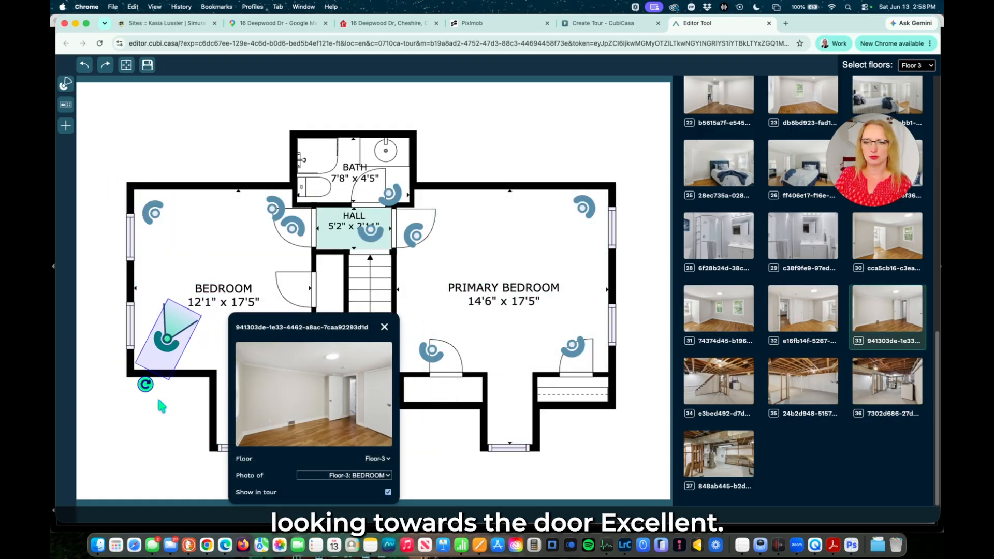
left_click(717, 383)
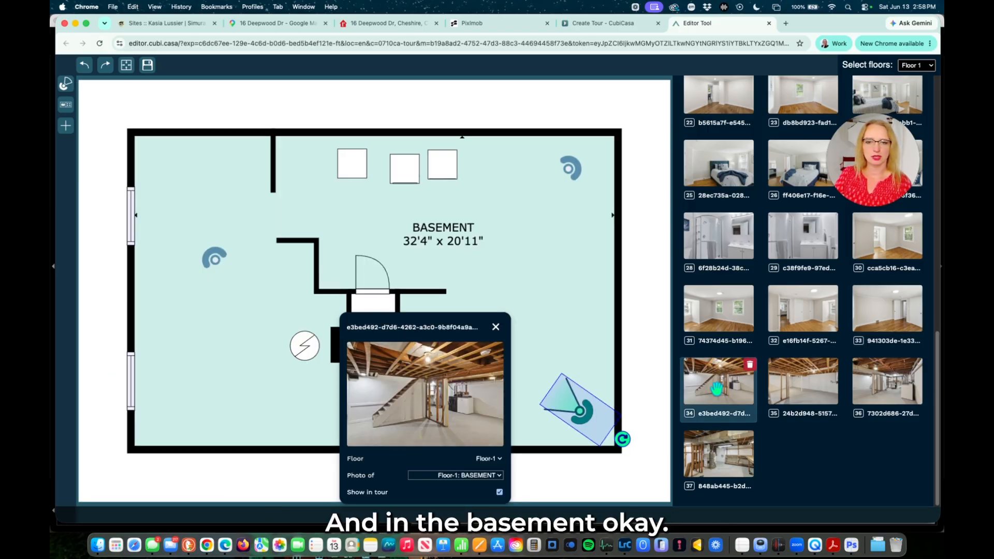
Save the edited photo placements, dismiss the saving notice, and go back to the property's tour page.
left_click(803, 383)
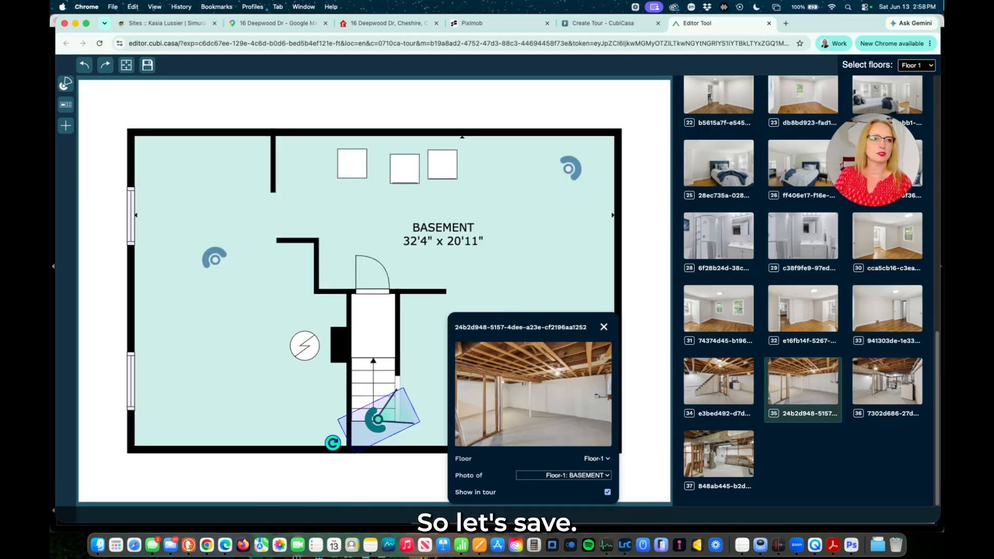
left_click(152, 63)
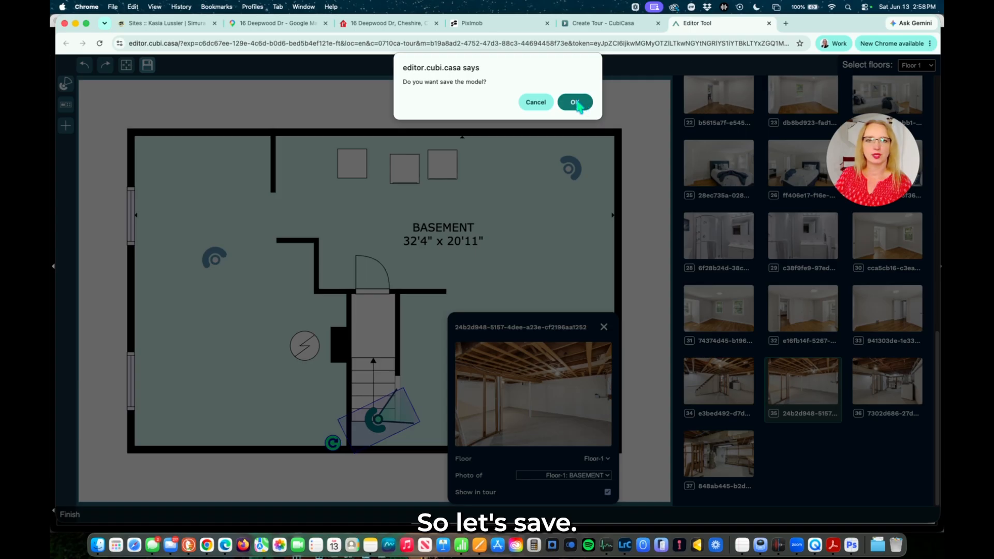
left_click(574, 102)
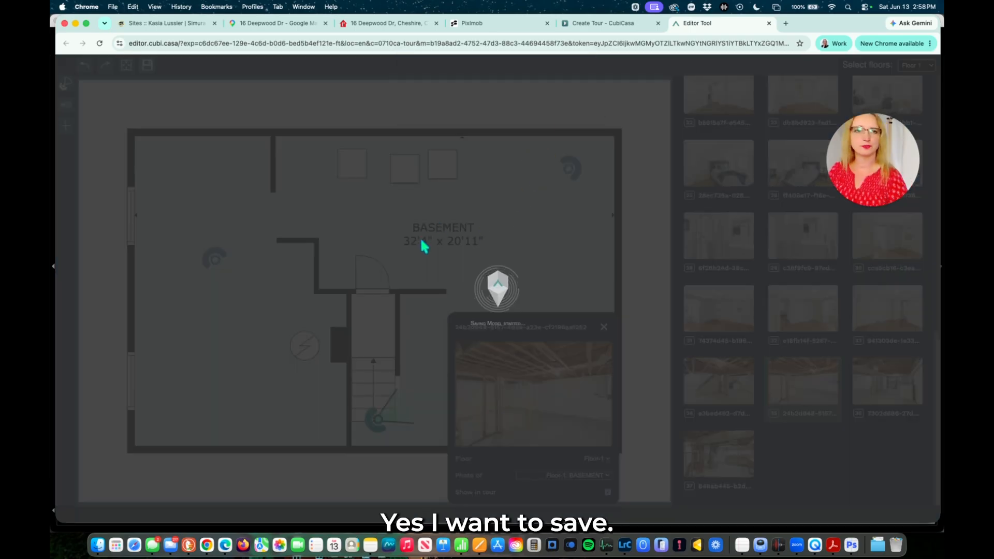
left_click(472, 371)
left_click(598, 23)
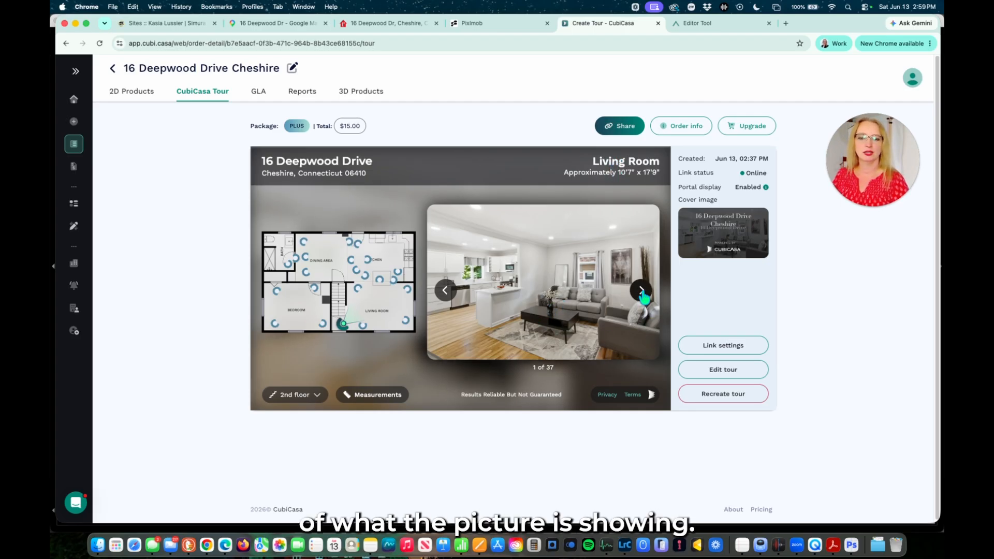
Step through the tour preview's kitchen, dining and Exterior photos, checking their room labels.
left_click(641, 291)
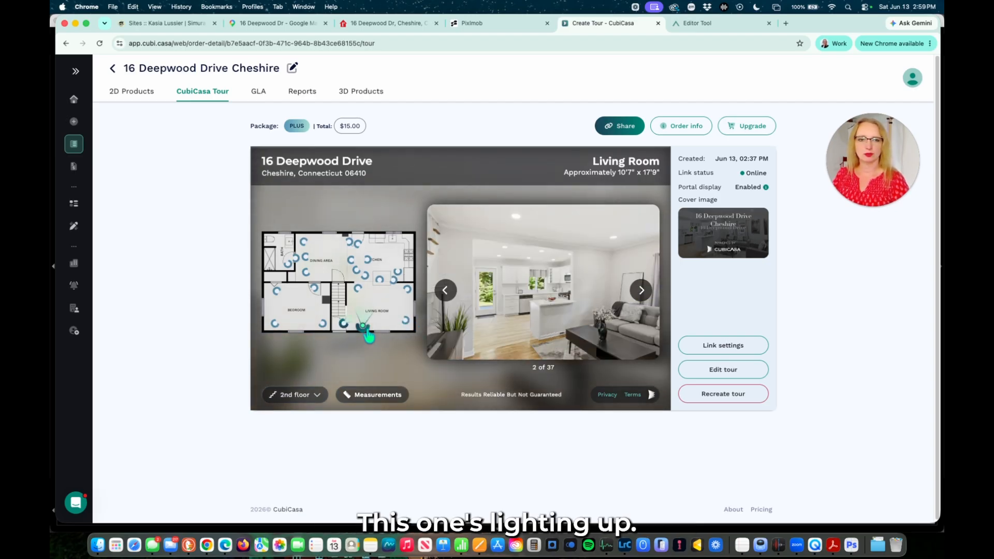
left_click(642, 290)
left_click(642, 291)
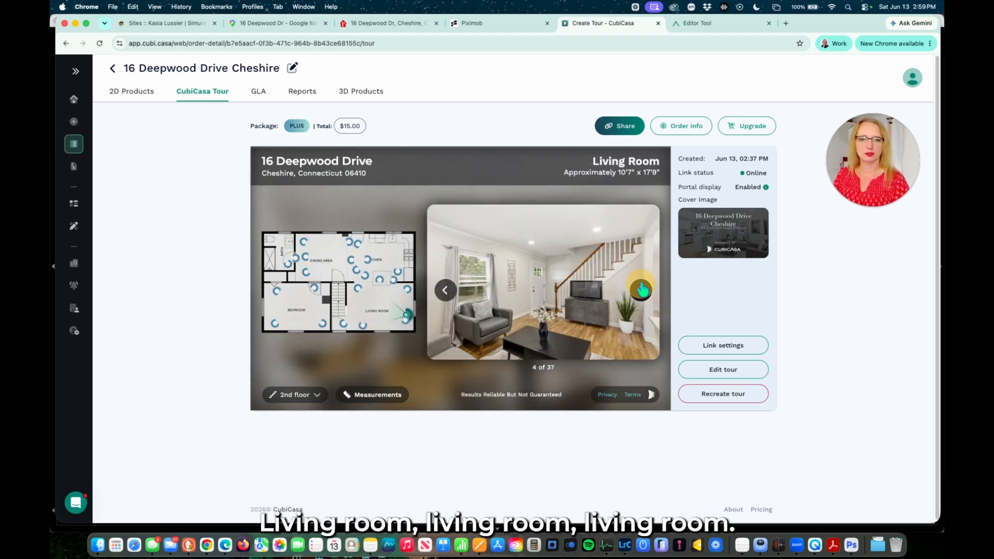
left_click(642, 290)
left_click(641, 290)
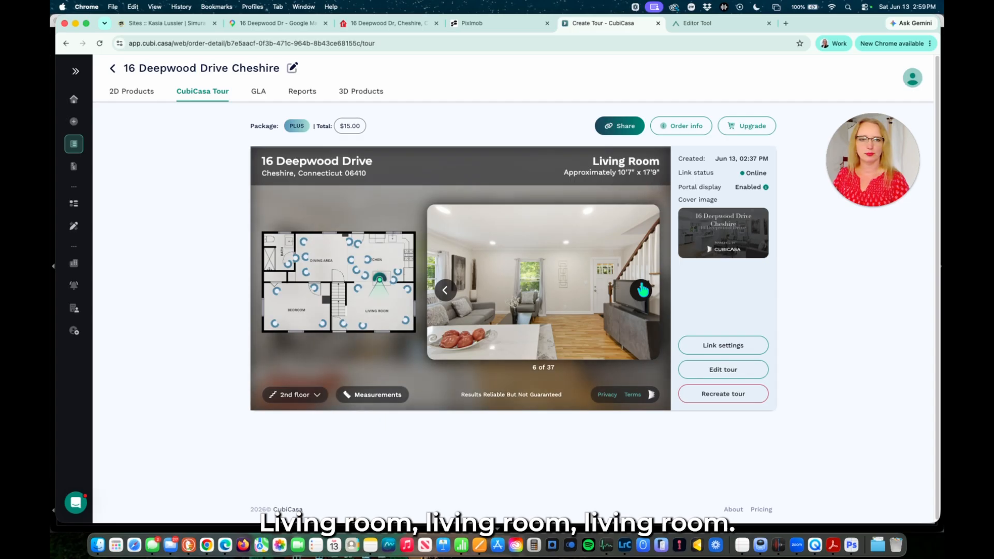
left_click(641, 290)
left_click(642, 290)
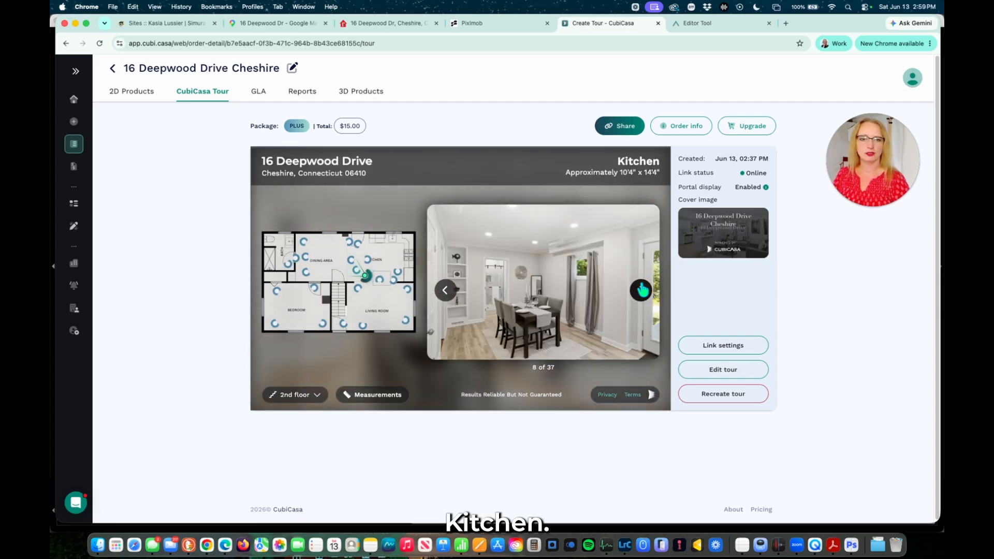
left_click(447, 291)
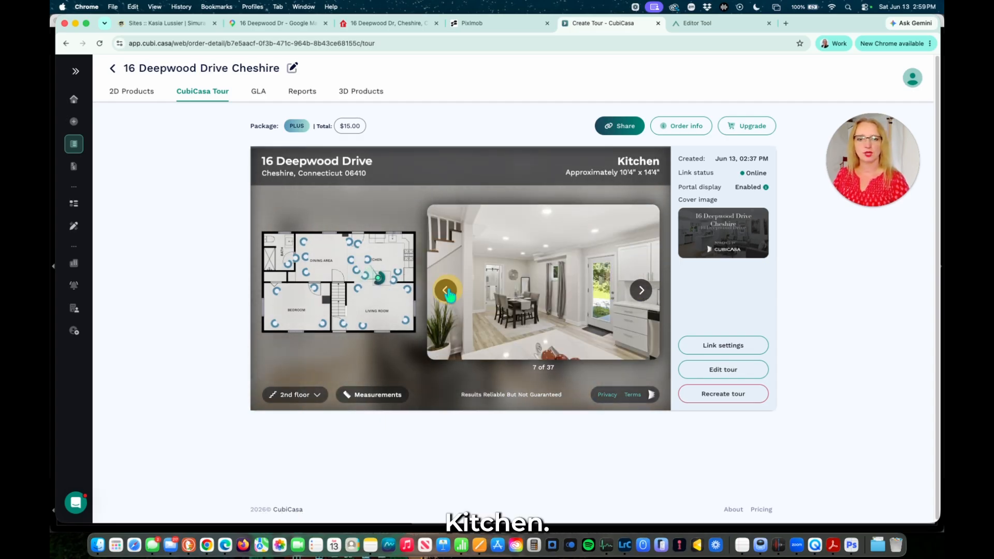
left_click(642, 291)
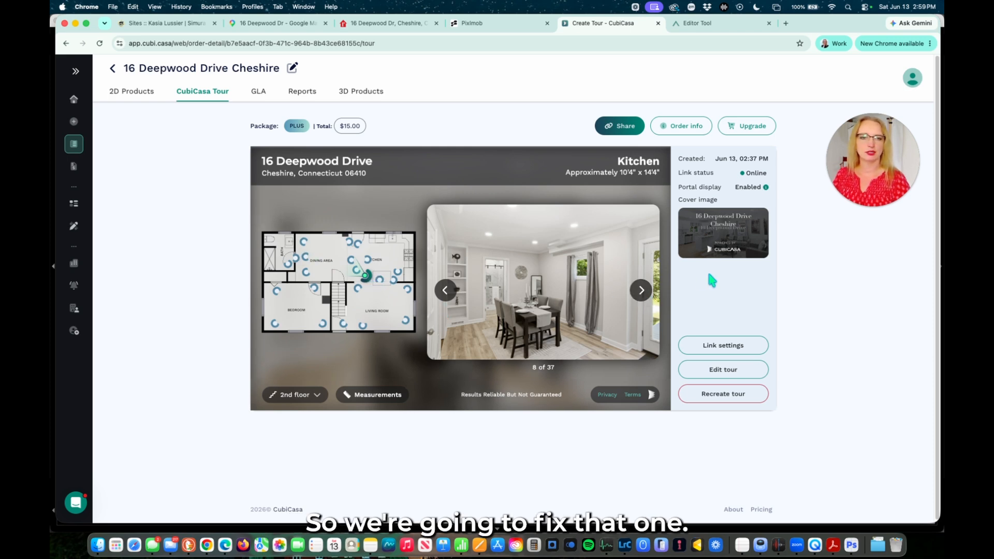
left_click(642, 291)
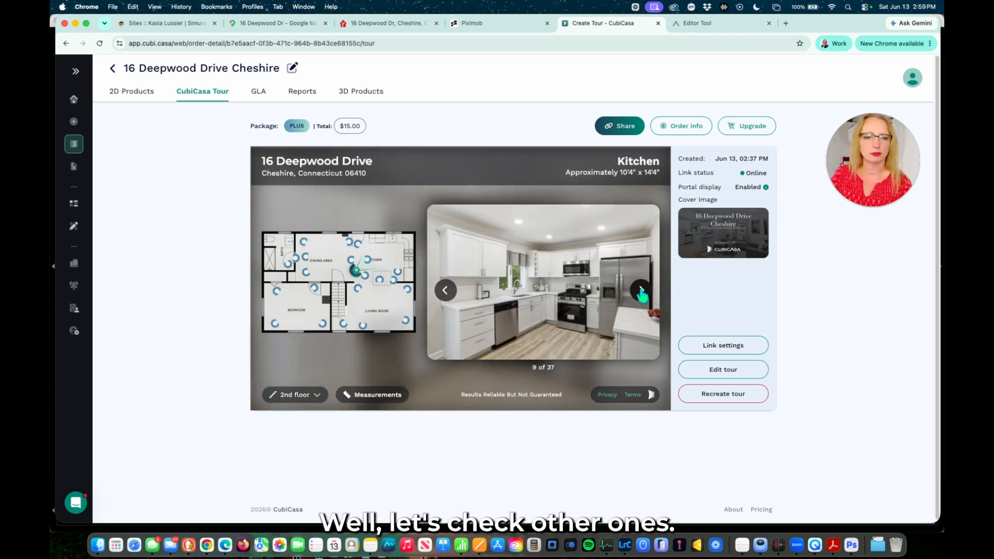
left_click(643, 292)
left_click(643, 291)
left_click(644, 292)
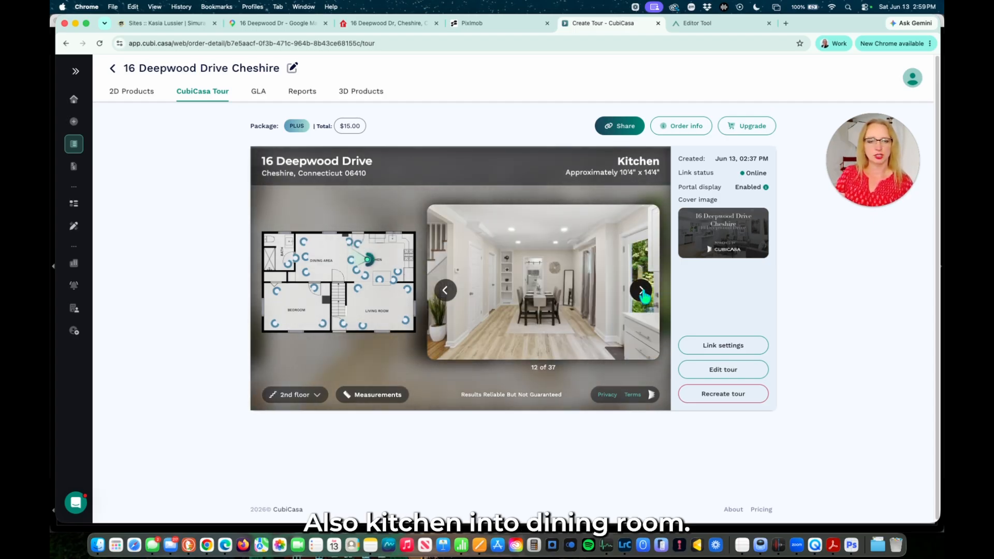
left_click(643, 291)
left_click(643, 292)
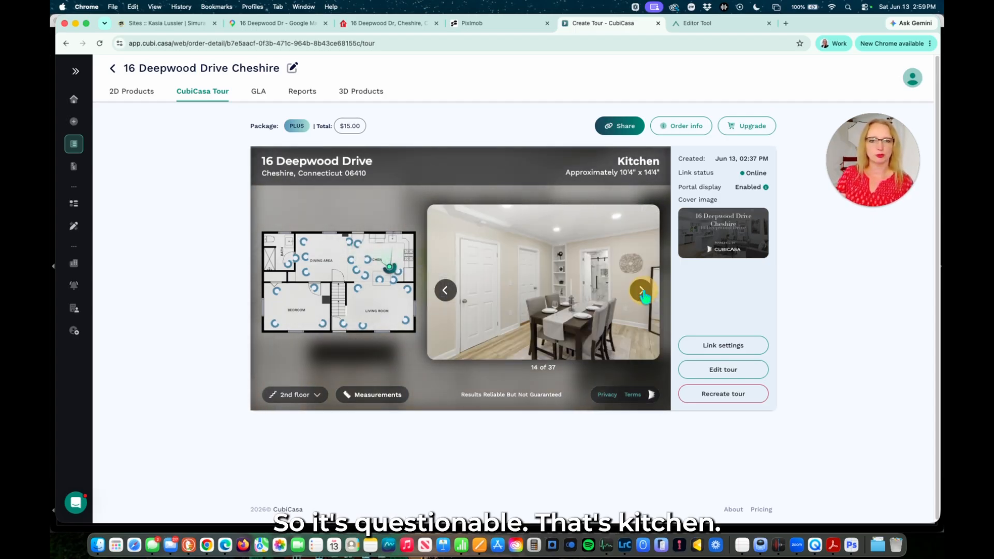
left_click(643, 291)
left_click(643, 291)
left_click(643, 291)
left_click(642, 291)
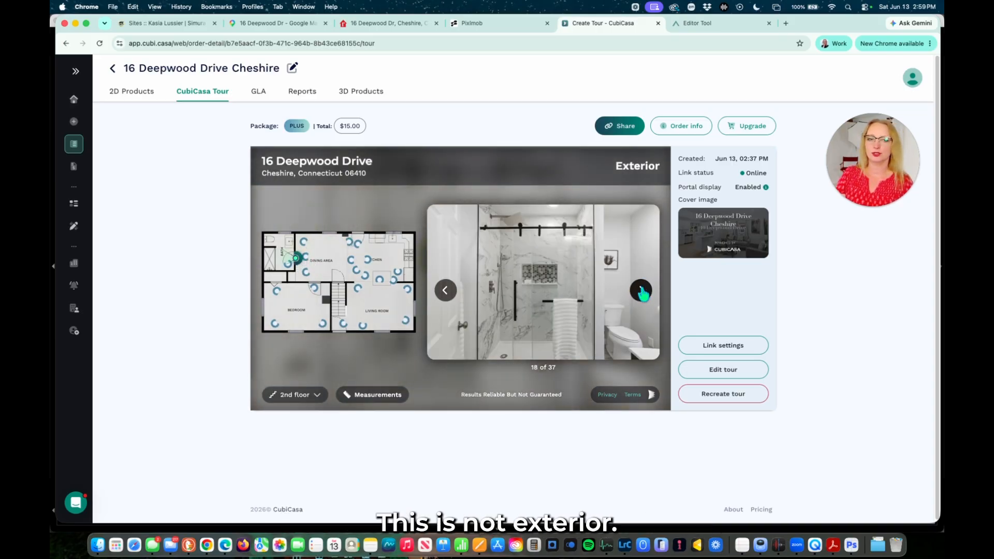
Continue through the bath, bedroom, 3rd-floor and basement photos, then open the tour in the editor.
left_click(642, 291)
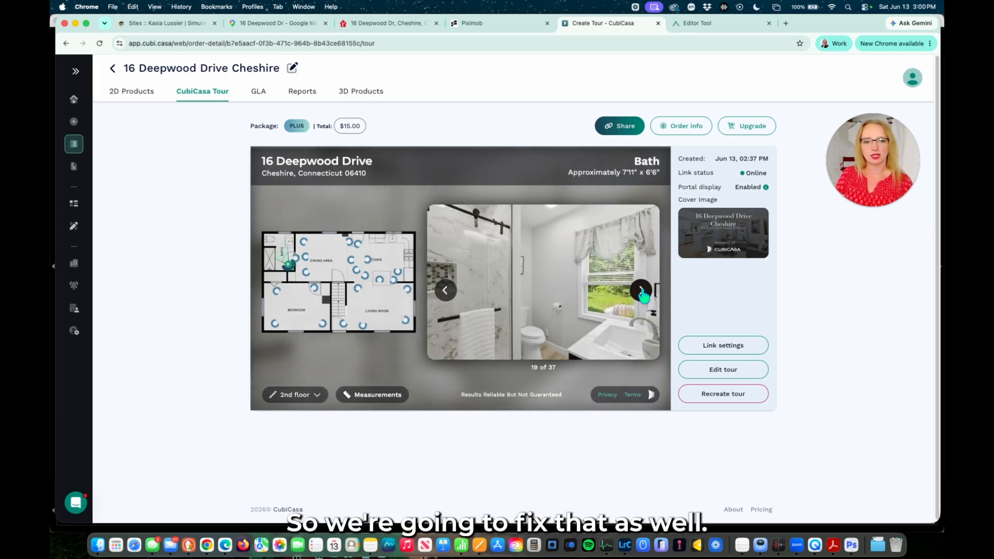
left_click(642, 292)
left_click(642, 291)
left_click(642, 291)
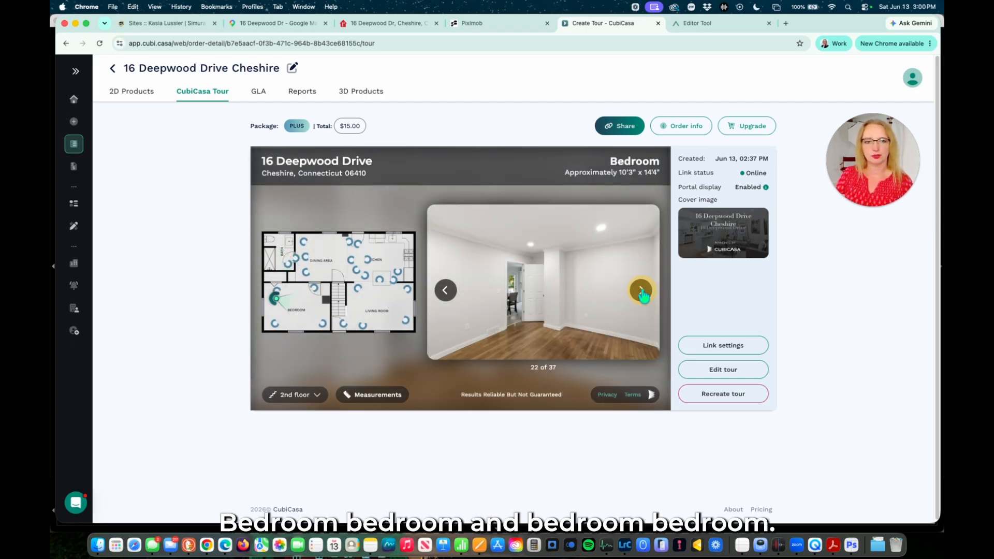
left_click(642, 292)
left_click(642, 292)
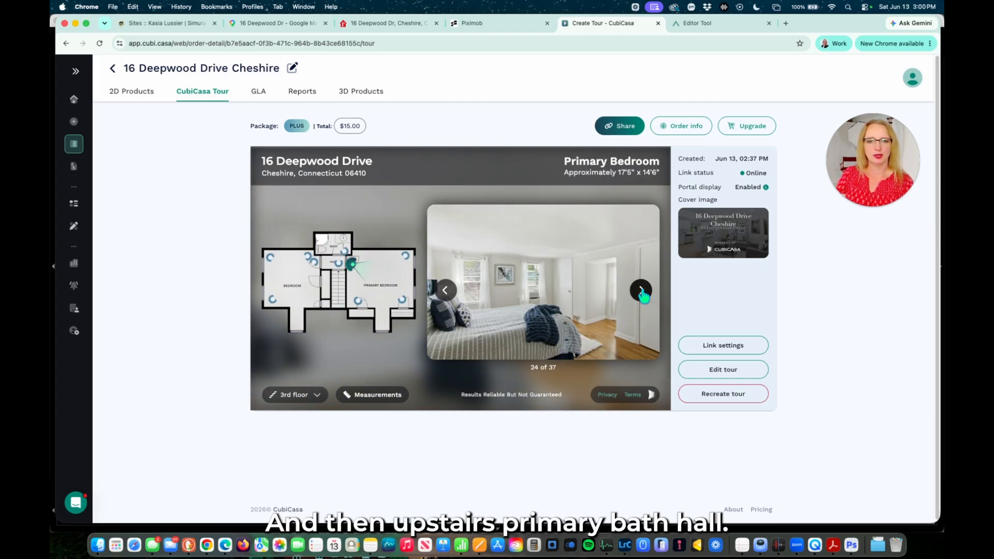
left_click(642, 291)
left_click(642, 293)
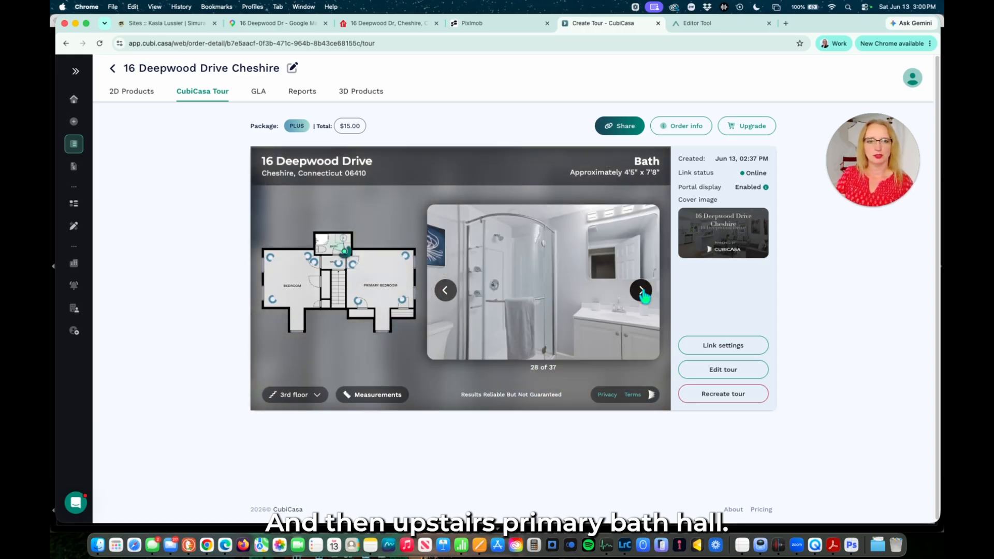
left_click(642, 292)
left_click(642, 293)
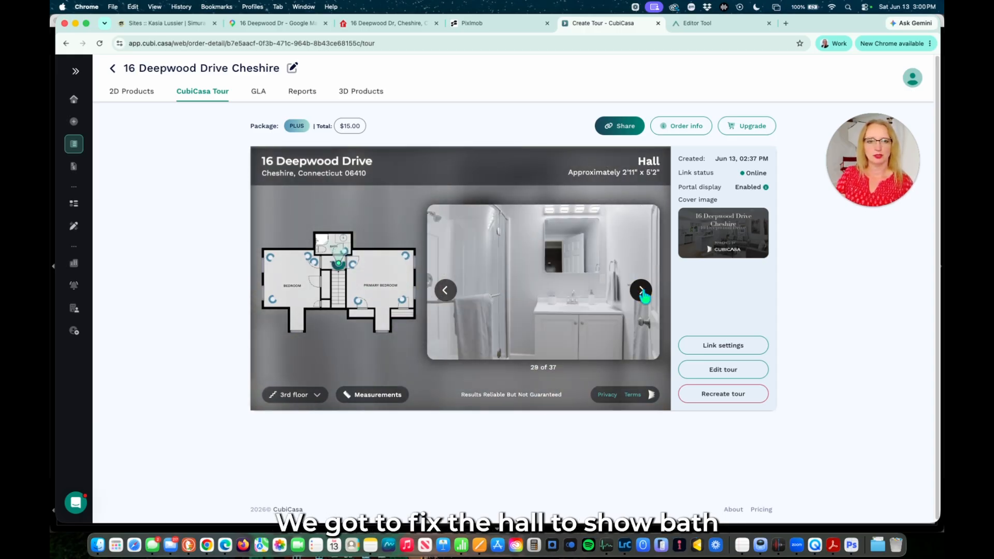
left_click(642, 292)
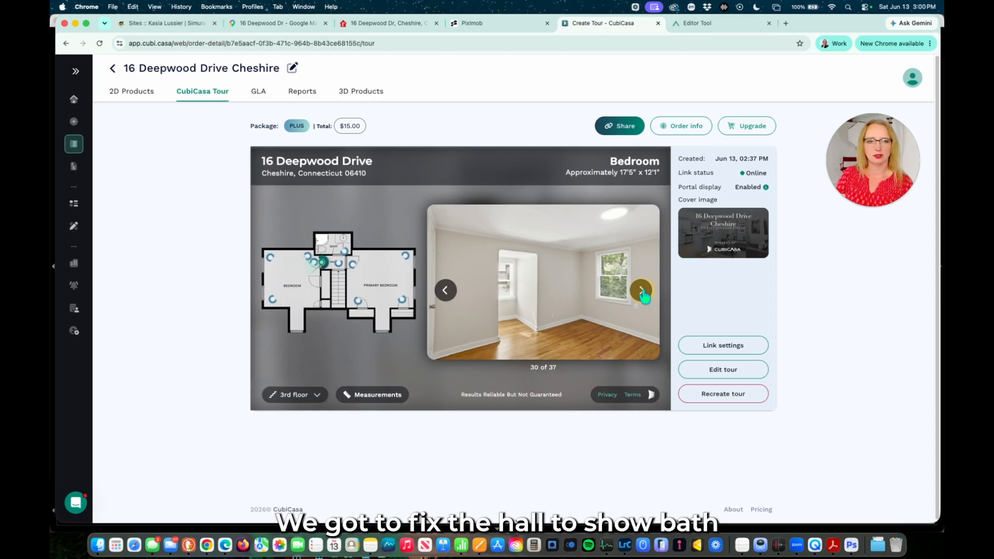
left_click(641, 293)
left_click(642, 293)
left_click(642, 293)
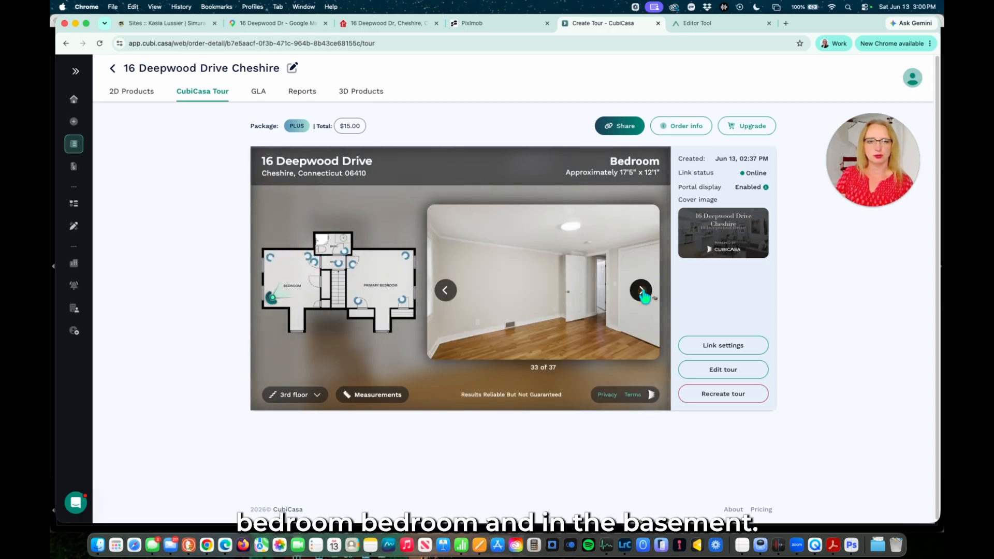
left_click(642, 293)
left_click(642, 293)
left_click(641, 292)
left_click(642, 292)
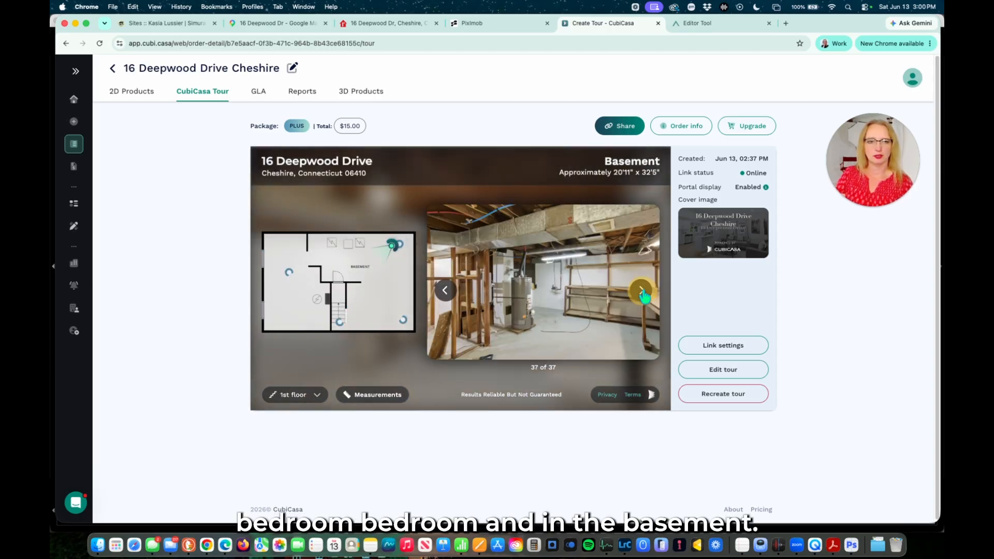
left_click(642, 292)
left_click(722, 370)
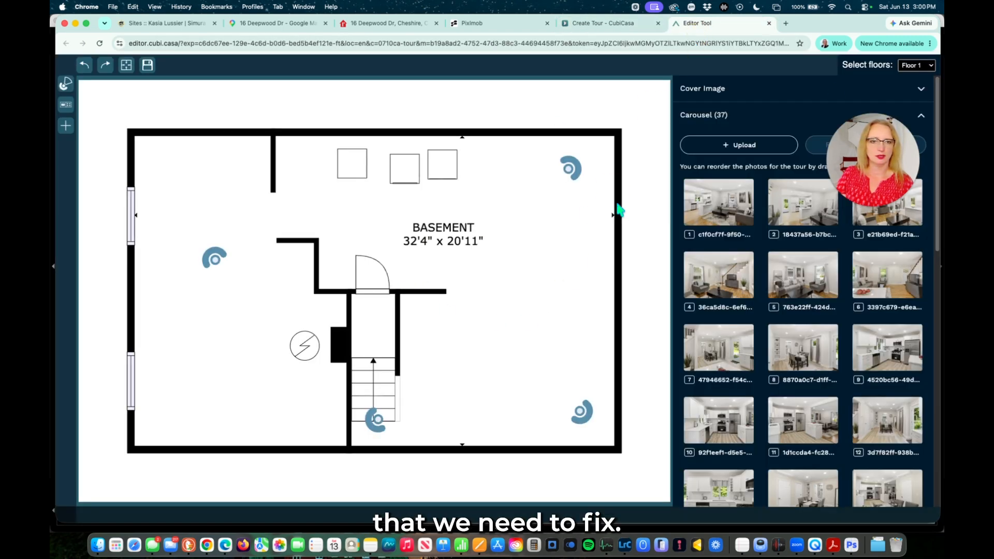
Show the Floor 2 plan and relabel the kitchen photo facing the dining area as Dining Area.
left_click(916, 65)
left_click(912, 77)
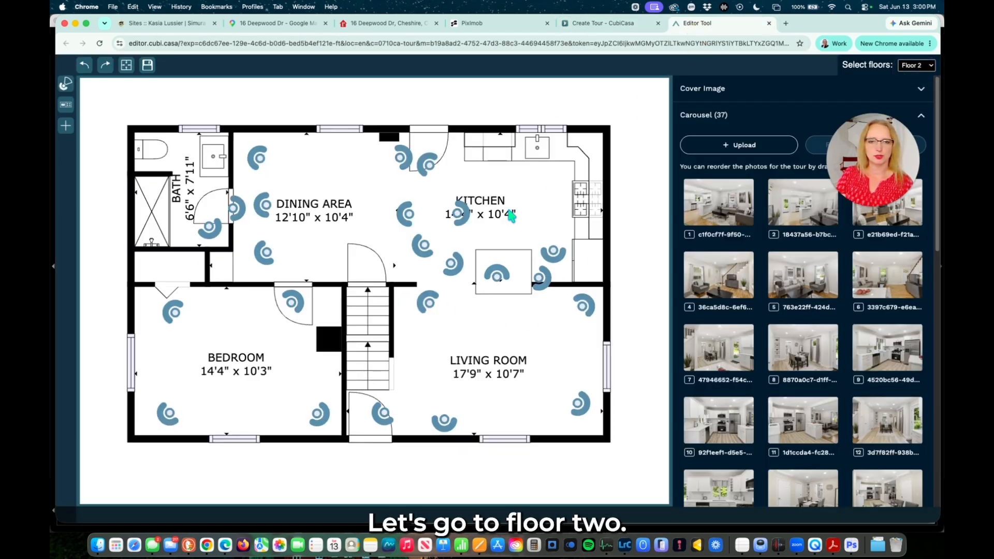
left_click(442, 434)
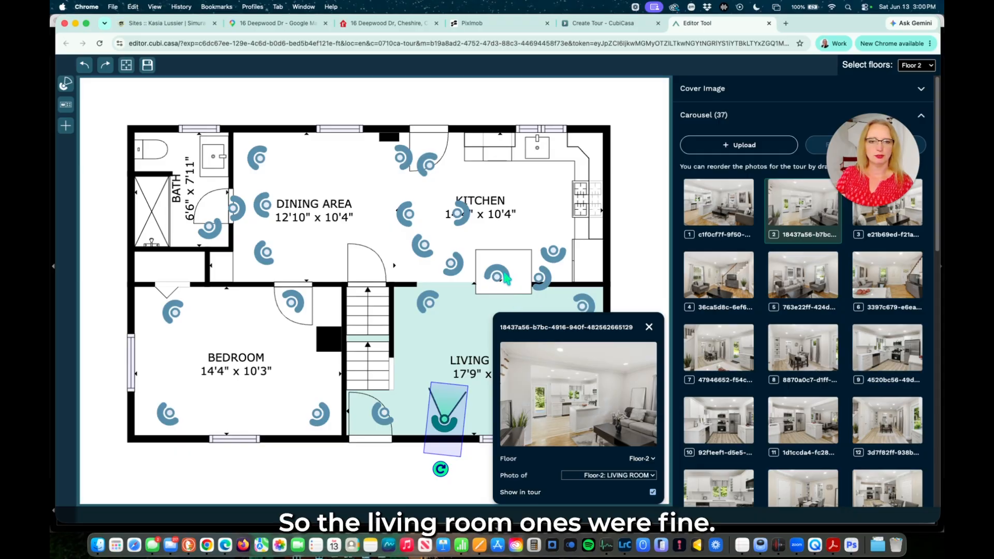
left_click(542, 279)
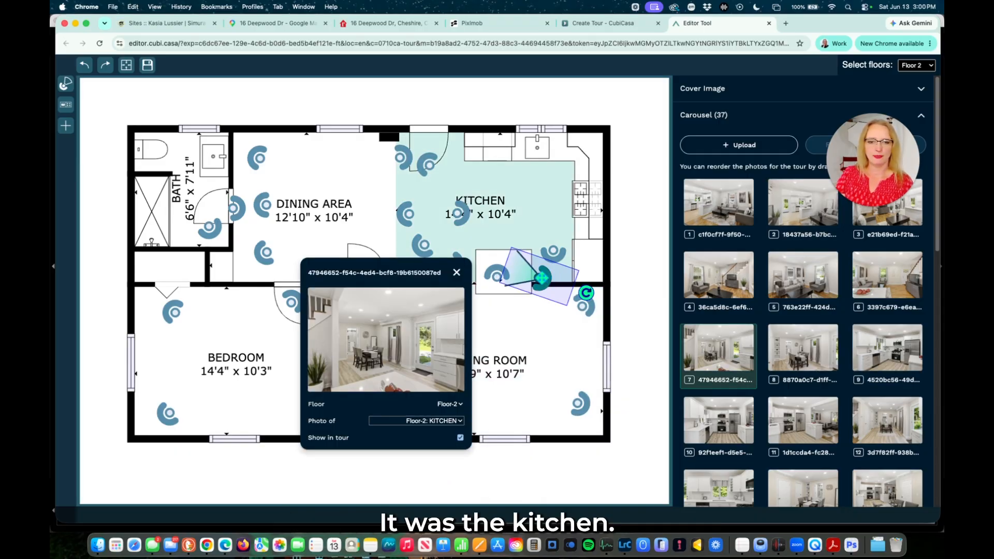
left_click(553, 252)
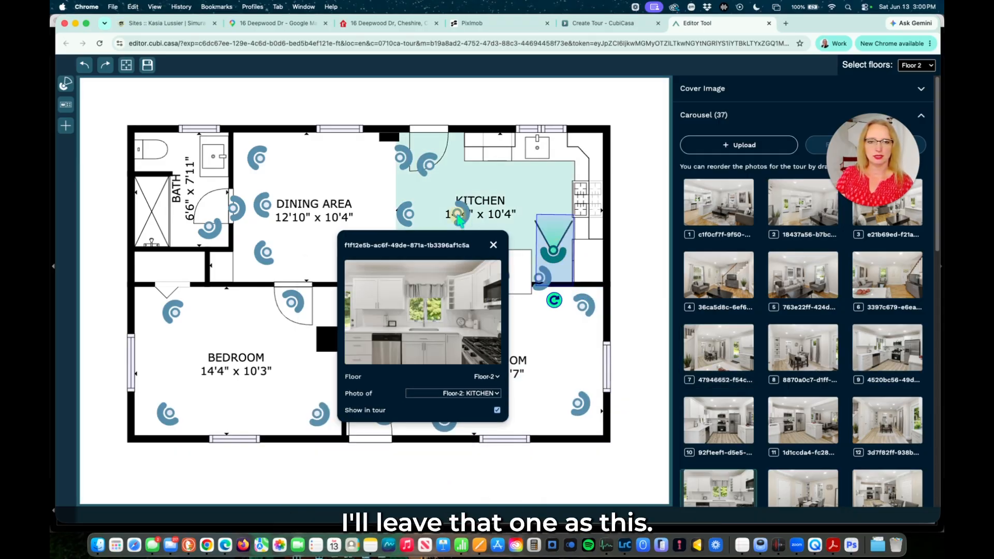
left_click(458, 215)
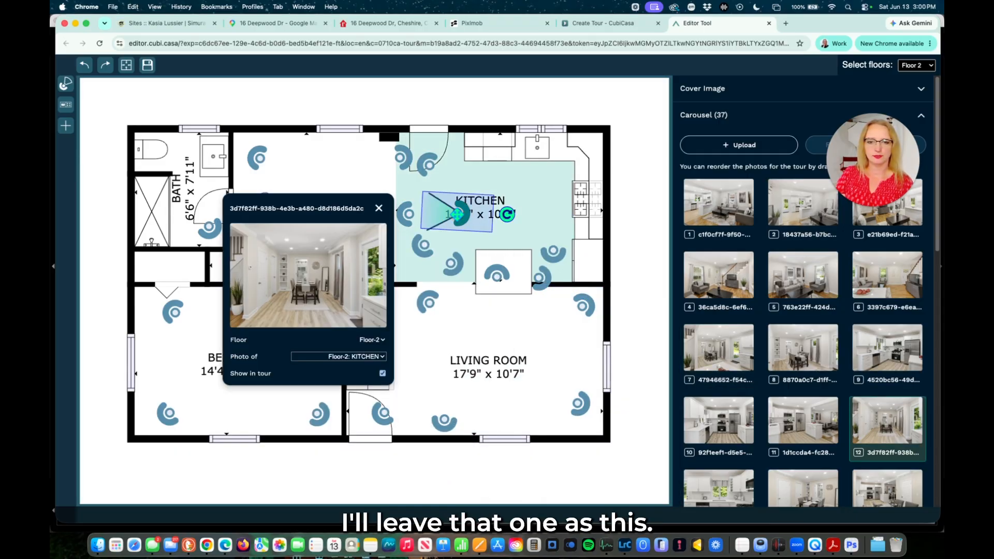
left_click(356, 356)
left_click(354, 348)
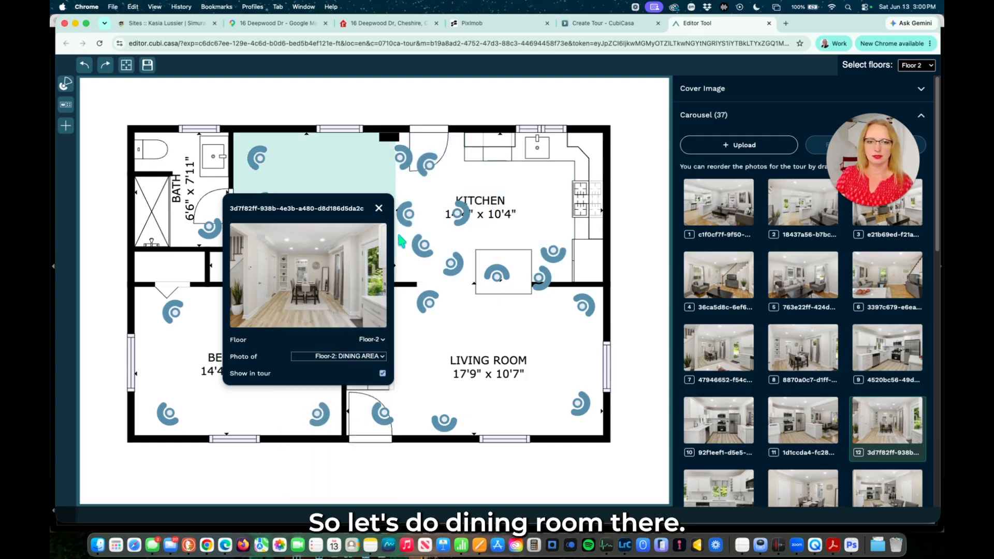
Relabel the dining-table photo and the kitchen top-corner photo as DINING AREA.
left_click(410, 215)
left_click(453, 263)
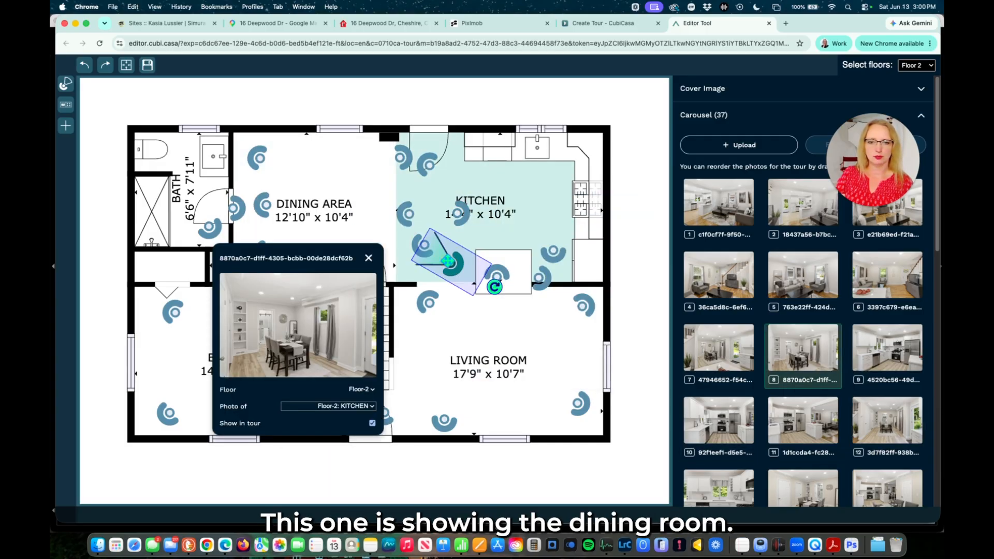
left_click(317, 407)
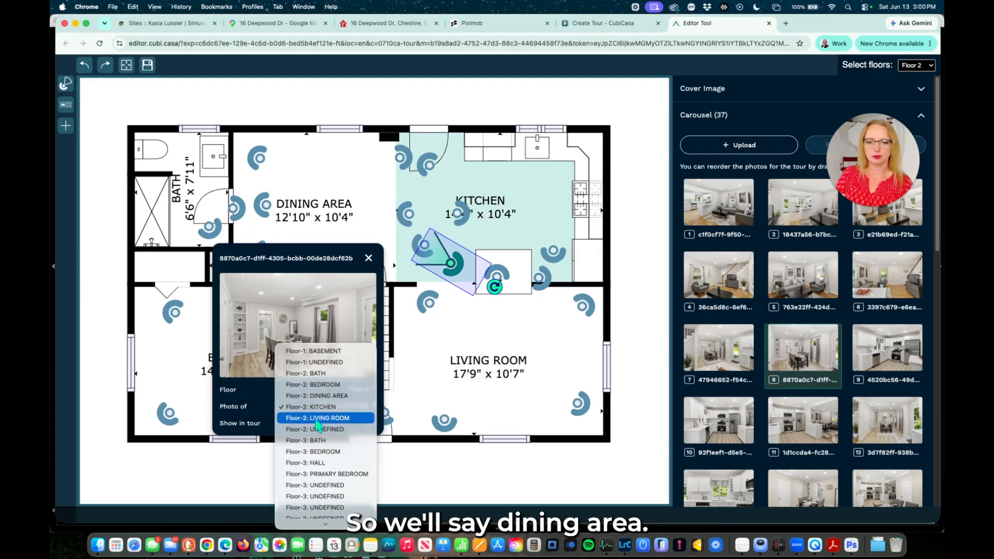
left_click(325, 397)
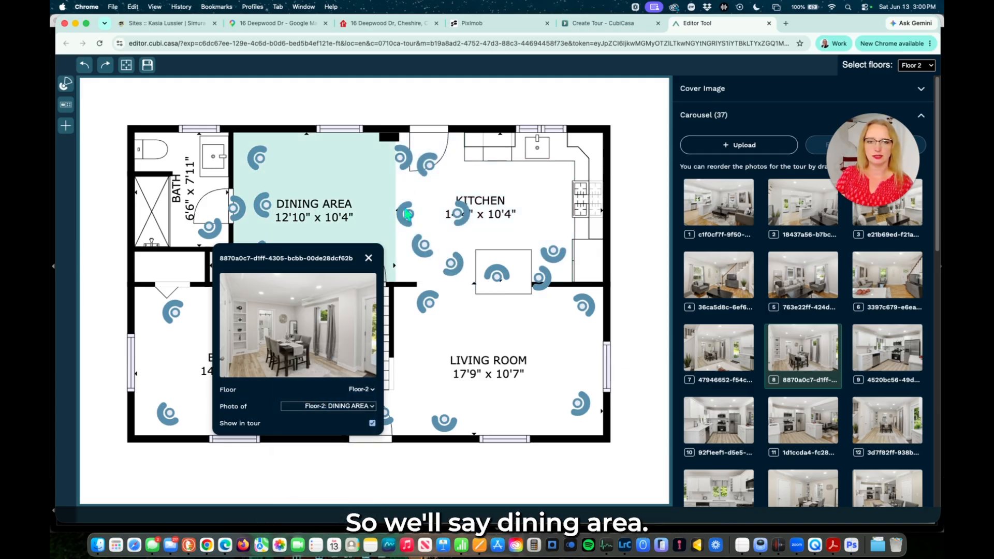
left_click(458, 213)
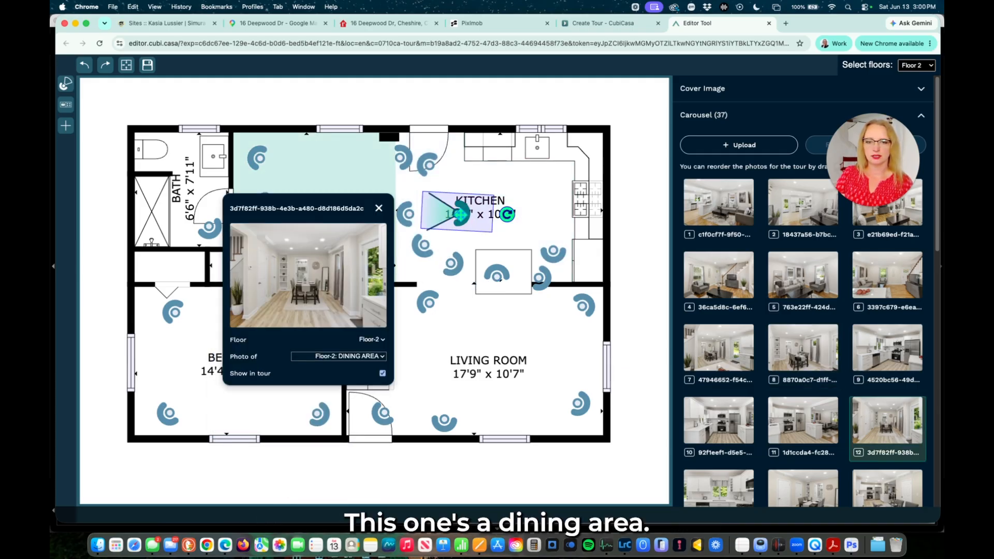
left_click(402, 158)
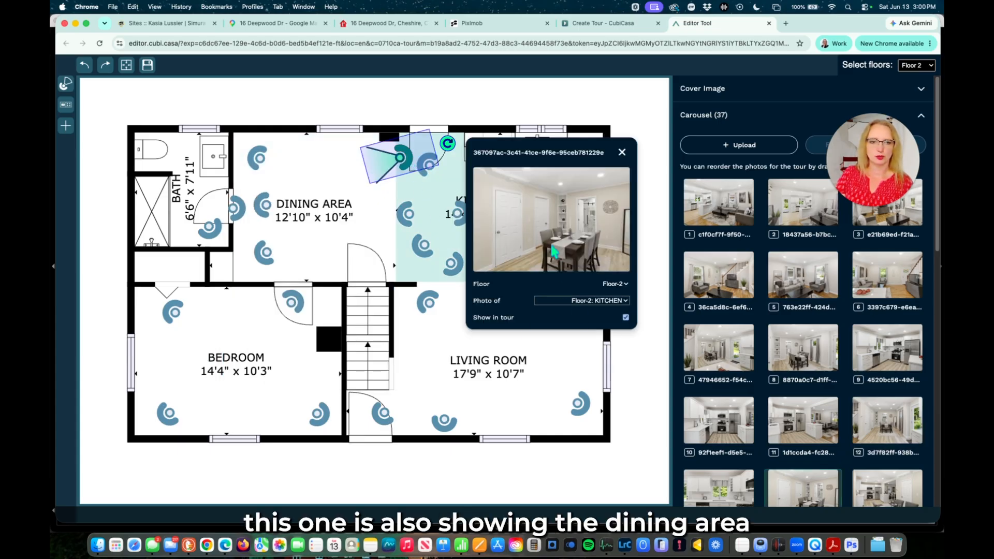
left_click(570, 301)
left_click(541, 287)
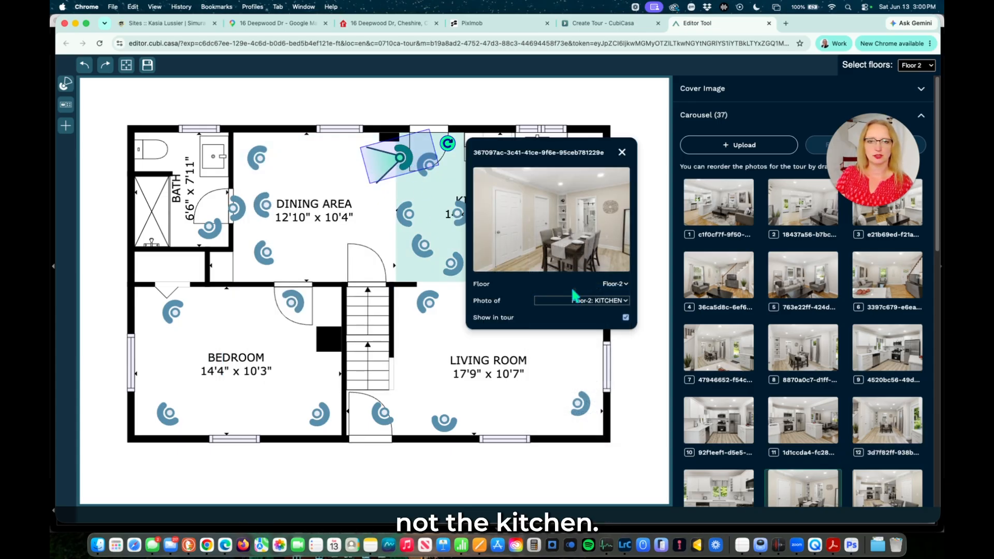
Recheck the kitchen and dining-area photos, then bring up room choices for the bath-door photo.
left_click(427, 165)
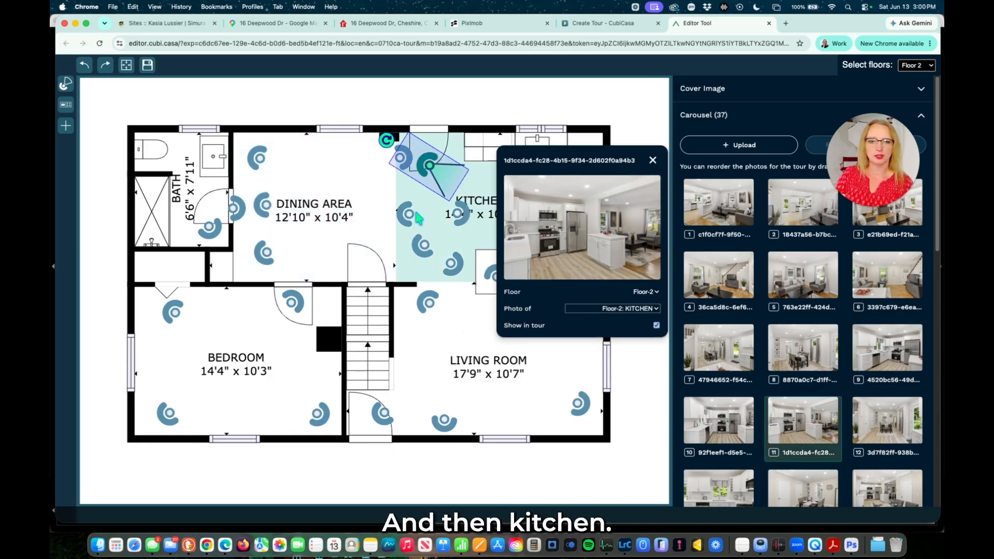
left_click(412, 213)
left_click(449, 266)
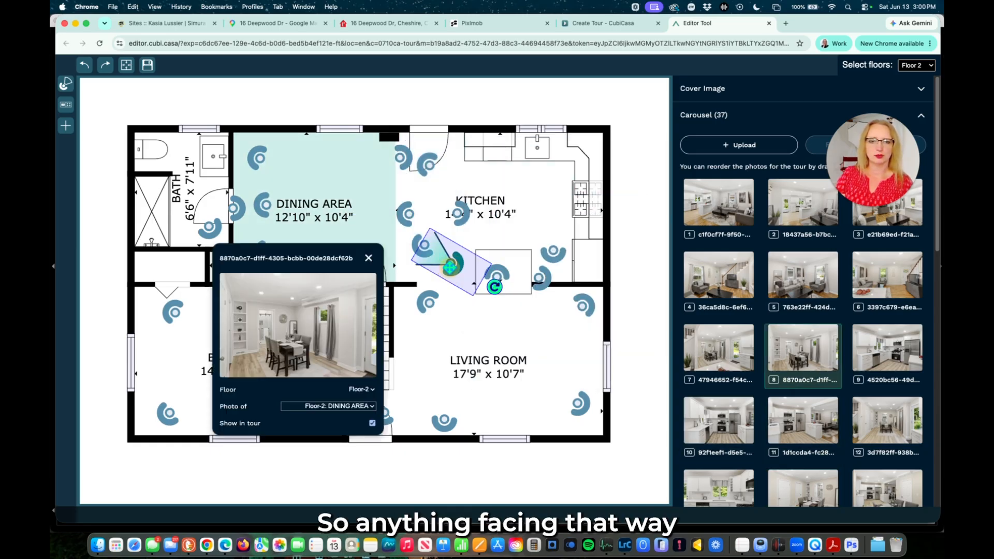
left_click(460, 213)
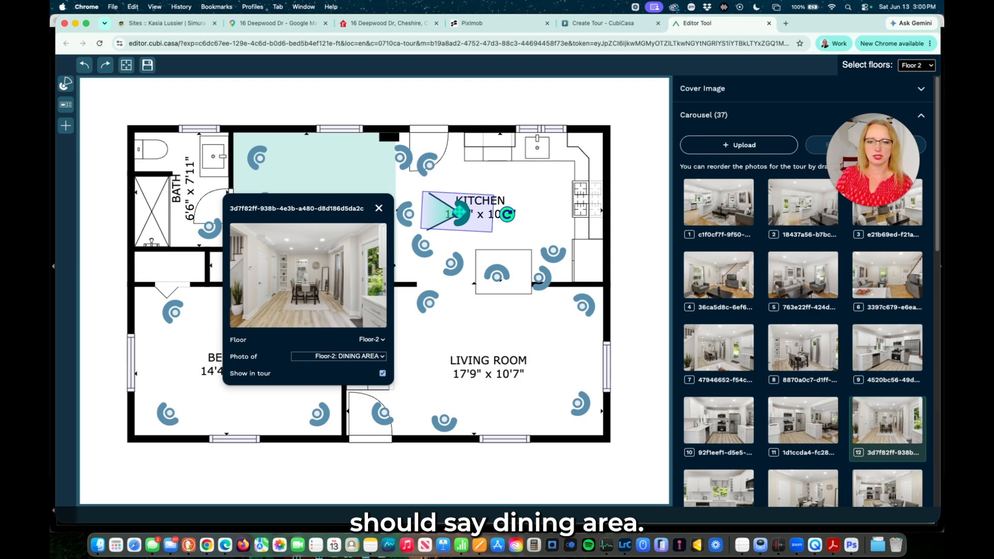
left_click(540, 277)
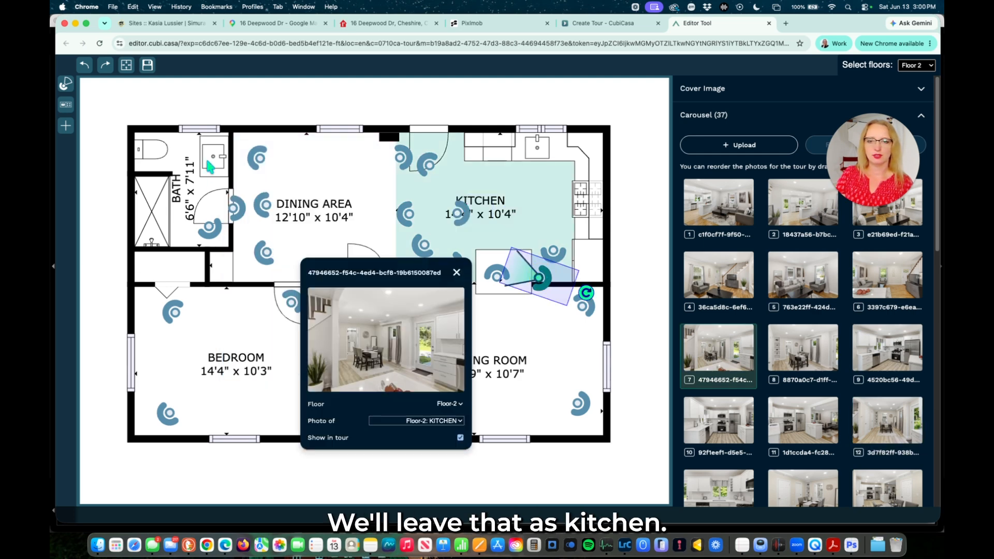
left_click(235, 211)
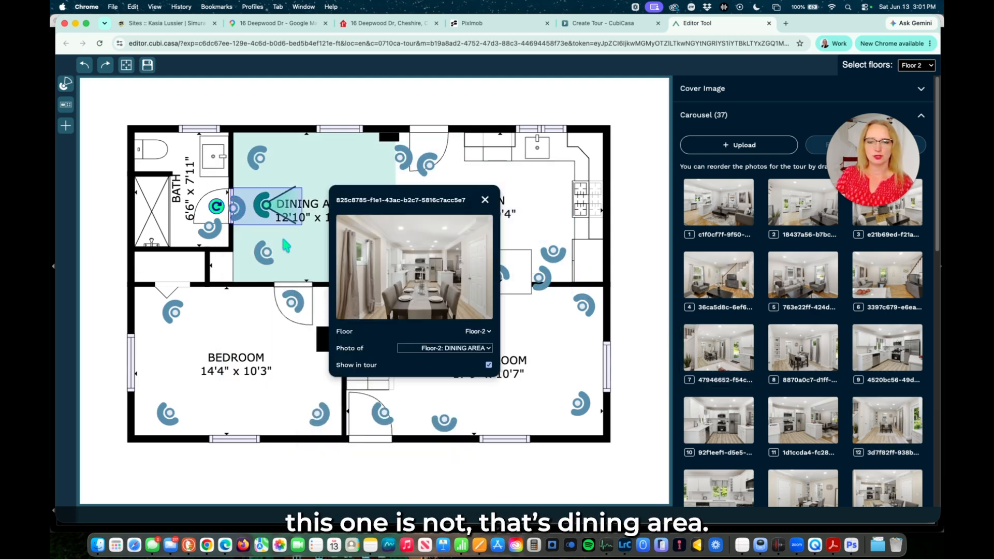
left_click(220, 212)
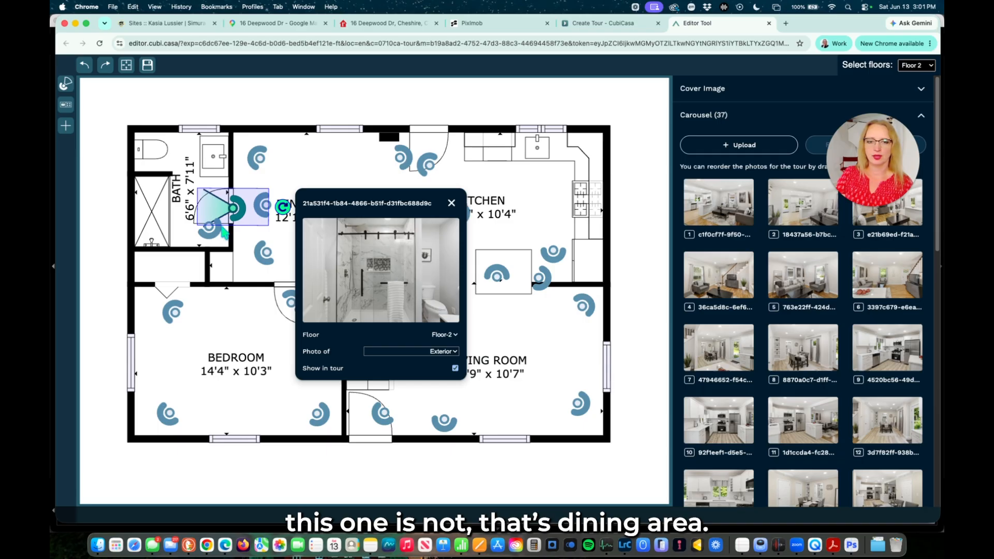
left_click(393, 358)
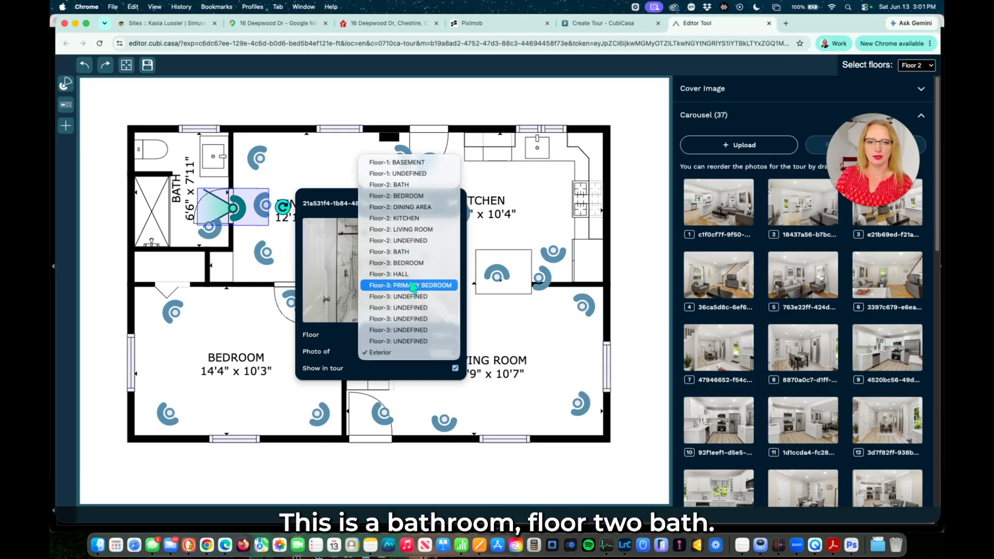
Tag the bathroom photo as Floor-2: BATH and verify the bedroom and living-room marker labels.
left_click(393, 184)
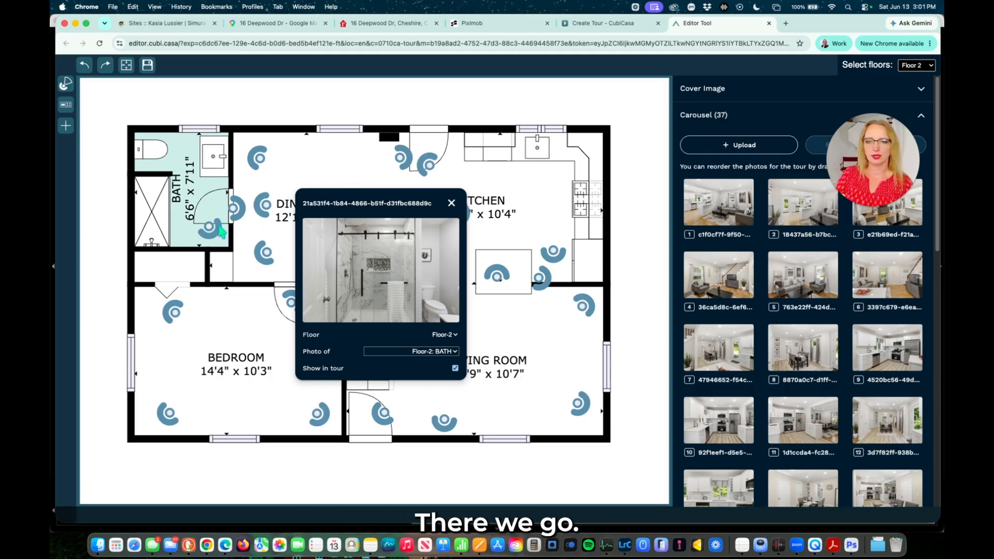
left_click(216, 235)
left_click(173, 314)
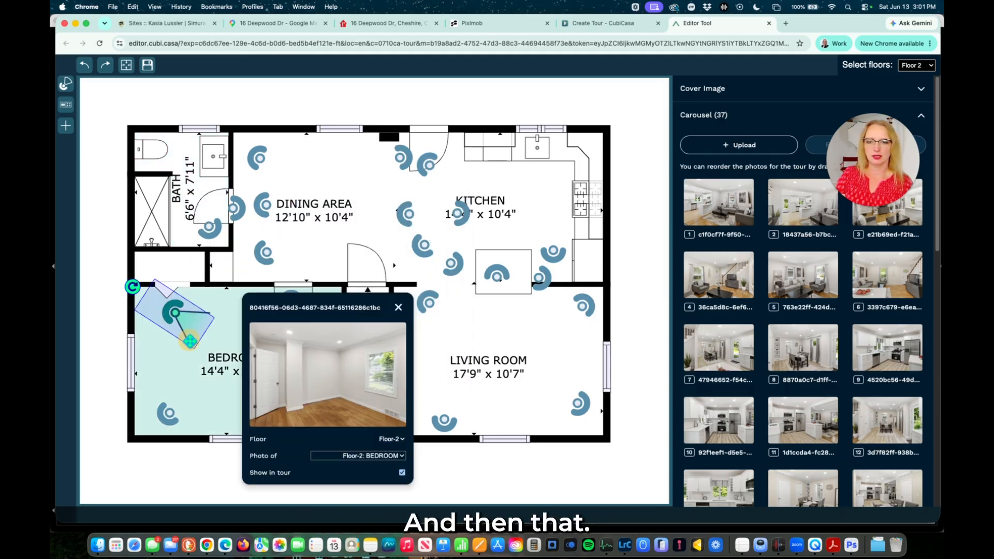
left_click(168, 412)
left_click(297, 299)
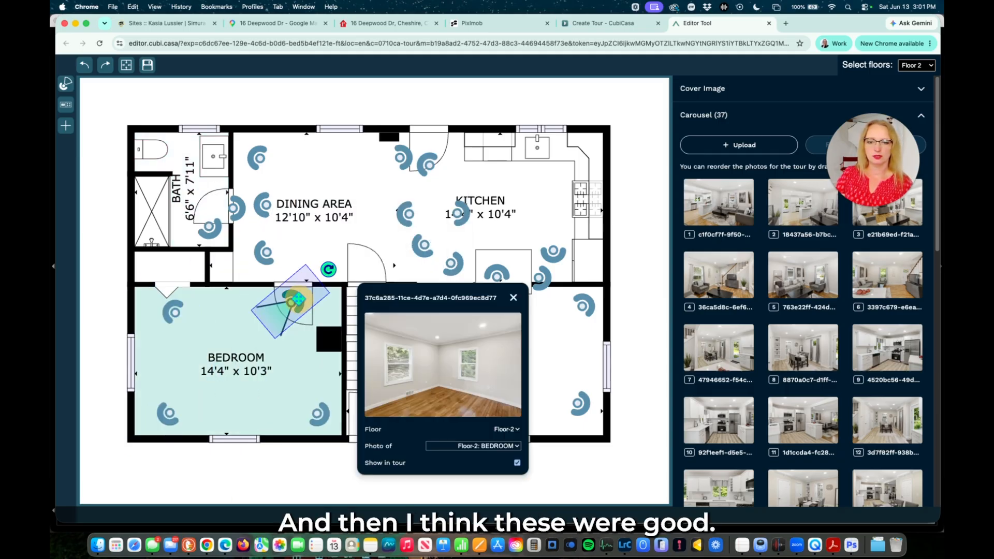
left_click(318, 412)
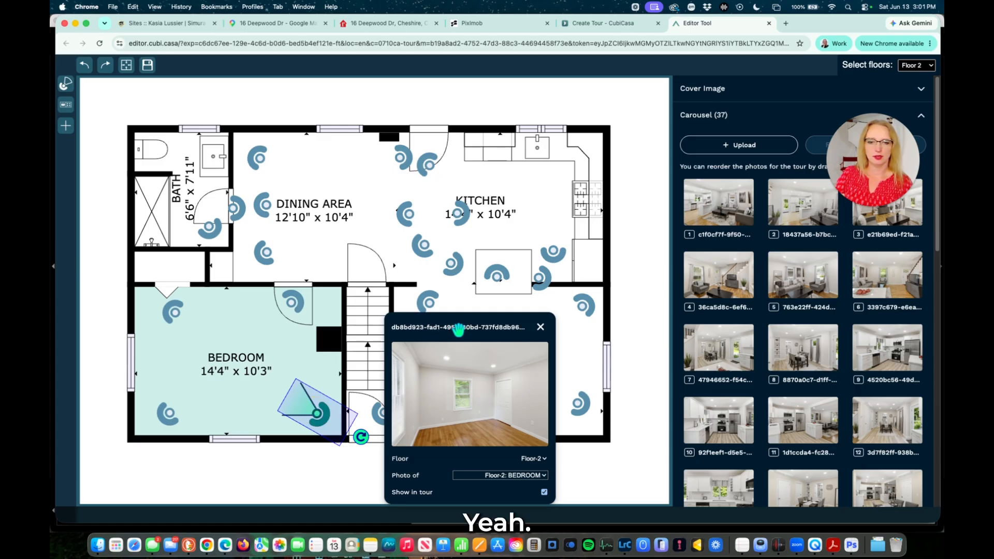
left_click_drag(459, 329, 207, 312)
left_click(386, 416)
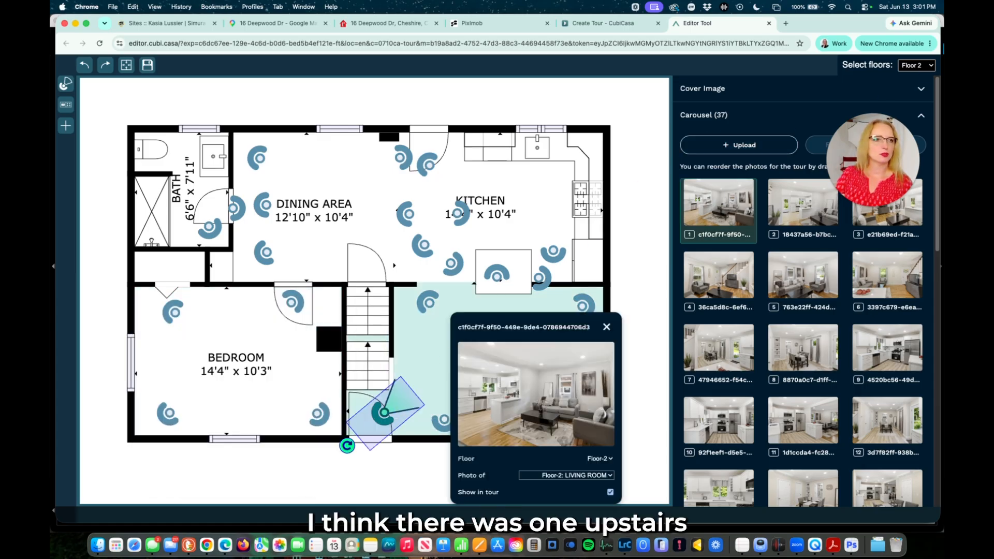
On the Floor 3 plan, relabel the hall marker's photo as Floor-3: BATH.
left_click(927, 67)
left_click(641, 151)
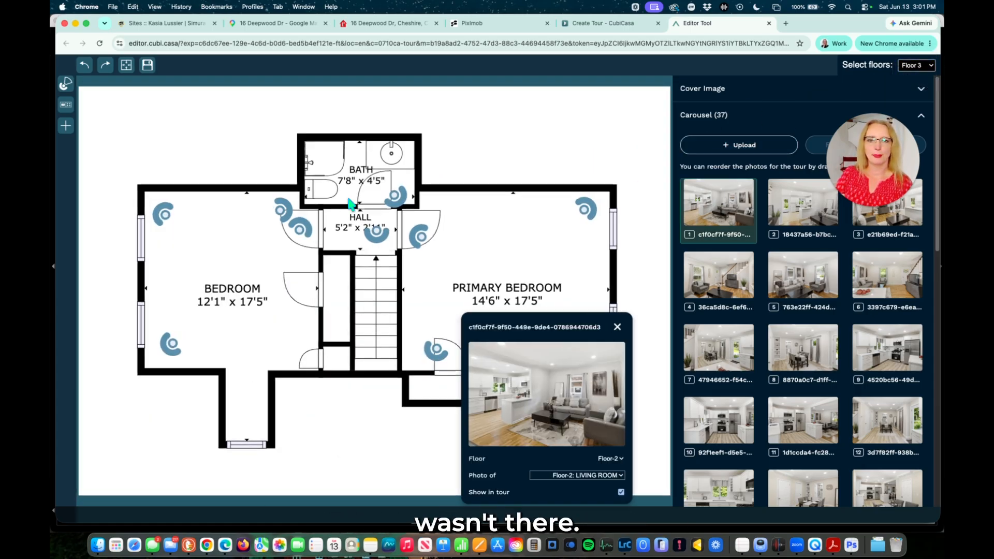
left_click(376, 232)
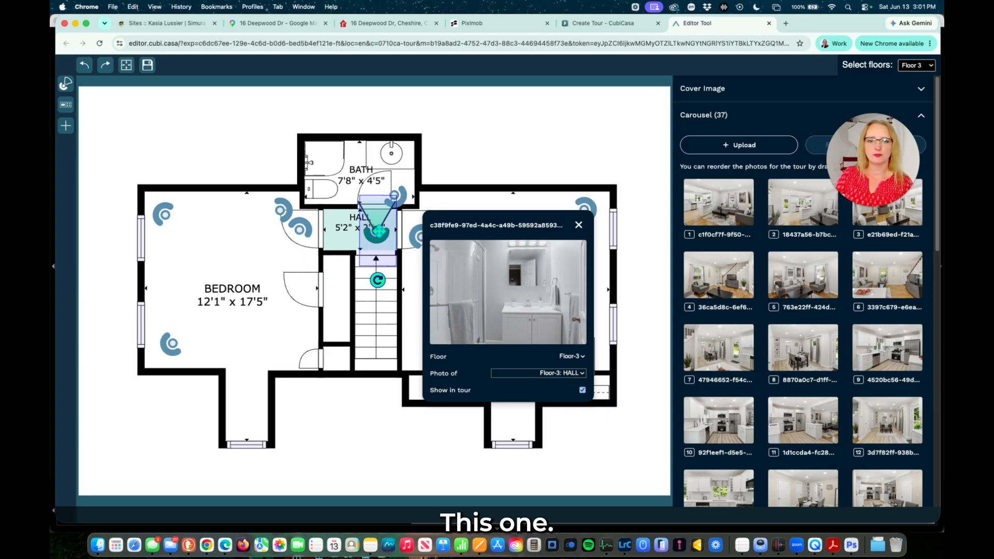
left_click(547, 373)
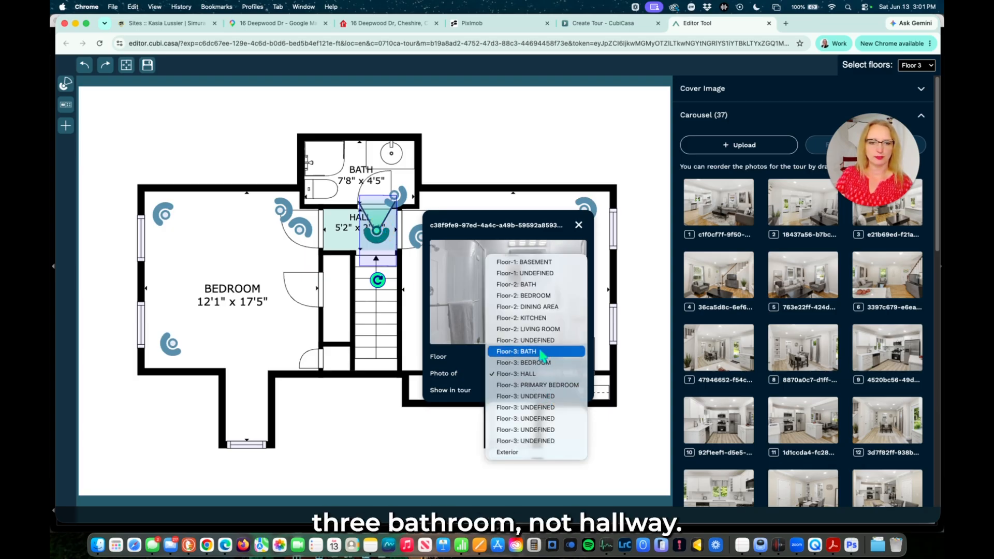
left_click(518, 351)
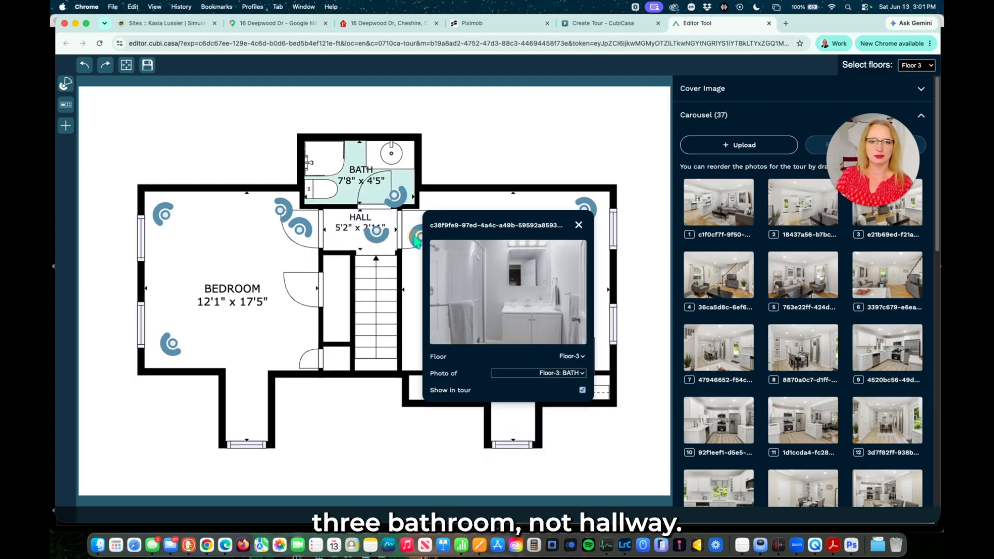
left_click(417, 238)
left_click(147, 65)
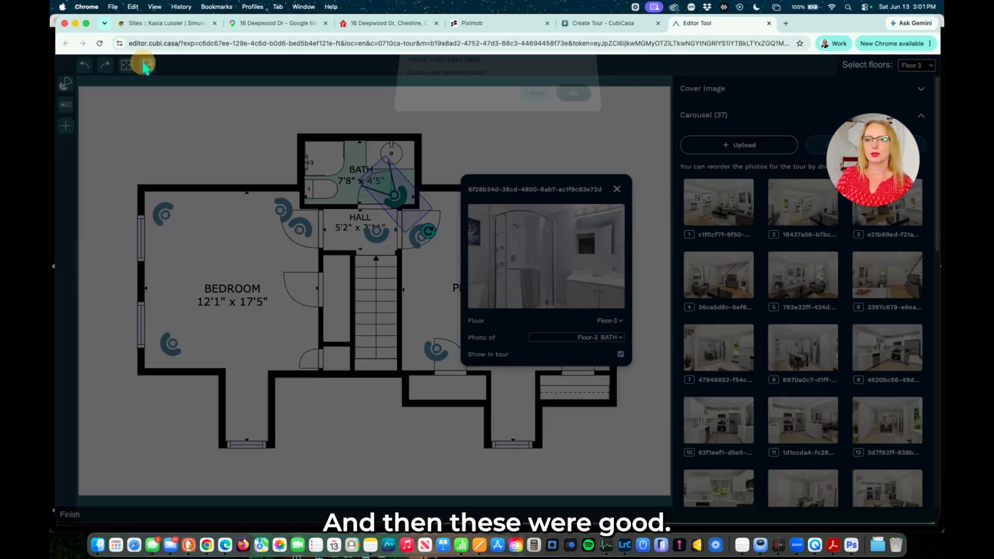
left_click(588, 105)
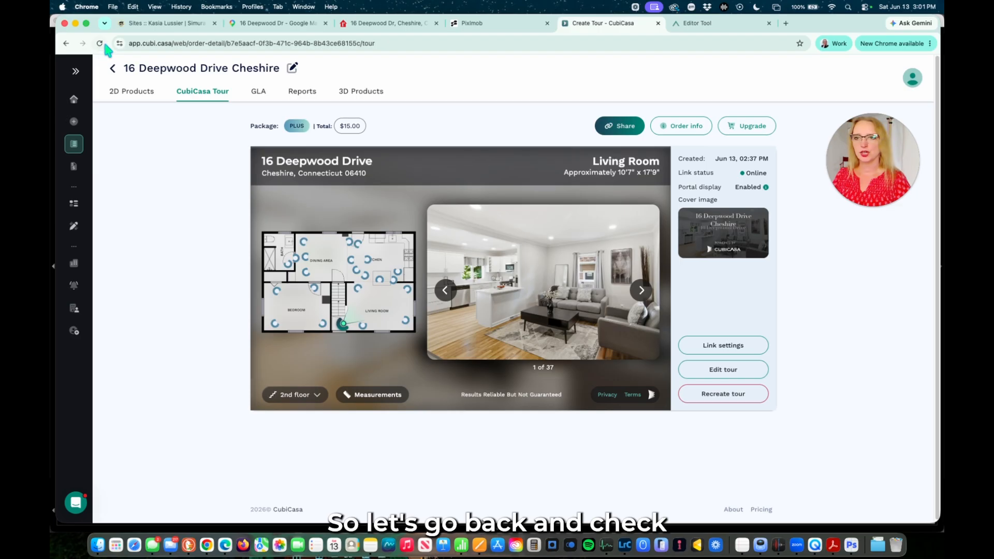
left_click(104, 44)
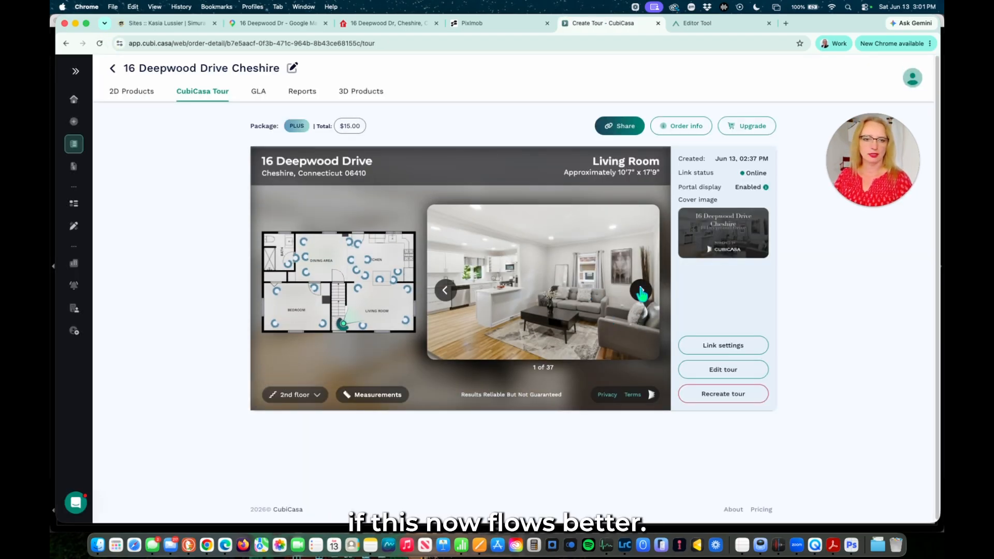
left_click(640, 291)
left_click(641, 290)
left_click(641, 291)
left_click(641, 291)
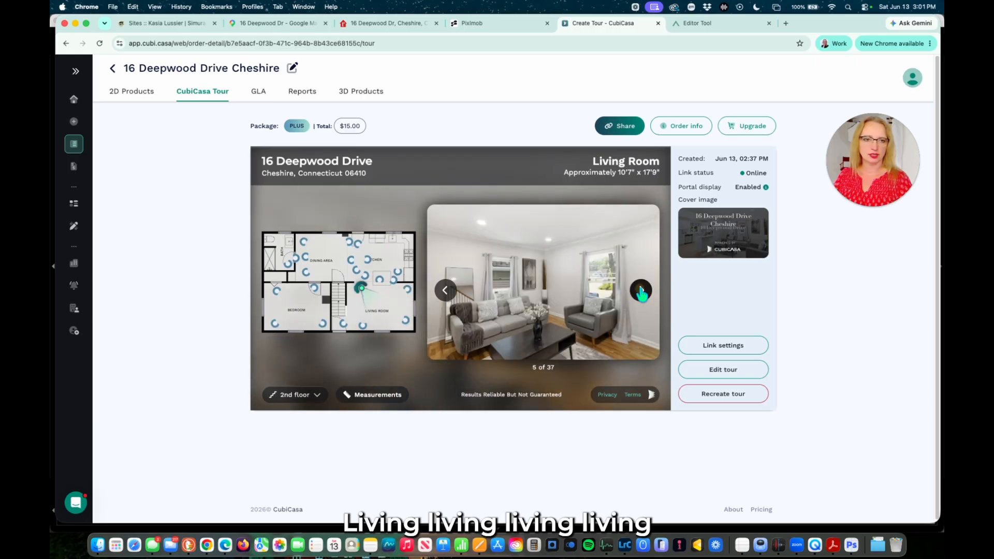
left_click(641, 291)
left_click(641, 291)
left_click(641, 291)
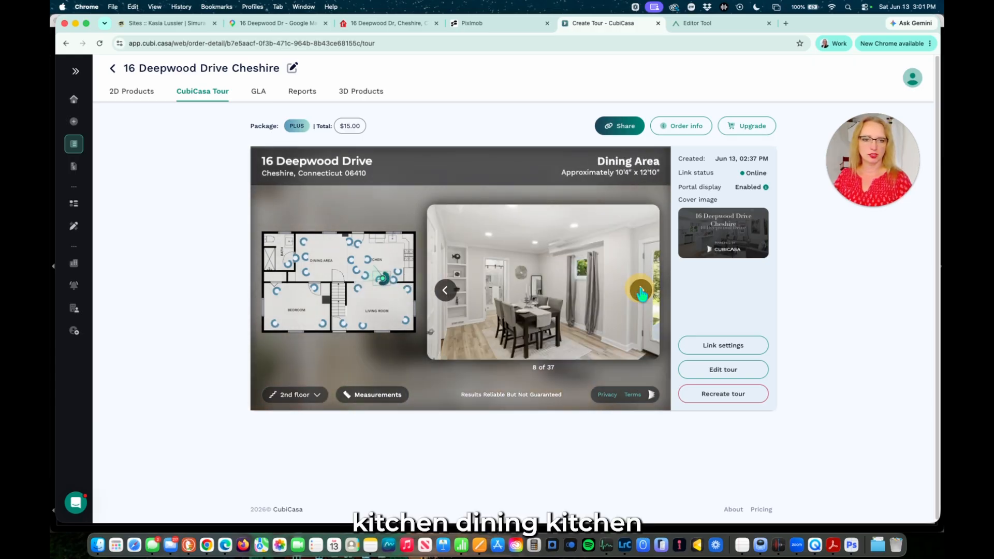
left_click(641, 291)
left_click(641, 291)
left_click(641, 290)
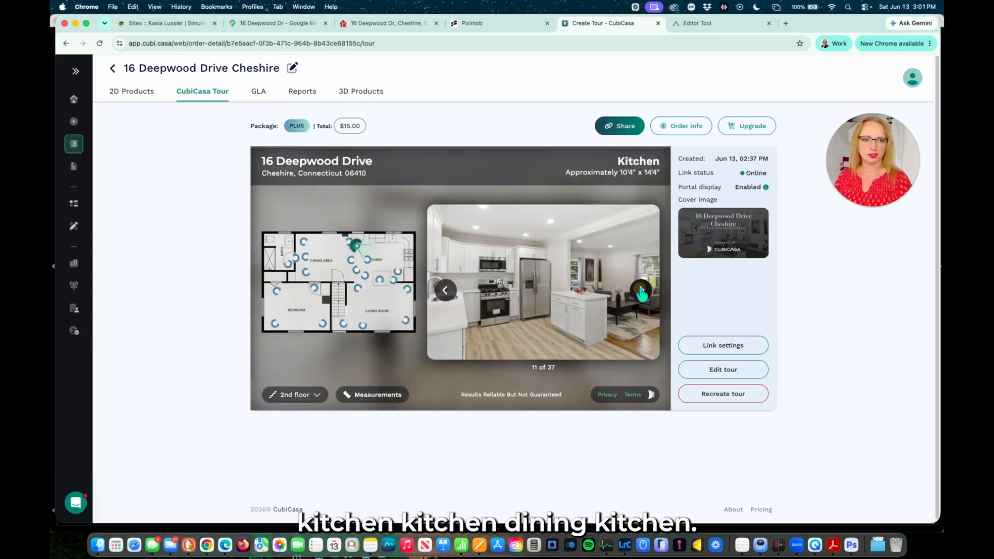
left_click(641, 291)
left_click(641, 291)
left_click(641, 291)
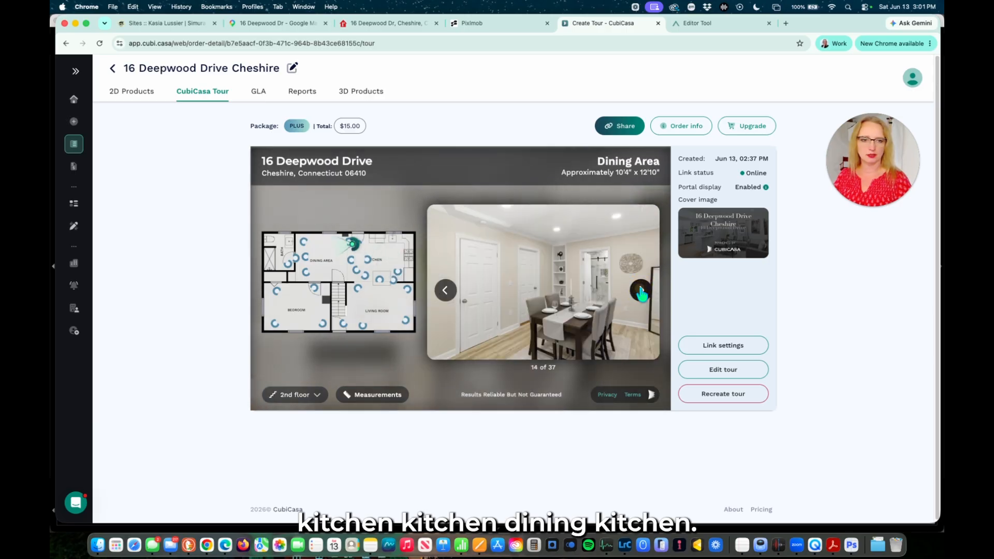
left_click(641, 291)
left_click(641, 291)
left_click(640, 291)
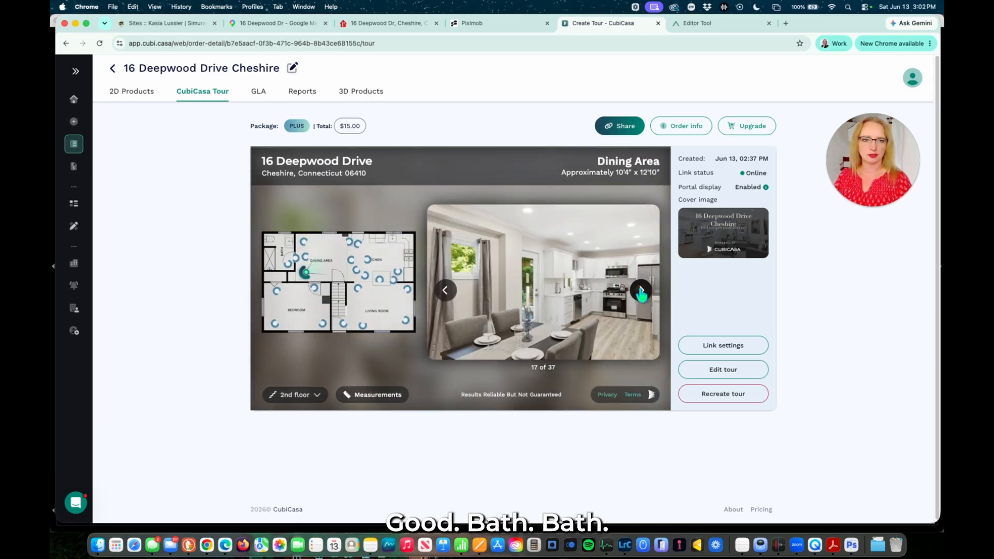
left_click(641, 291)
left_click(641, 291)
left_click(641, 291)
left_click(641, 291)
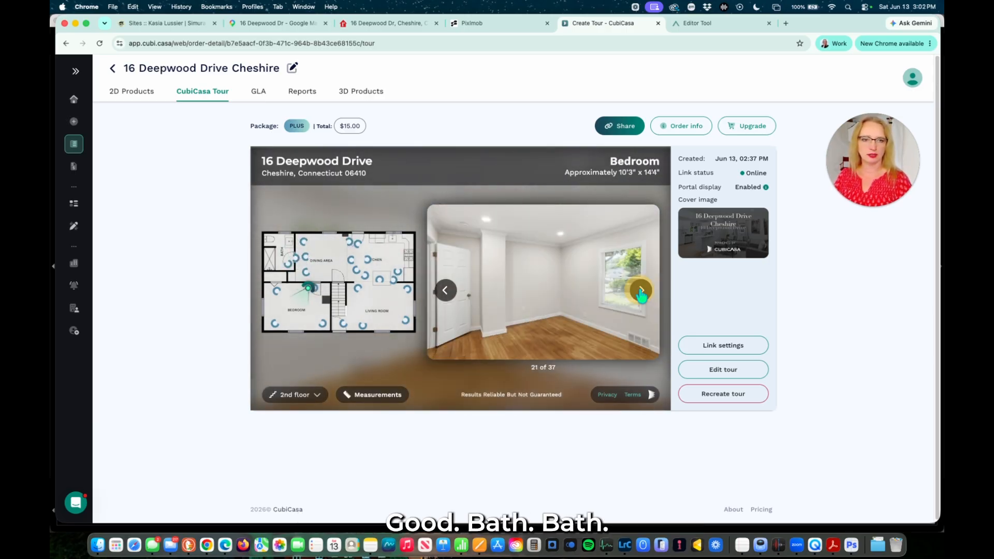
left_click(641, 290)
left_click(641, 291)
left_click(641, 290)
left_click(641, 290)
left_click(641, 291)
left_click(641, 291)
left_click(640, 291)
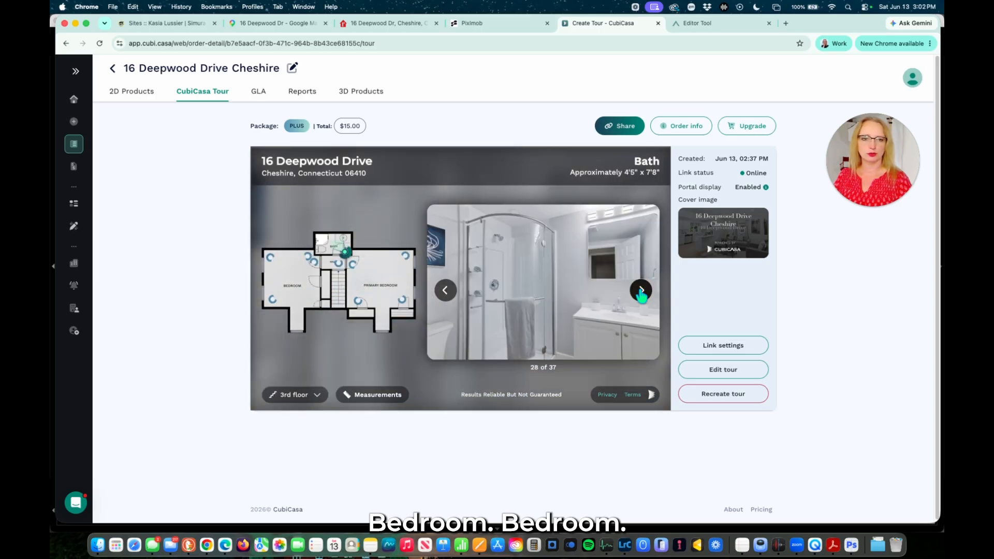
left_click(641, 291)
left_click(641, 291)
left_click(641, 291)
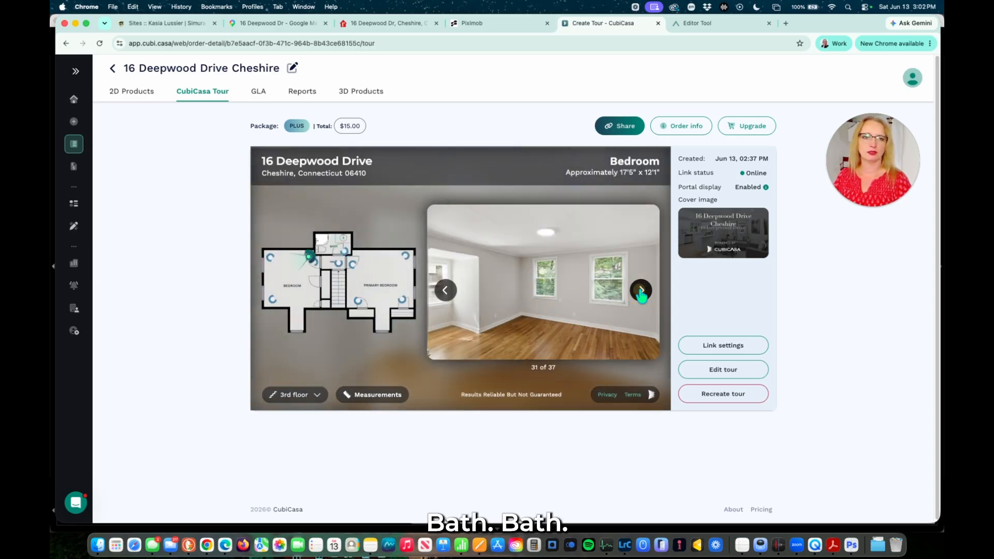
left_click(641, 291)
left_click(641, 291)
left_click(640, 291)
left_click(641, 291)
left_click(641, 291)
left_click(641, 290)
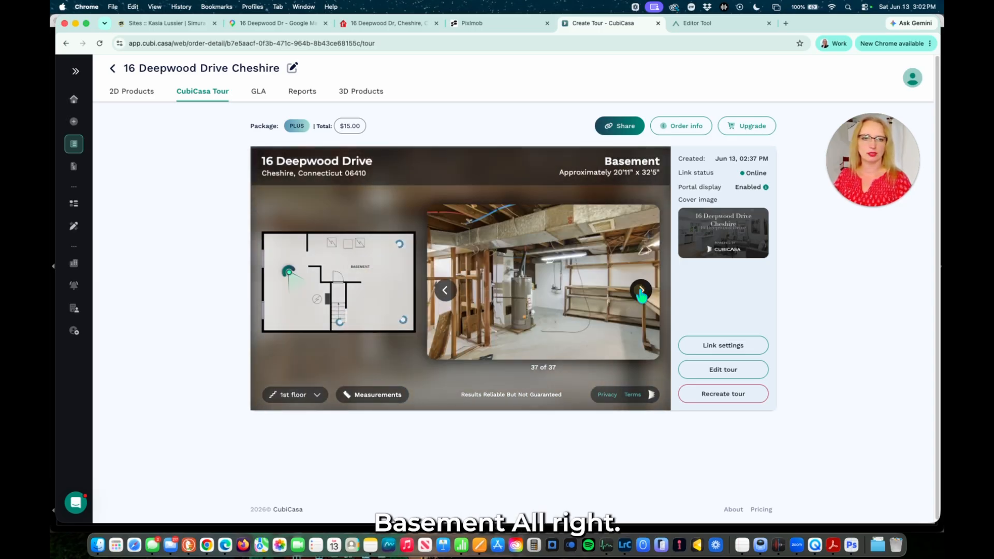
left_click(641, 291)
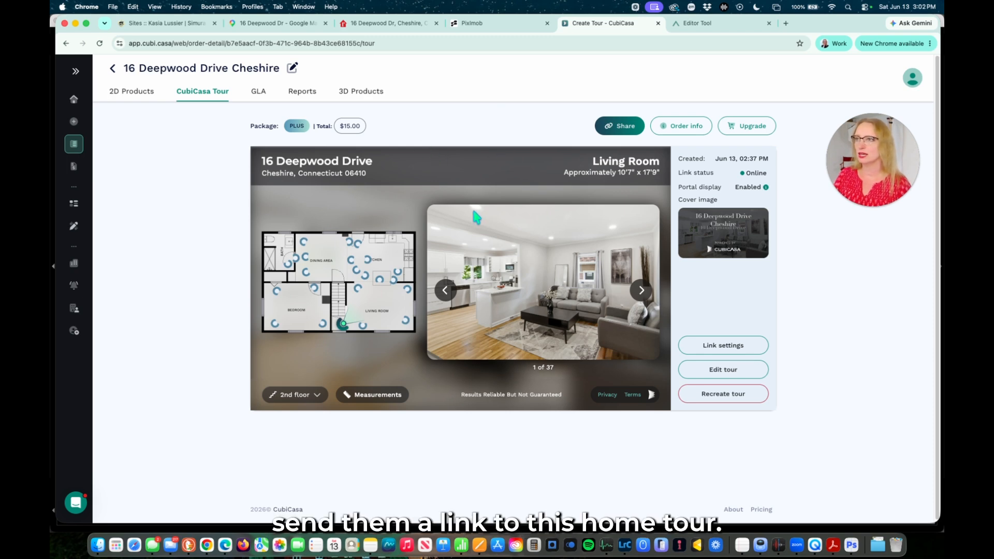
left_click(621, 127)
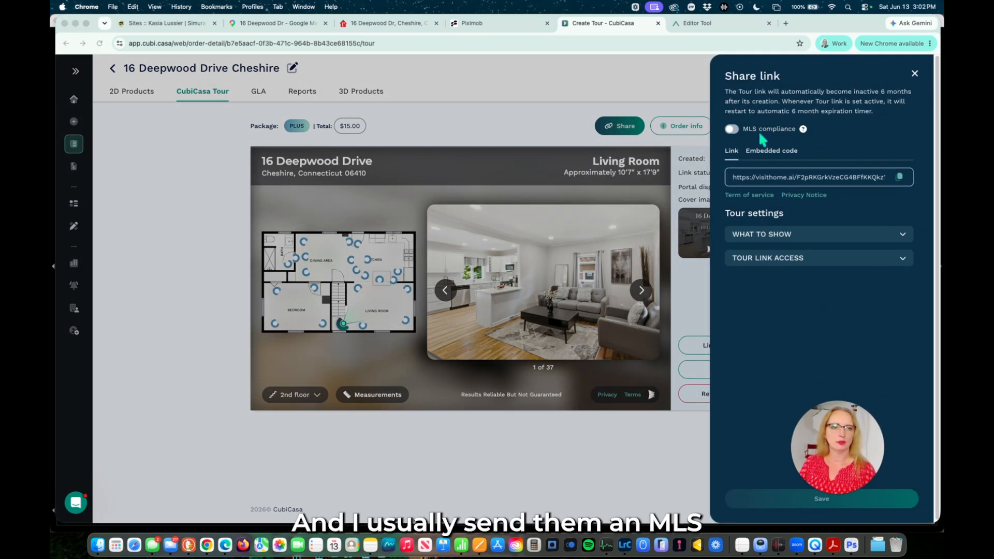
left_click(731, 129)
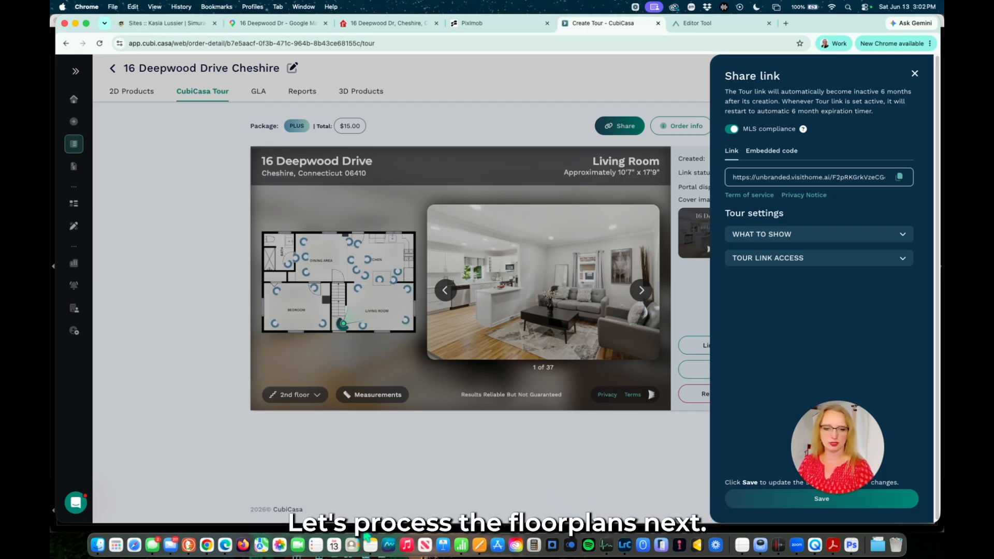
left_click(98, 545)
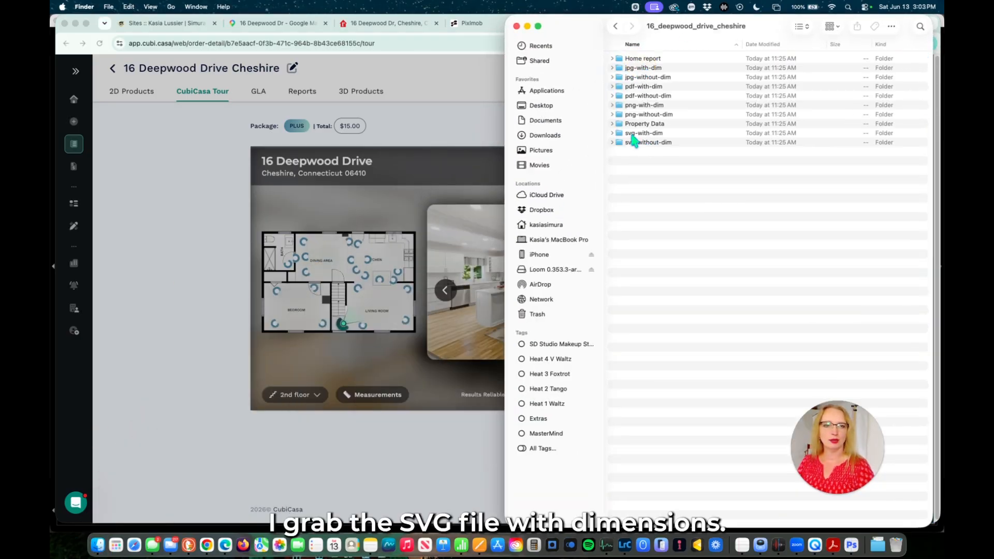
Open the four svg-with-dim floor plans in Adobe Illustrator 2026, then go back to the _Real Estate folder.
double_click(642, 134)
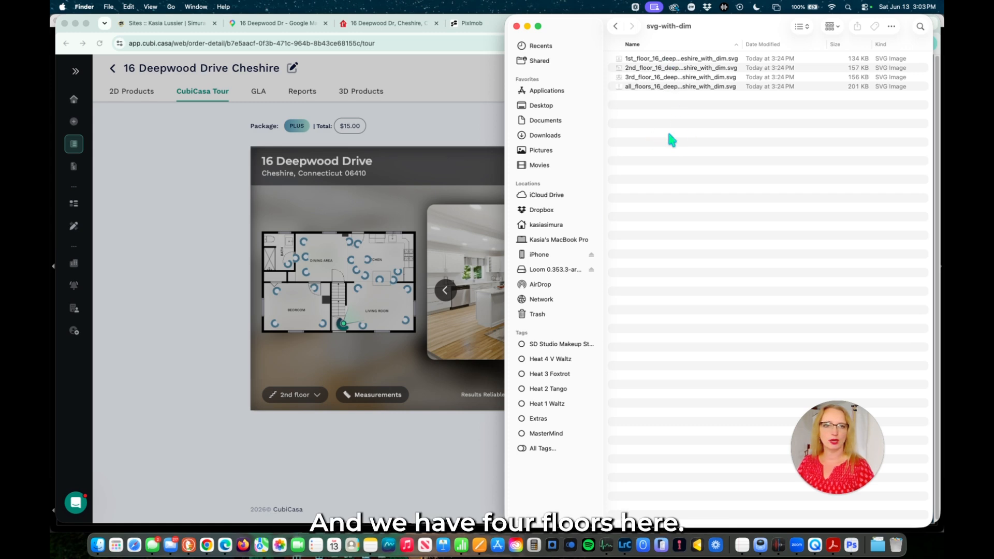
left_click_drag(667, 94, 660, 59)
right_click(676, 79)
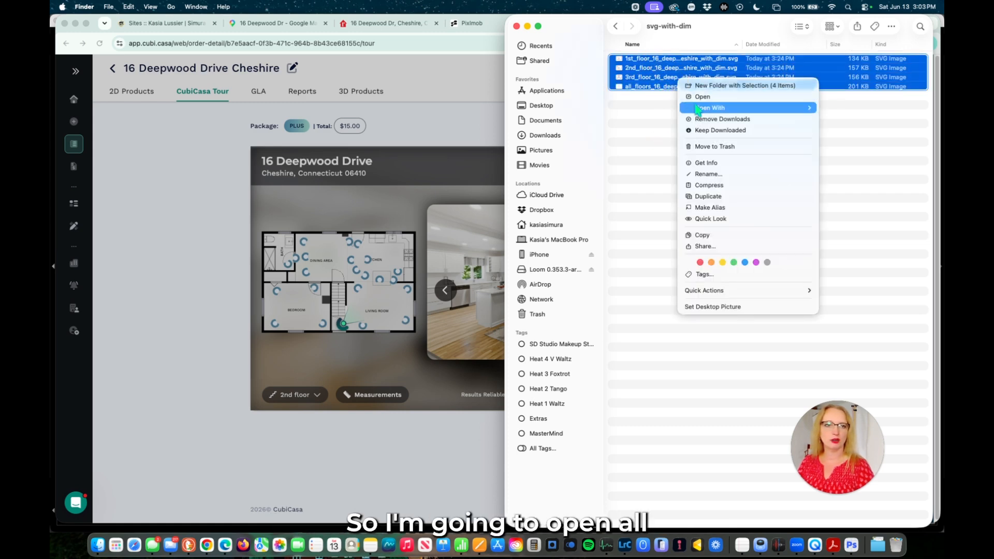
mouse_move(701, 108)
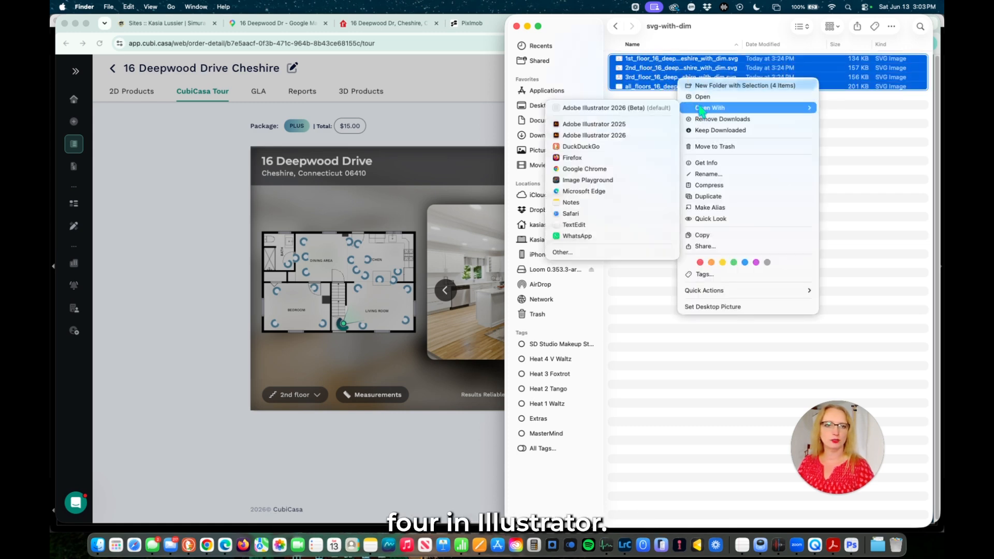
left_click(613, 135)
left_click(540, 218)
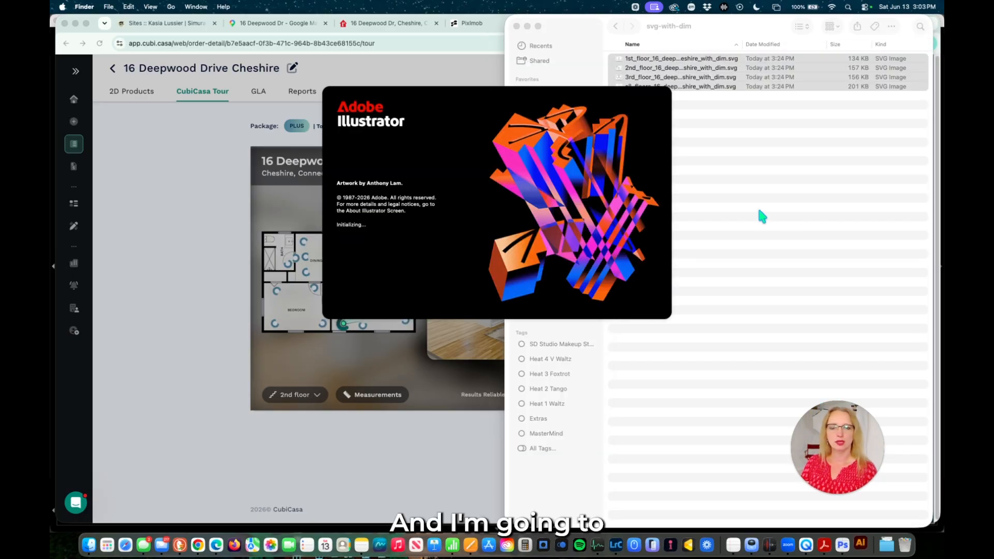
left_click(616, 25)
left_click(616, 28)
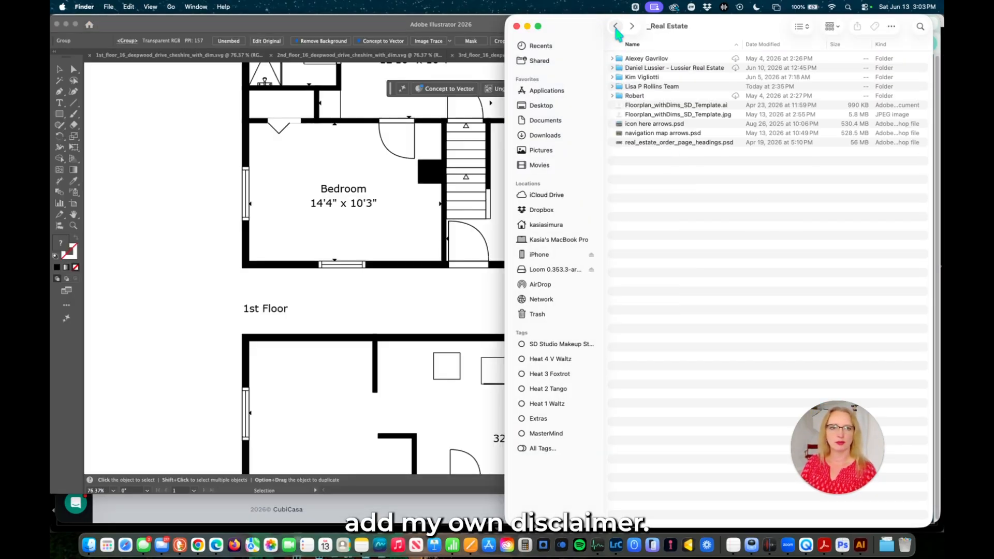
Open Floorplan_withDims_SD_Template.ai and select its Simura Design logo and extended disclaimer.
left_click(659, 107)
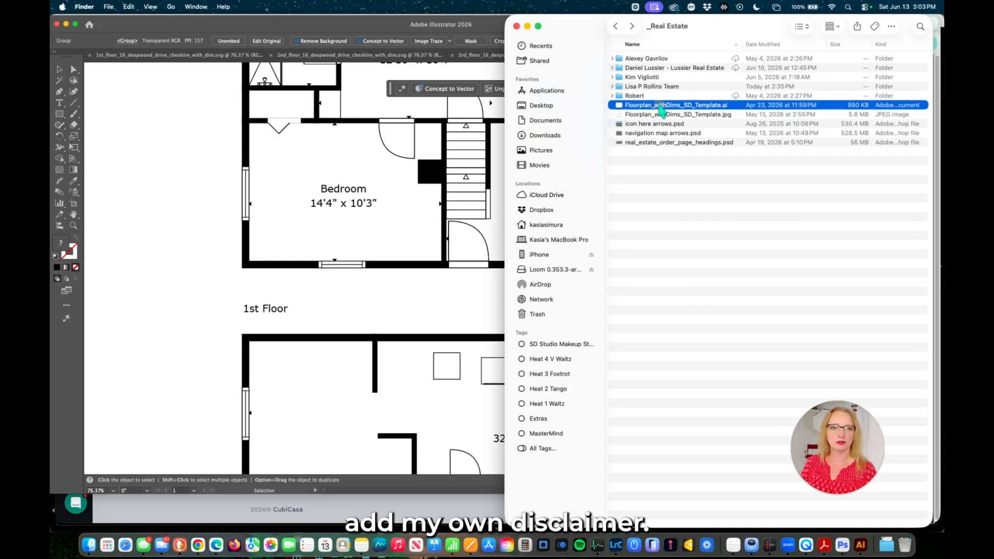
right_click(660, 106)
left_click(605, 129)
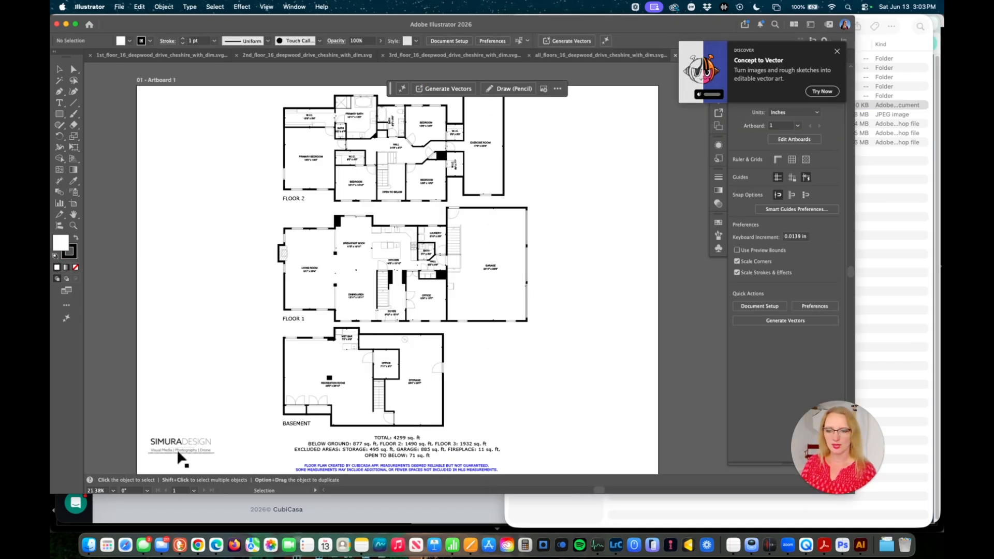
left_click(178, 452)
left_click(340, 470, "shift")
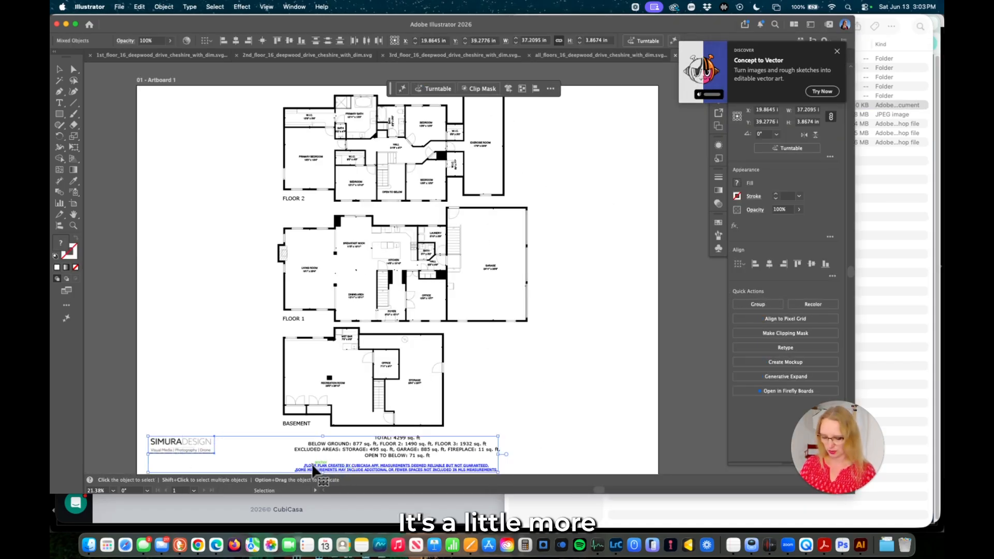
In the 1st floor plan, delete the old logo and the short CubiCasa disclaimer.
left_click(145, 54)
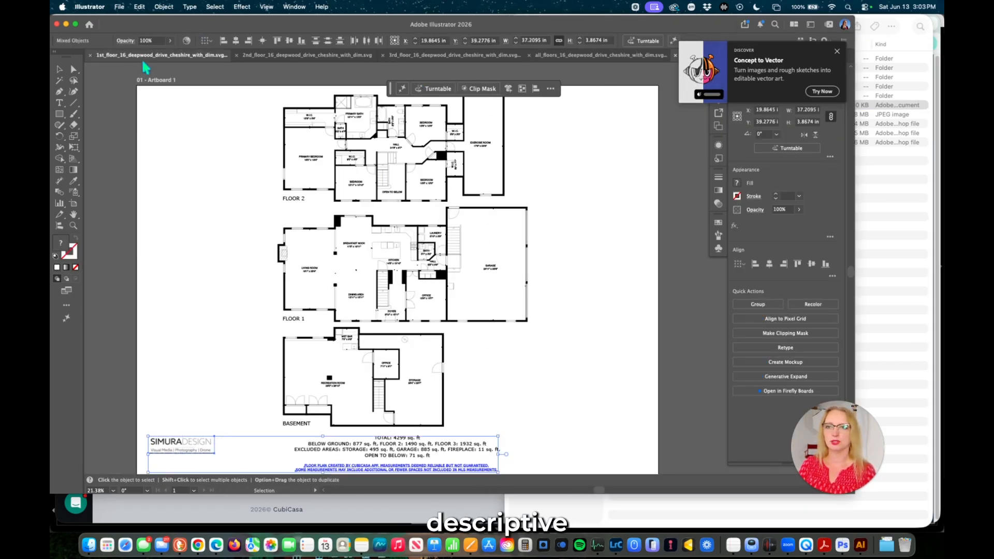
key("super+minus")
key("super+minus")
key("super+minus")
key("super+minus")
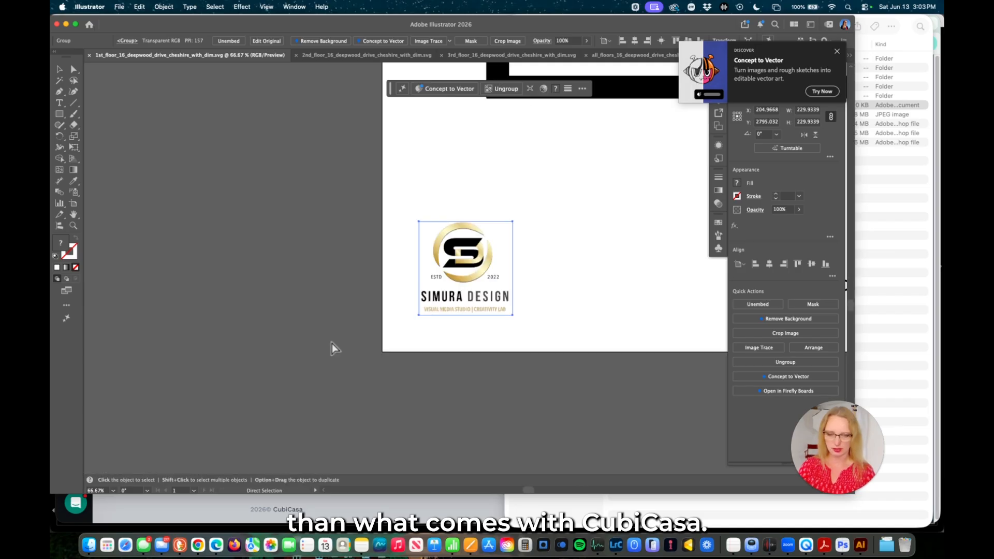
scroll(332, 343, "down", 3)
scroll(331, 343, "left", 3)
key("super+minus")
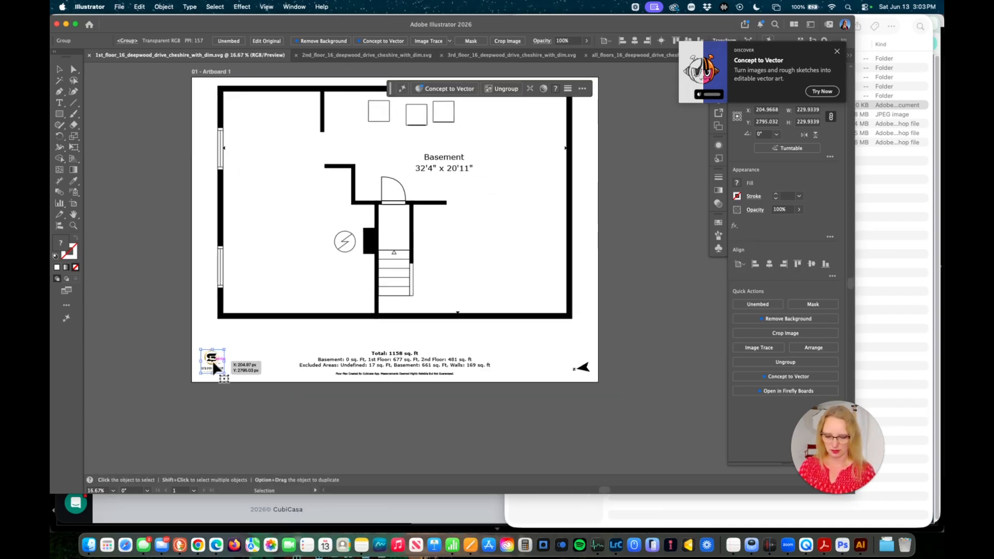
key("Delete")
left_click(340, 374)
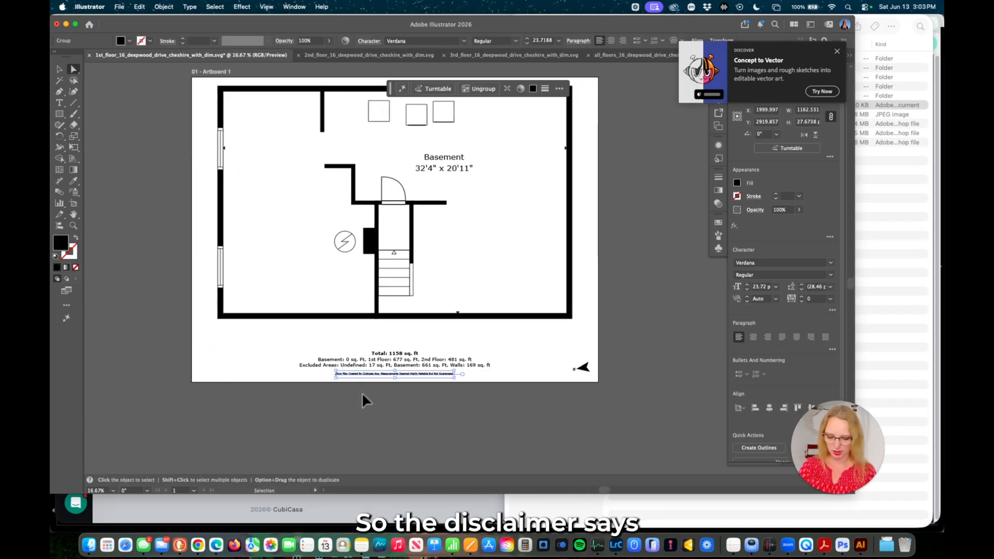
key("super+plus")
key("super+plus")
key("super+plus")
key("super+plus")
key("a")
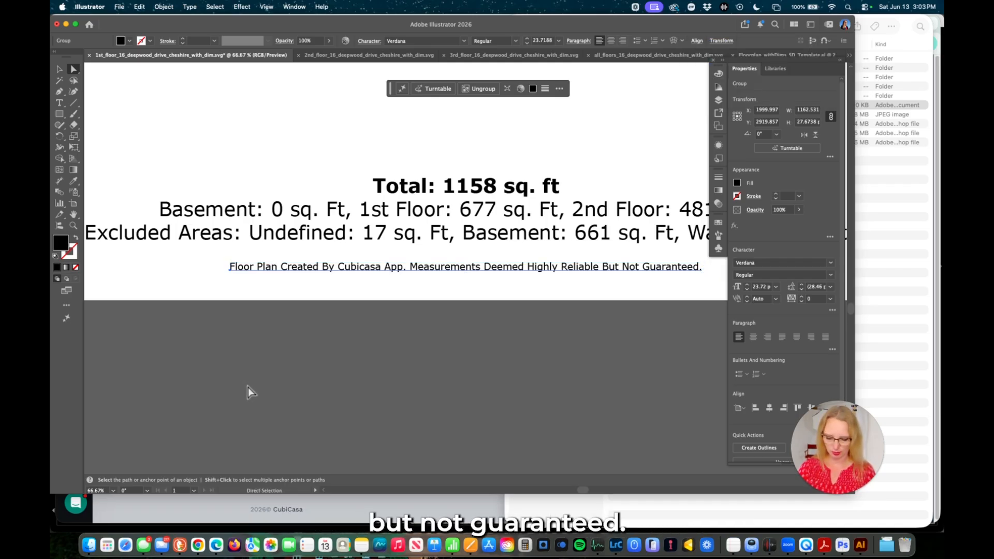
key("super+minus")
key("super+minus")
key("super+minus")
key("super+minus")
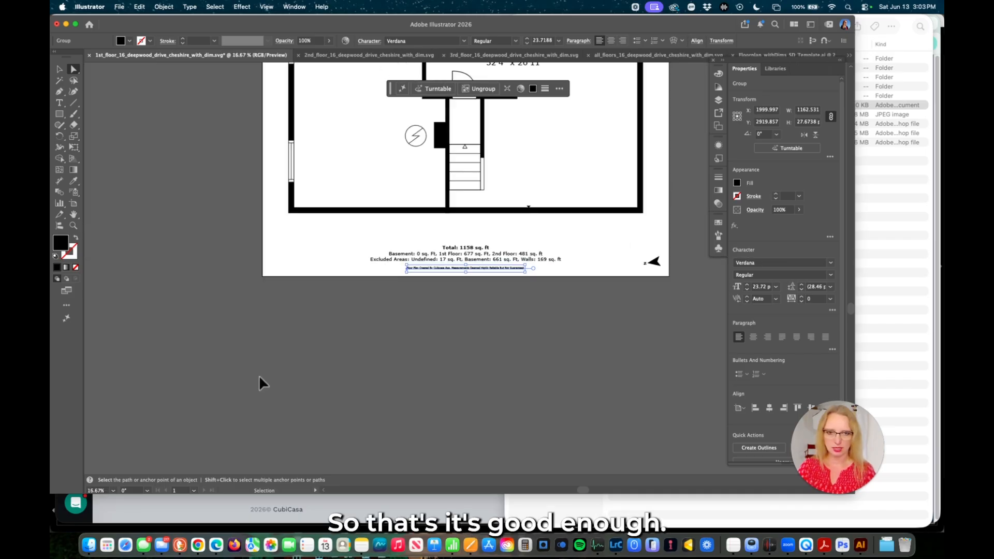
key("shift+v")
Paste the template logo and extended disclaimer in place beside the square-footage totals.
key("super+a")
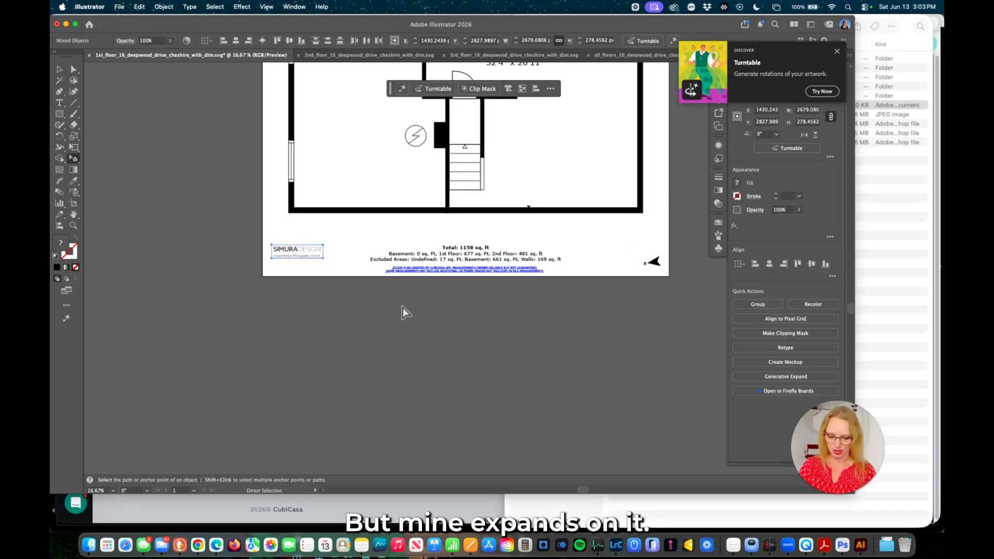
key("super+equal")
key("super+equal")
key("super+equal")
left_click_drag(526, 317, 217, 336)
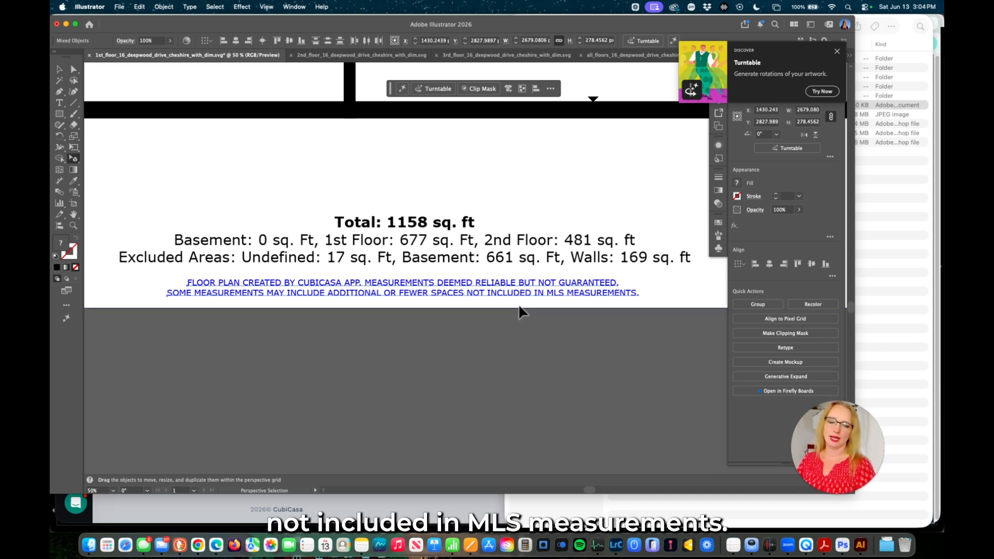
left_click(63, 70)
left_click(318, 412)
key("super+minus")
key("super+minus")
key("super+minus")
key("space")
left_click_drag(423, 311, 372, 446)
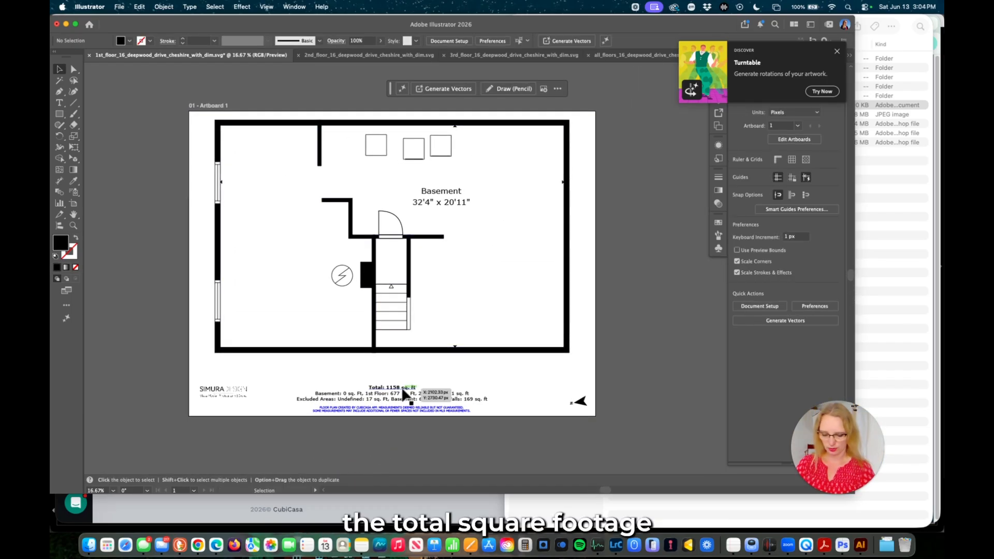
Check the new Simura Design branding on the floor plans, then start exporting the all-floors plan.
key("super+equal")
scroll(364, 412, "down", 5)
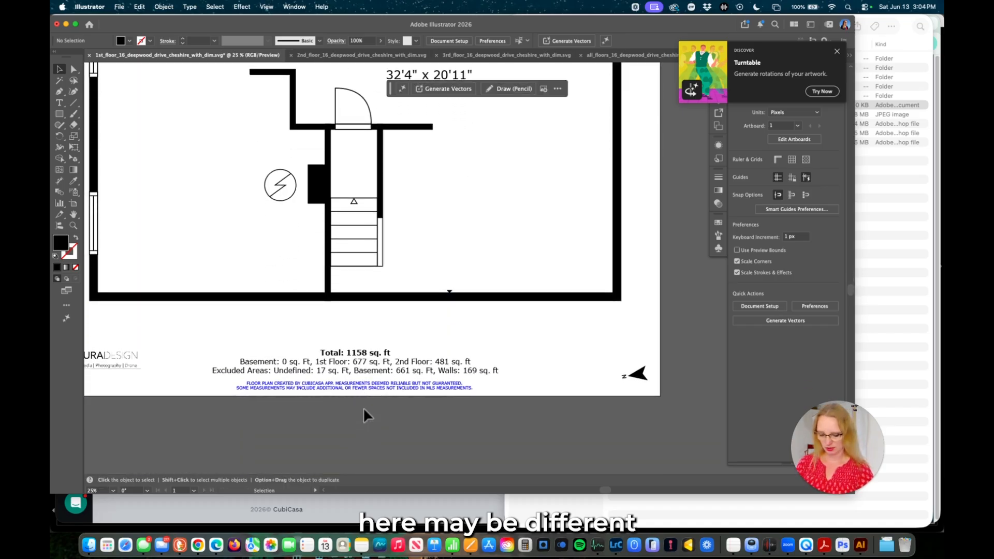
scroll(489, 386, "left", 4)
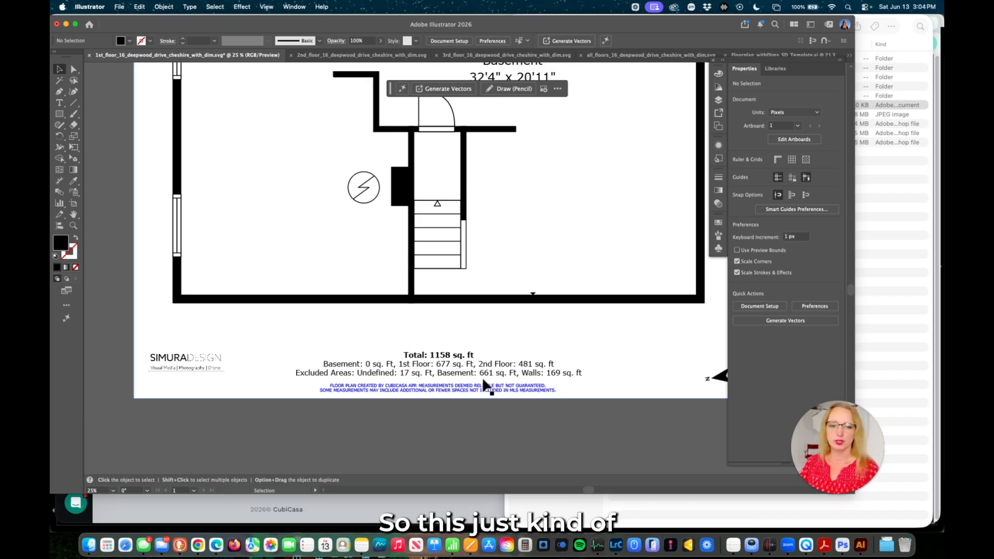
left_click_drag(516, 328, 486, 375)
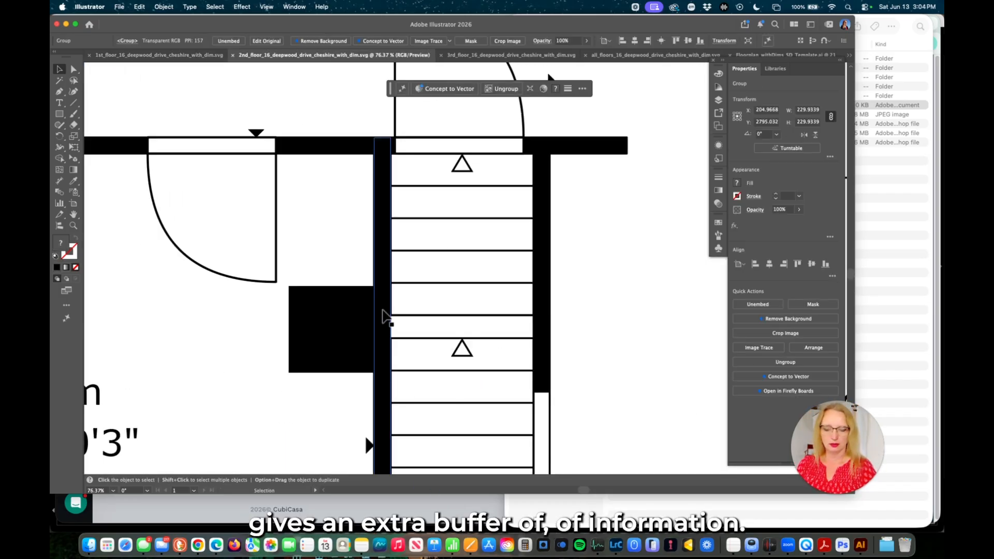
key("super+minus")
key("super+minus")
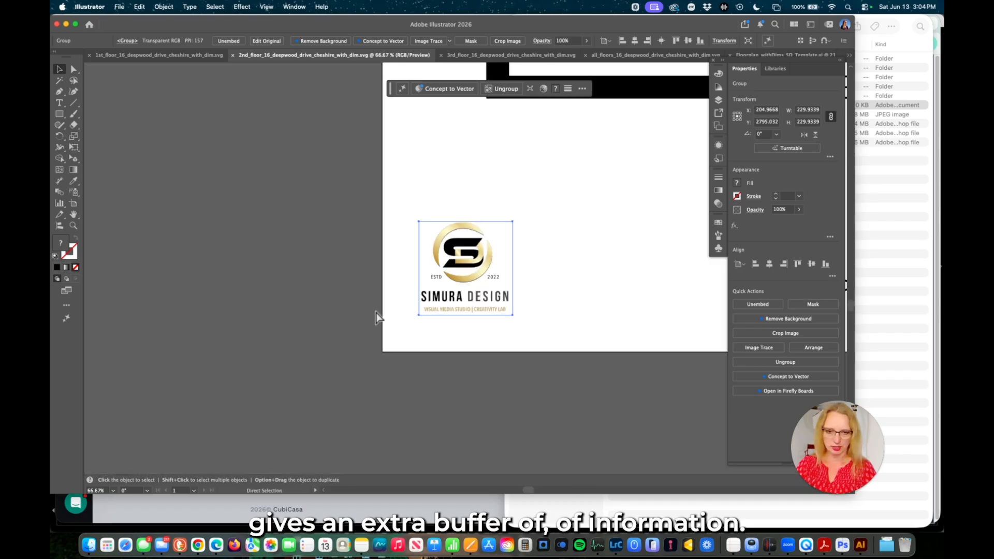
left_click_drag(607, 246, 319, 336)
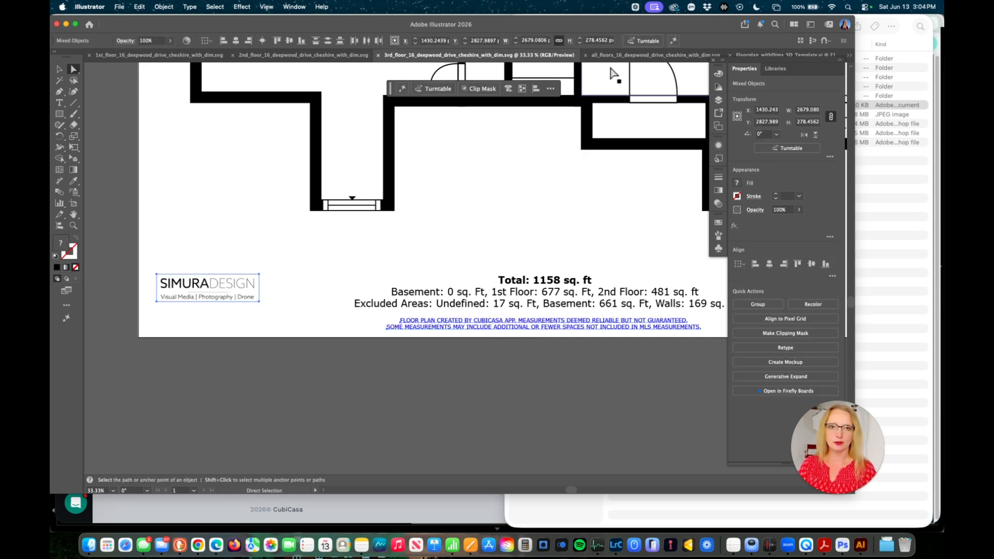
left_click(647, 54)
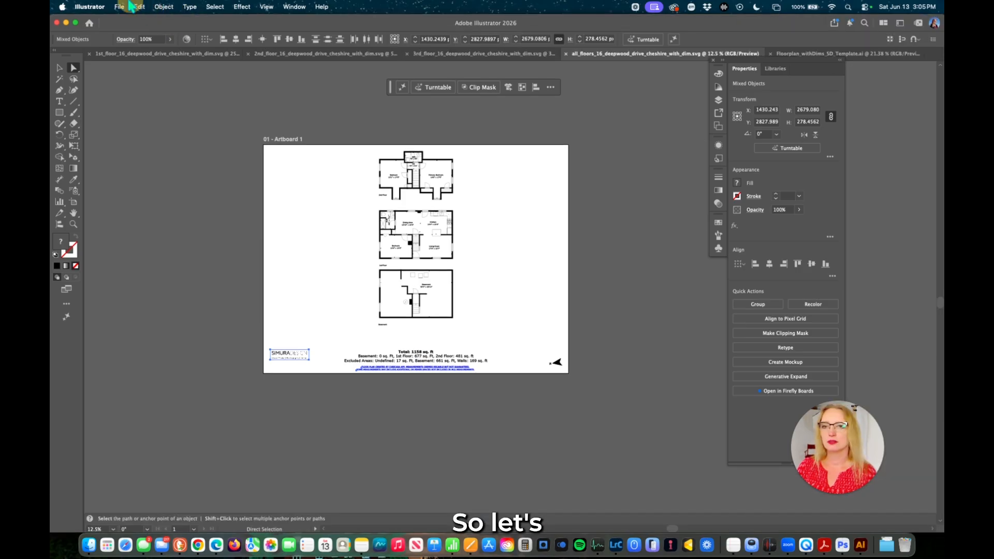
left_click(119, 7)
Export the all-floors plan as a 72 ppi JPEG into the property's parent folder.
mouse_move(133, 311)
mouse_move(151, 233)
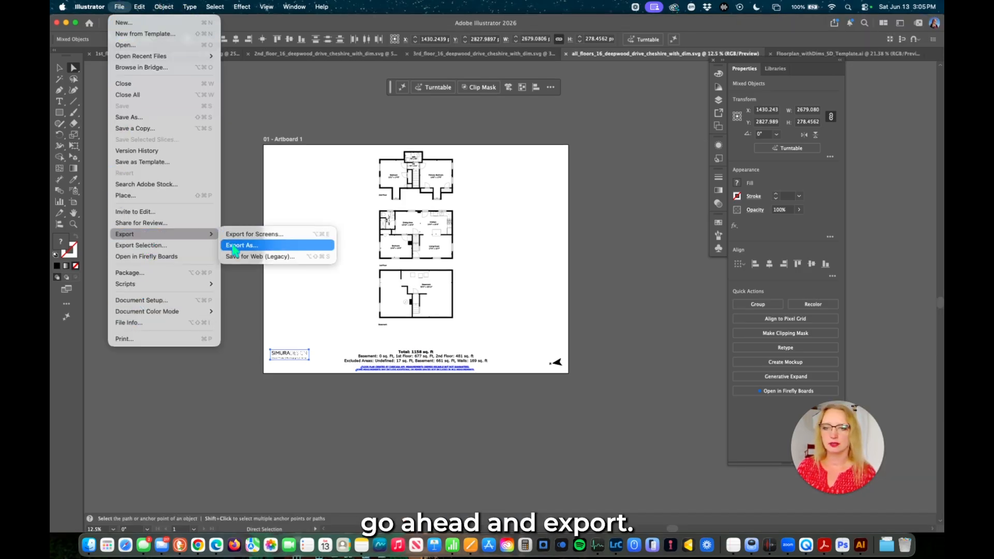
left_click(279, 244)
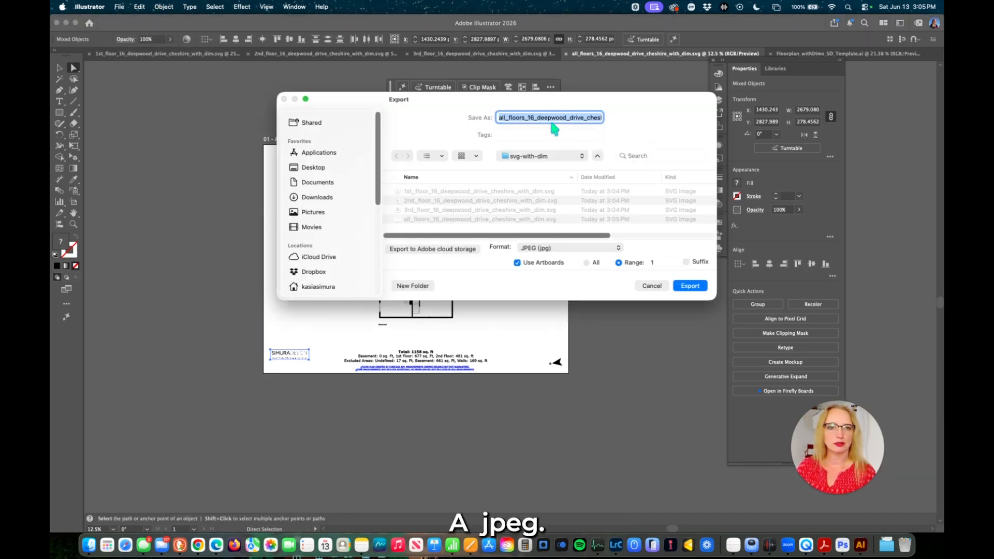
left_click(528, 156)
left_click(528, 167)
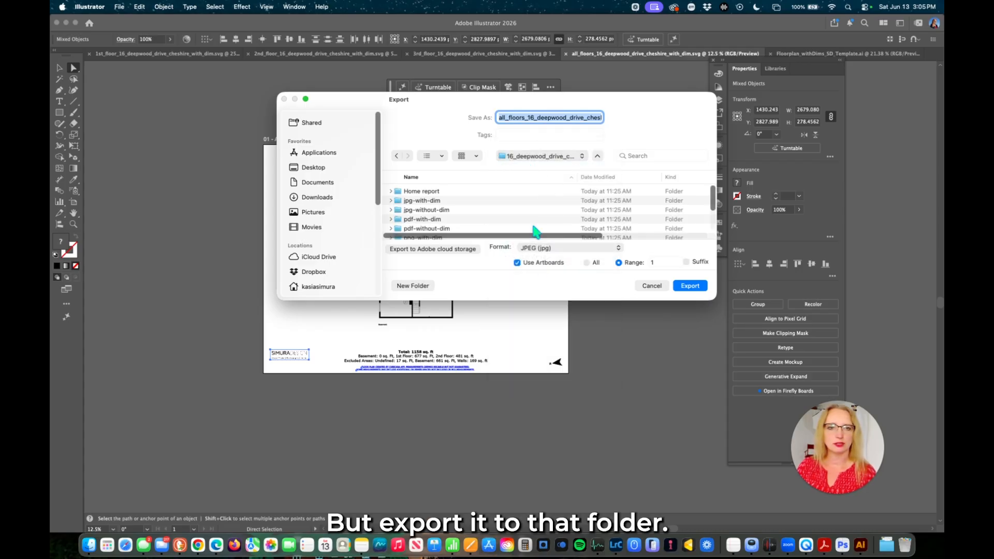
left_click(694, 286)
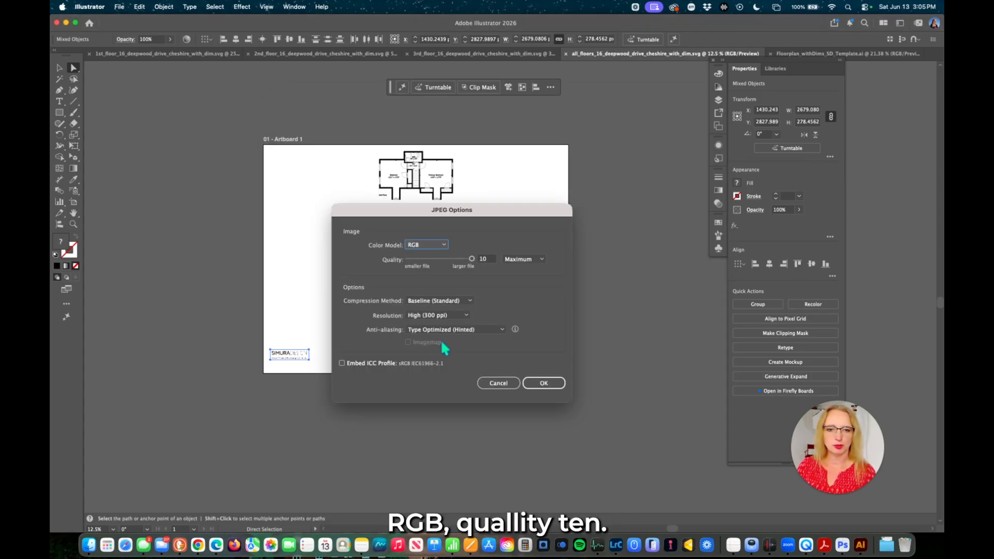
left_click(465, 315)
left_click(435, 355)
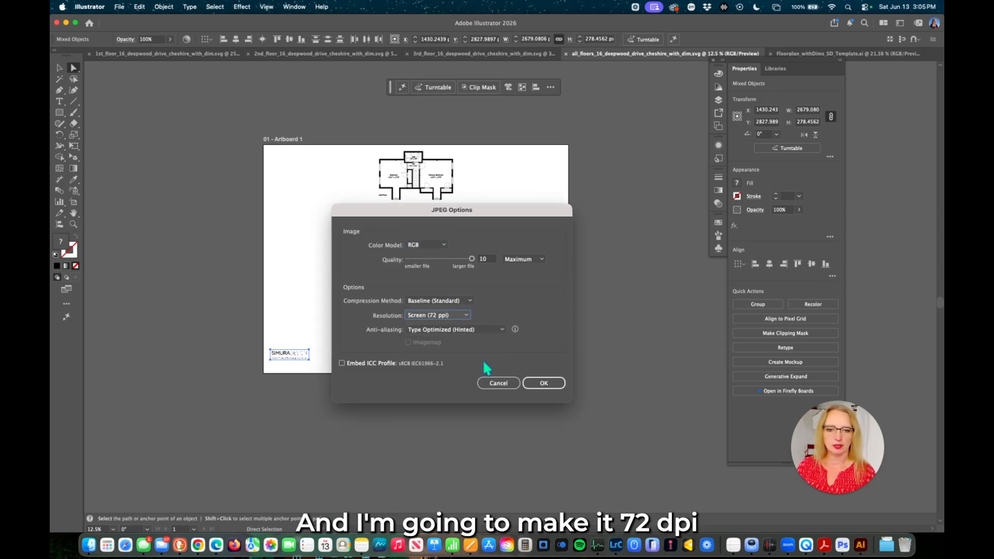
left_click(543, 383)
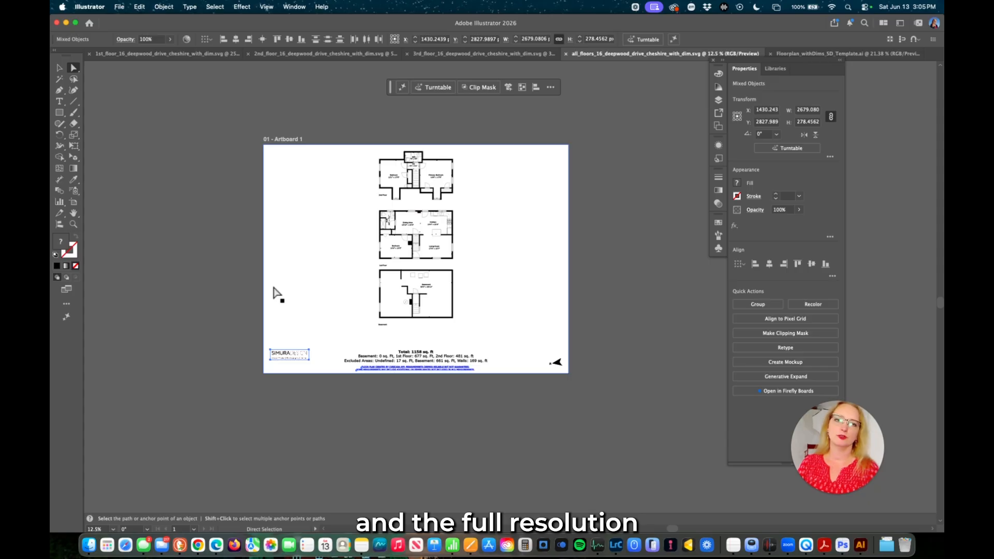
Export the 3rd floor plan as a JPEG into the same parent folder.
left_click(445, 53)
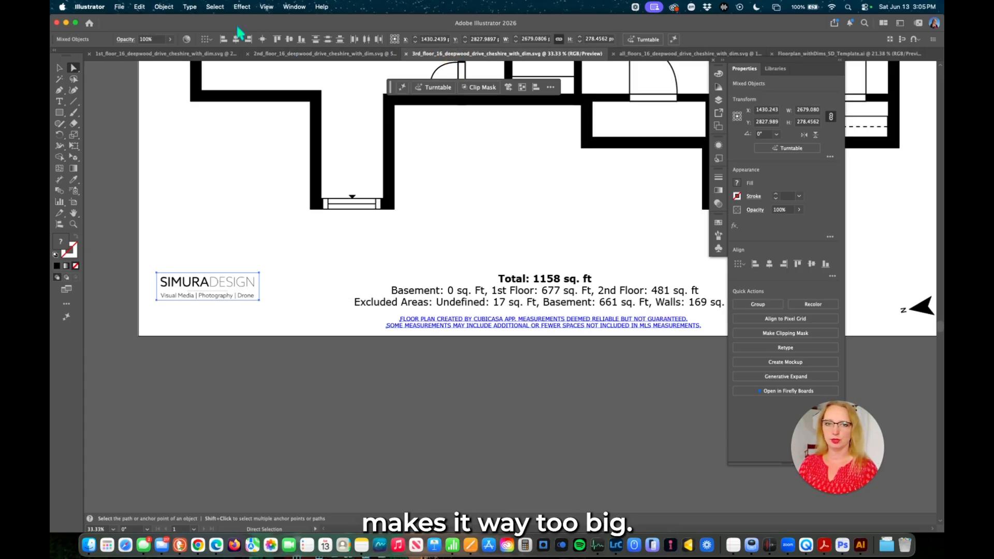
left_click(119, 7)
mouse_move(176, 240)
left_click(243, 241)
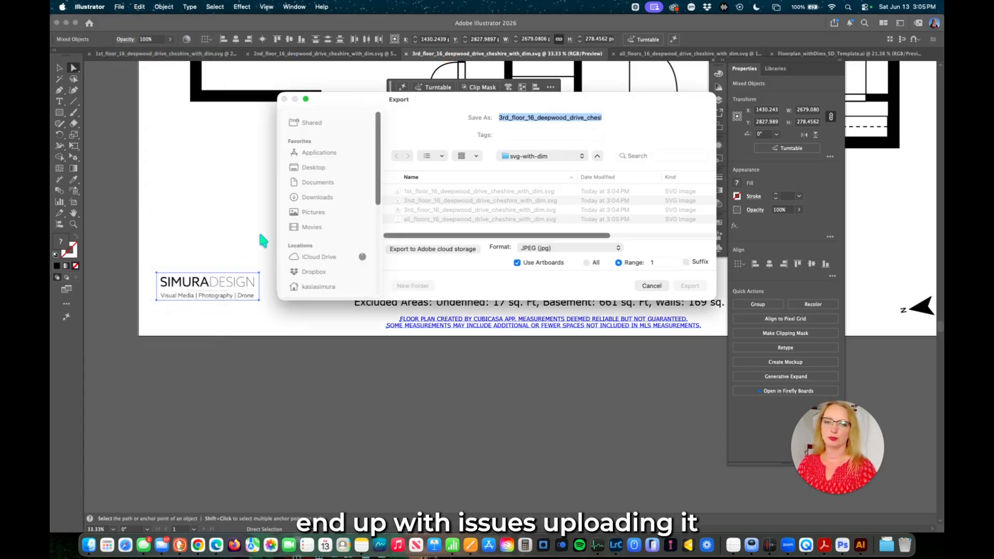
left_click(564, 155)
left_click(557, 166)
left_click(689, 286)
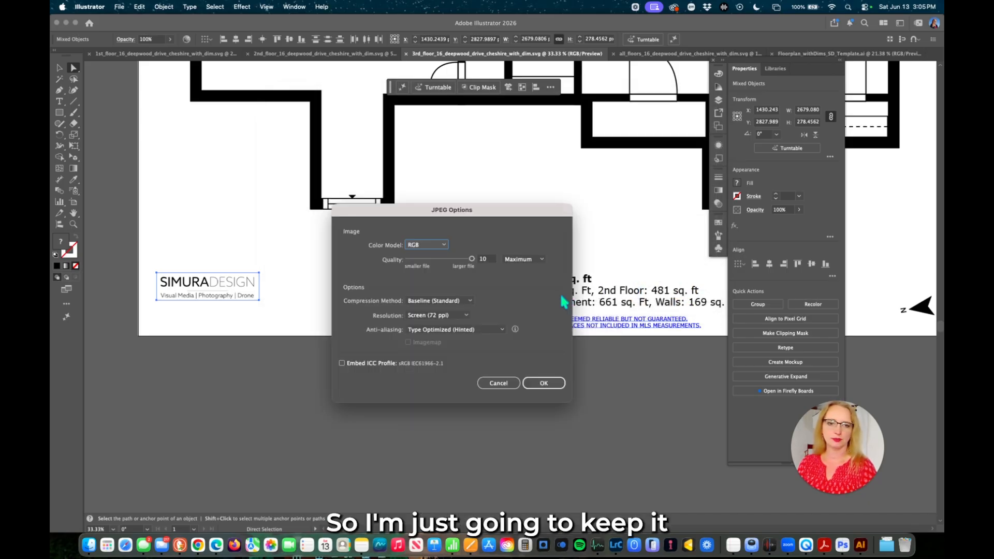
left_click(543, 383)
Export the 2nd floor plan as a JPEG too, then bring up Finder.
left_click(356, 54)
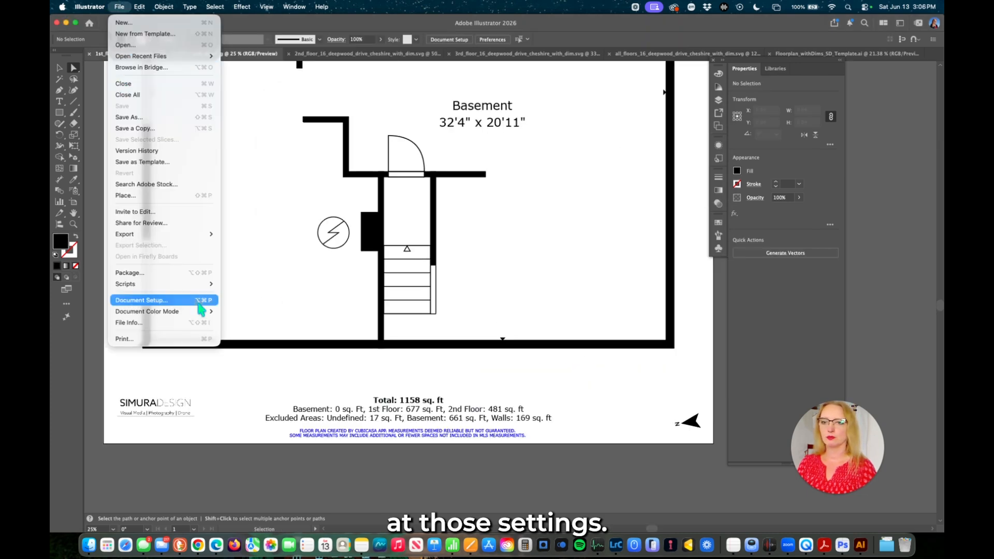
left_click(691, 285)
left_click(495, 382)
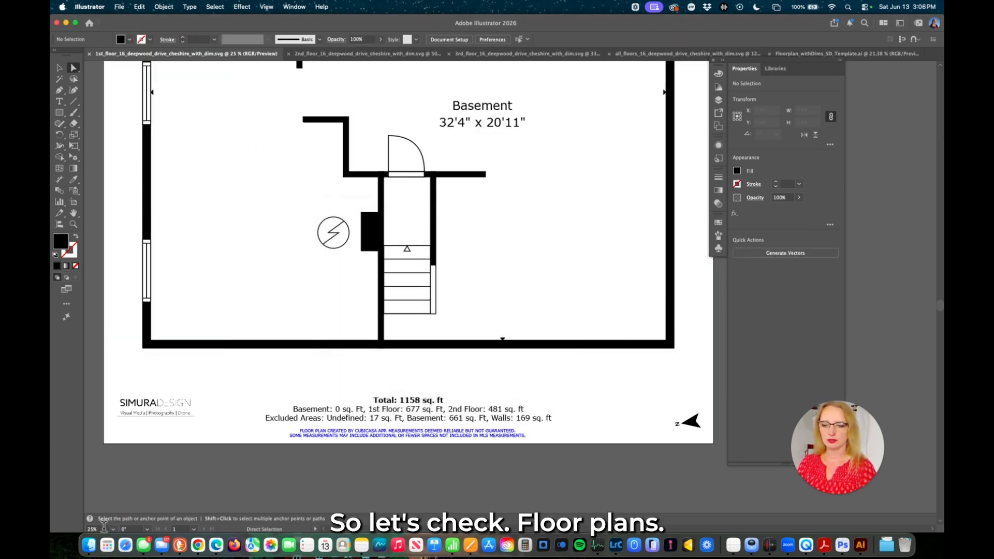
left_click(89, 544)
Preview the exported floor plan JPEGs in Gallery view, starting from the 1st floor.
double_click(640, 68)
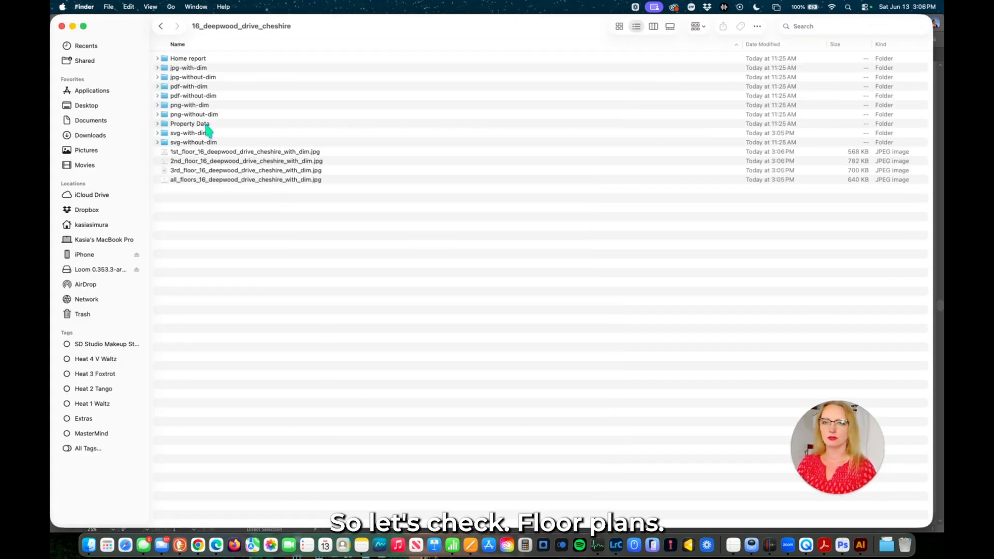
left_click(217, 151)
left_click(672, 27)
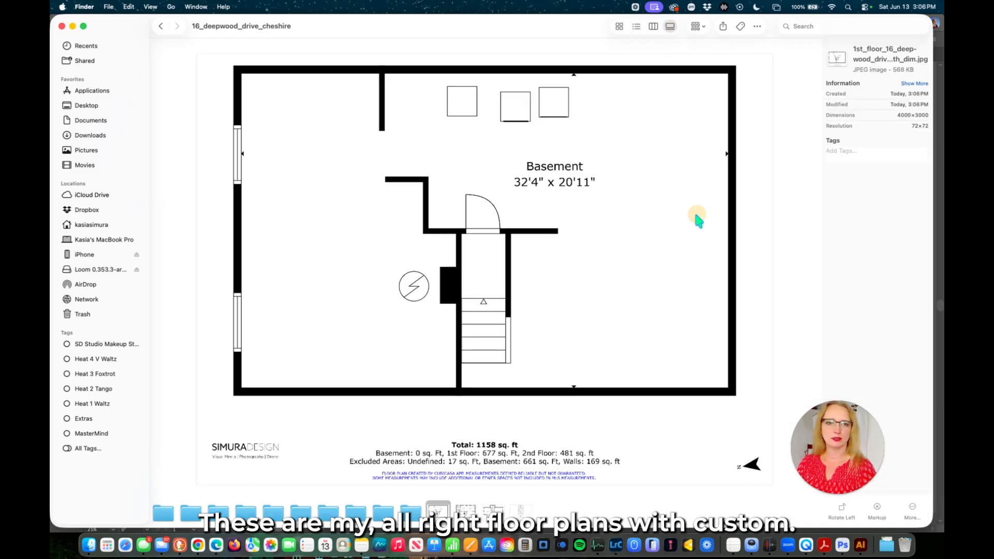
key("Right")
key("Right")
key("Right")
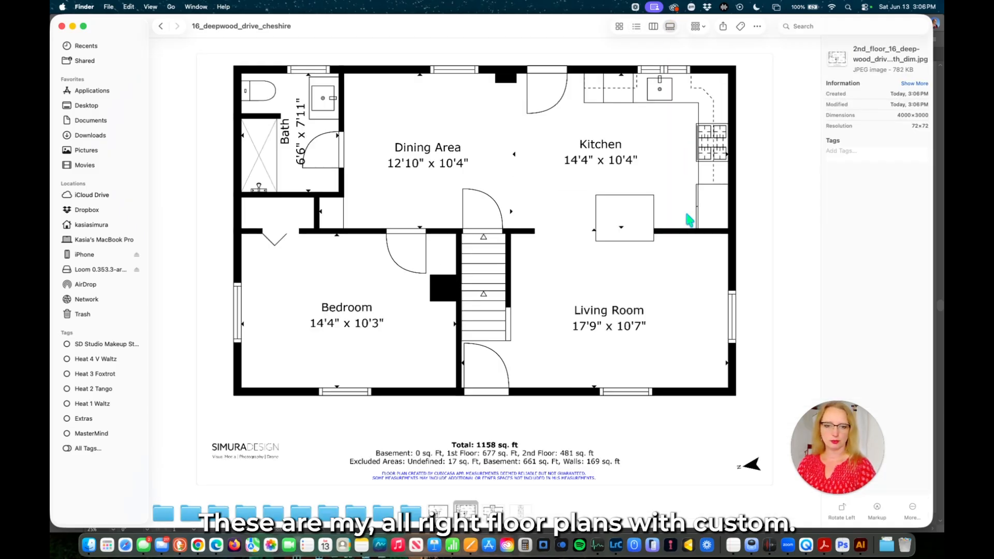